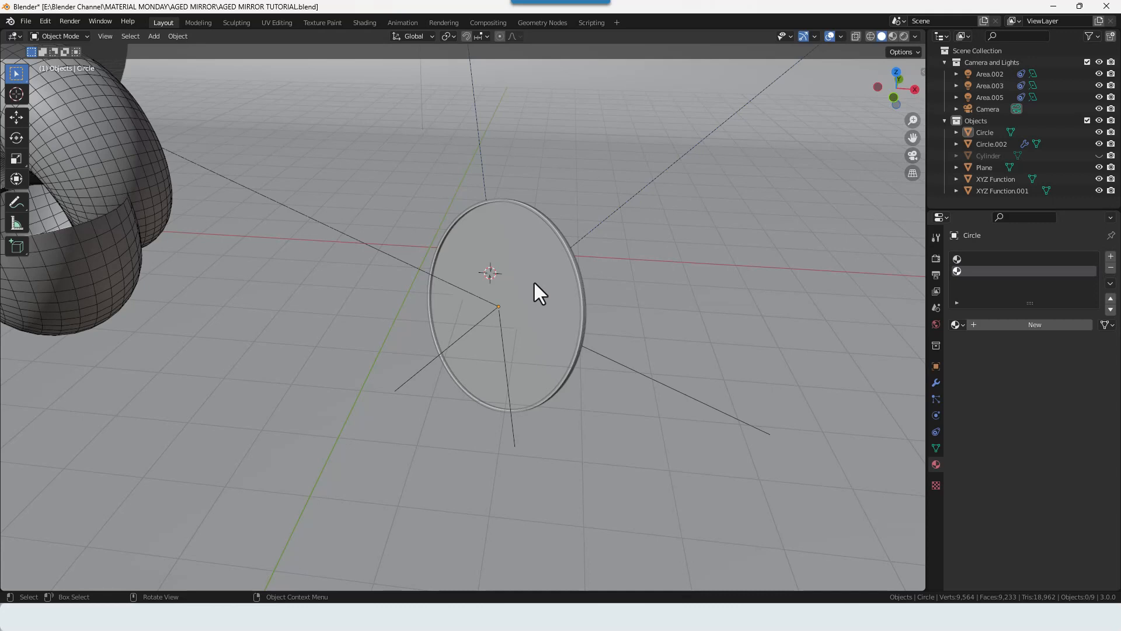
# Step: Select the round mirror disc and open the scene's render engine settings
pyautogui.click(534, 283)
pyautogui.click(936, 383)
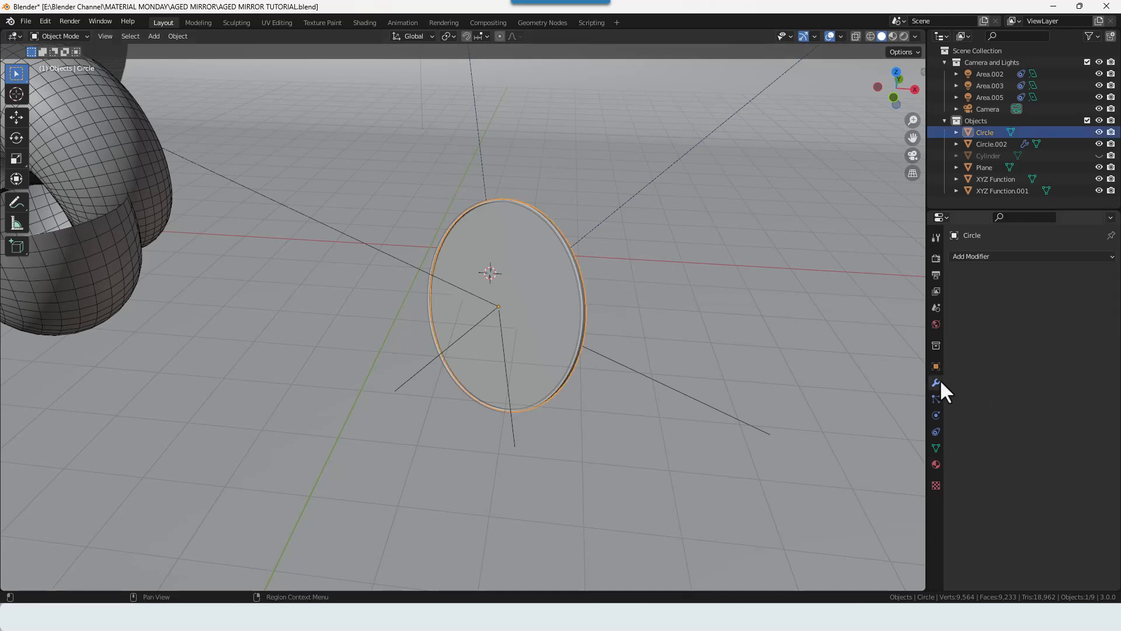
pyautogui.click(936, 258)
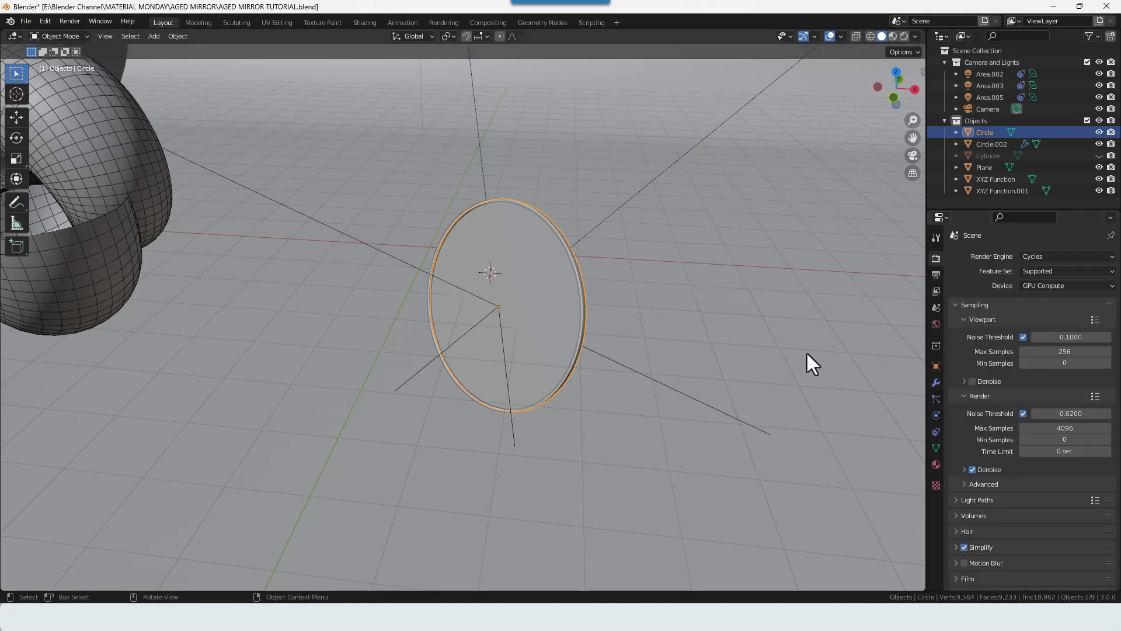
pyautogui.moveTo(533, 359); pyautogui.dragTo(439, 345, button='middle')
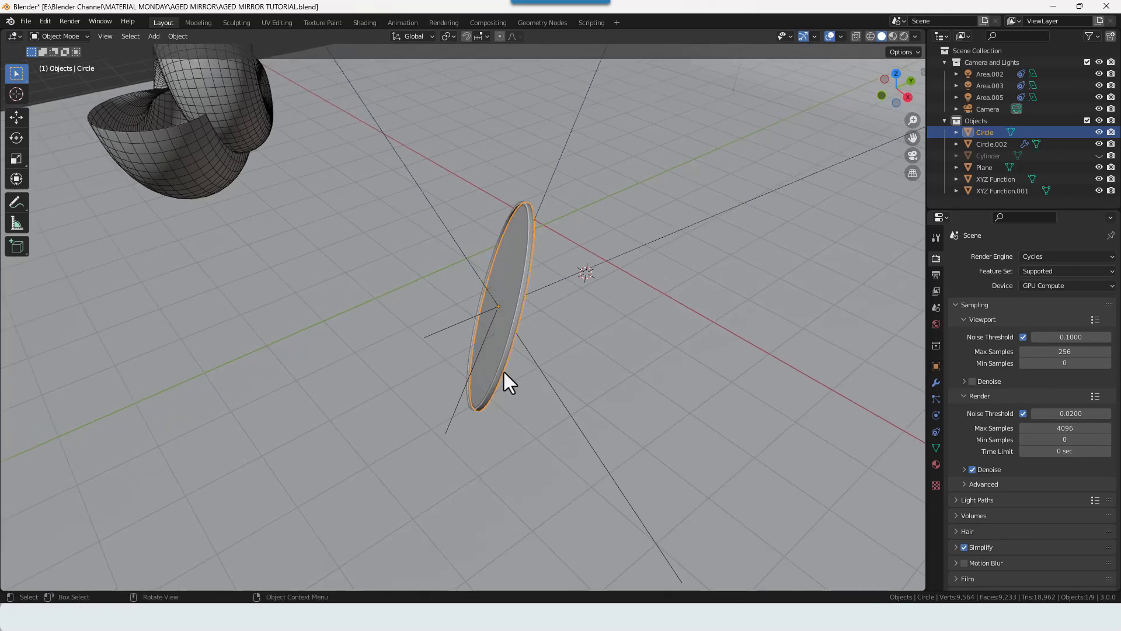
pyautogui.moveTo(422, 336); pyautogui.dragTo(491, 301, button='middle')
# Step: Switch to the Shading workspace, enlarge the node editor and create a new material in the mirror's Slot 2
pyautogui.moveTo(370, 30); pyautogui.dragTo(368, 23)
pyautogui.click(365, 22)
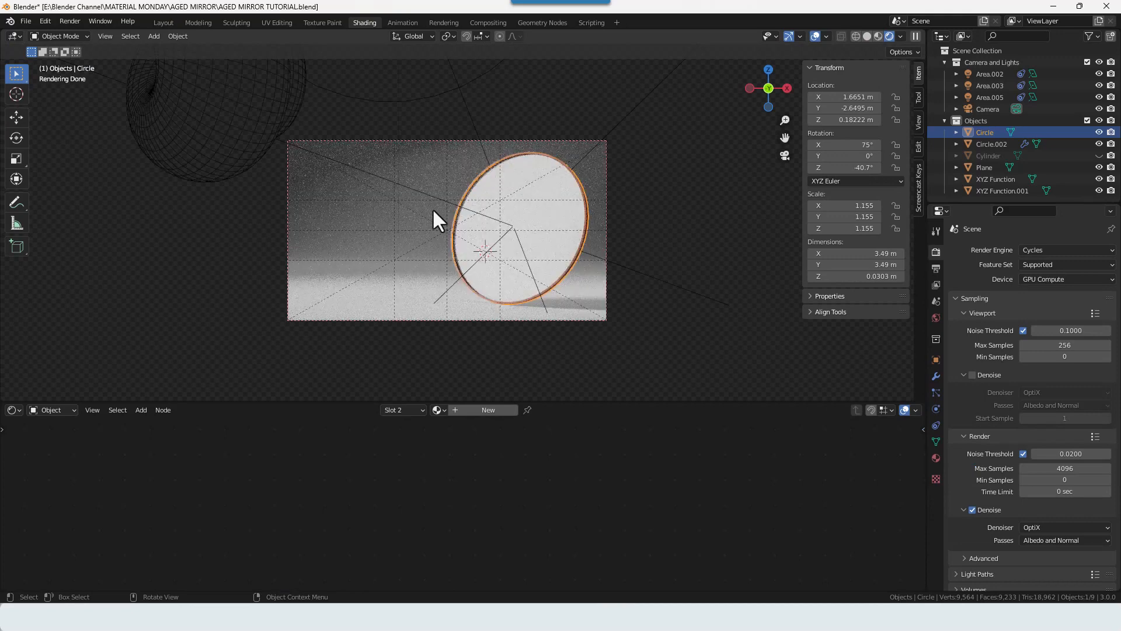
pyautogui.scroll(1, 464, 235)
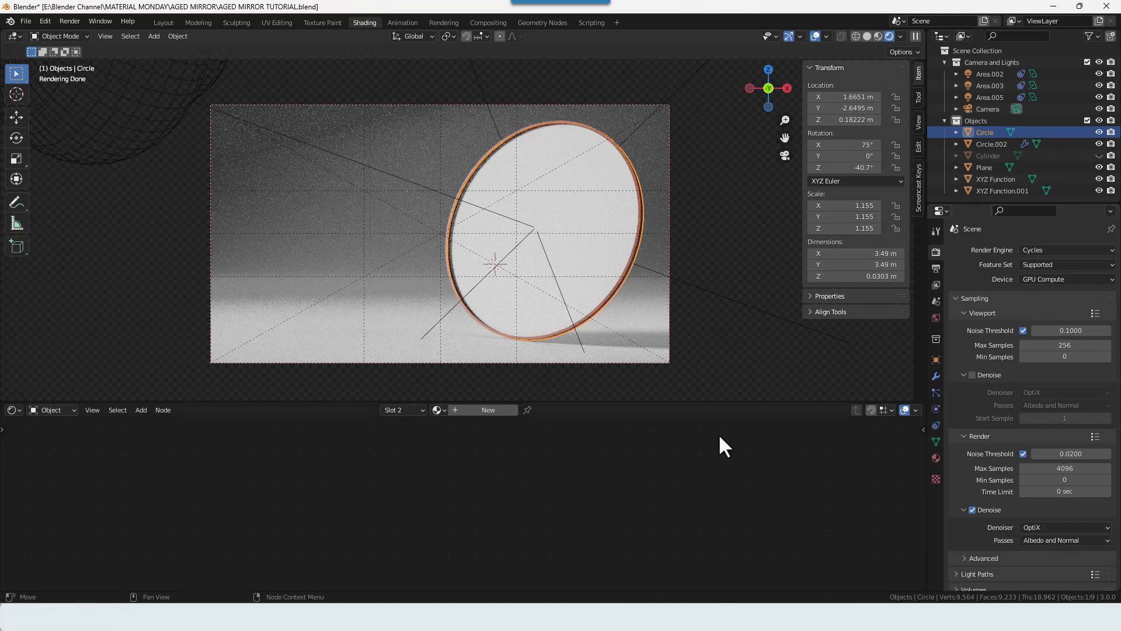
pyautogui.moveTo(726, 401); pyautogui.dragTo(730, 292)
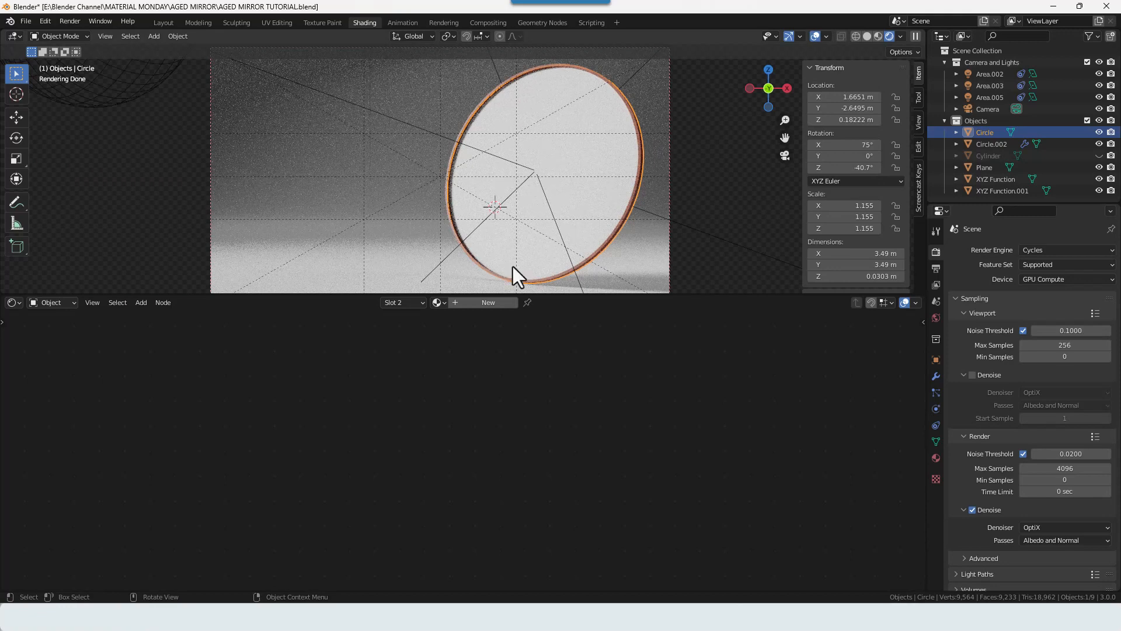
pyautogui.click(491, 302)
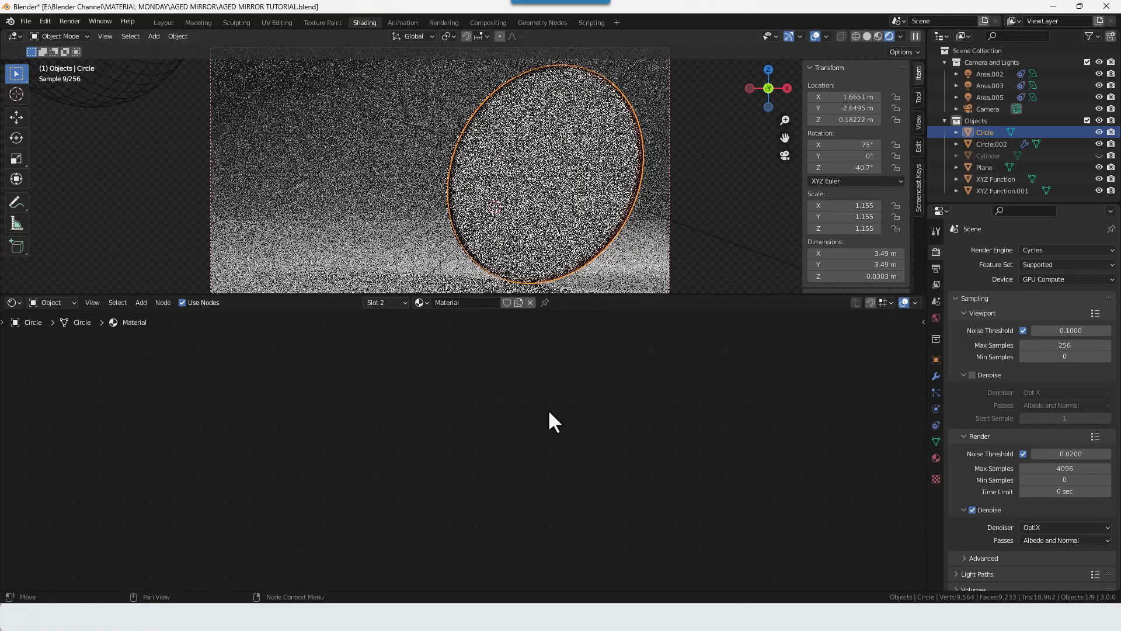
pyautogui.press('Home')
pyautogui.moveTo(564, 427); pyautogui.dragTo(744, 417, button='middle')
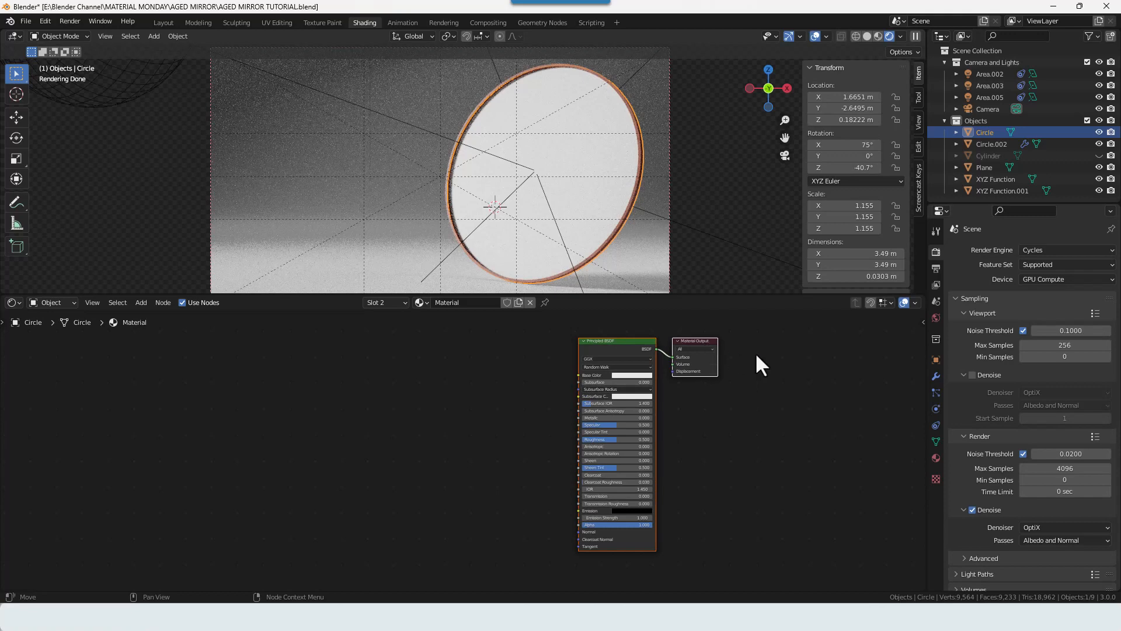
# Step: Move the Material Output farther from the Principled BSDF and place a duplicate of the Principled BSDF beside the original
pyautogui.moveTo(695, 341); pyautogui.dragTo(831, 343)
pyautogui.moveTo(733, 294); pyautogui.dragTo(724, 227)
pyautogui.moveTo(746, 473); pyautogui.dragTo(740, 421, button='middle')
pyautogui.click(603, 290)
pyautogui.hotkey('shift', 'd')
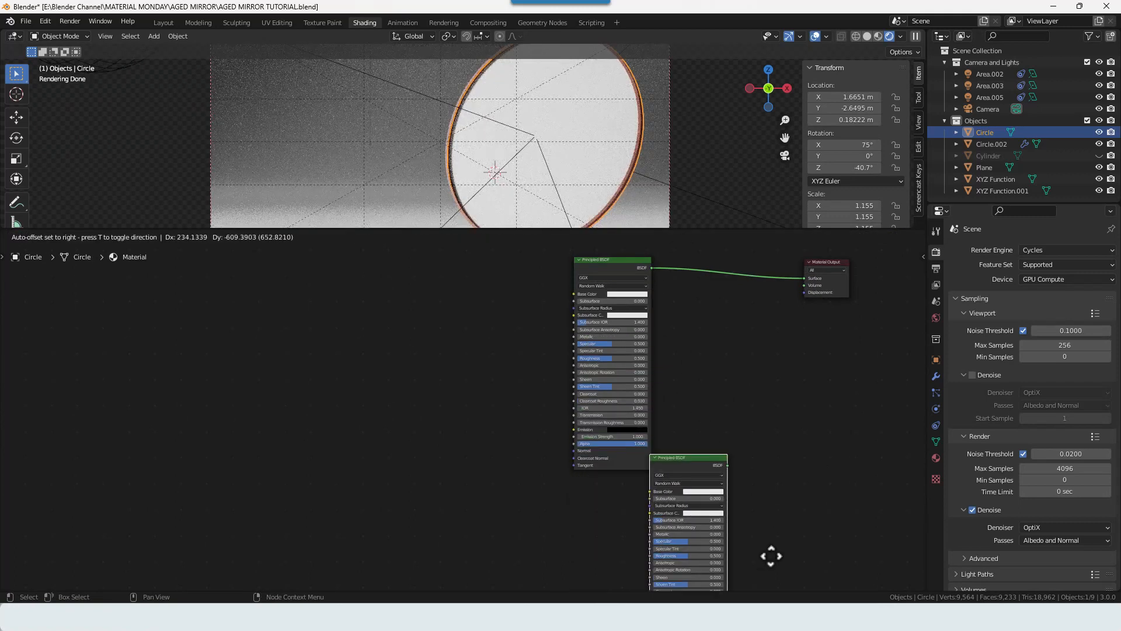
pyautogui.click(781, 429)
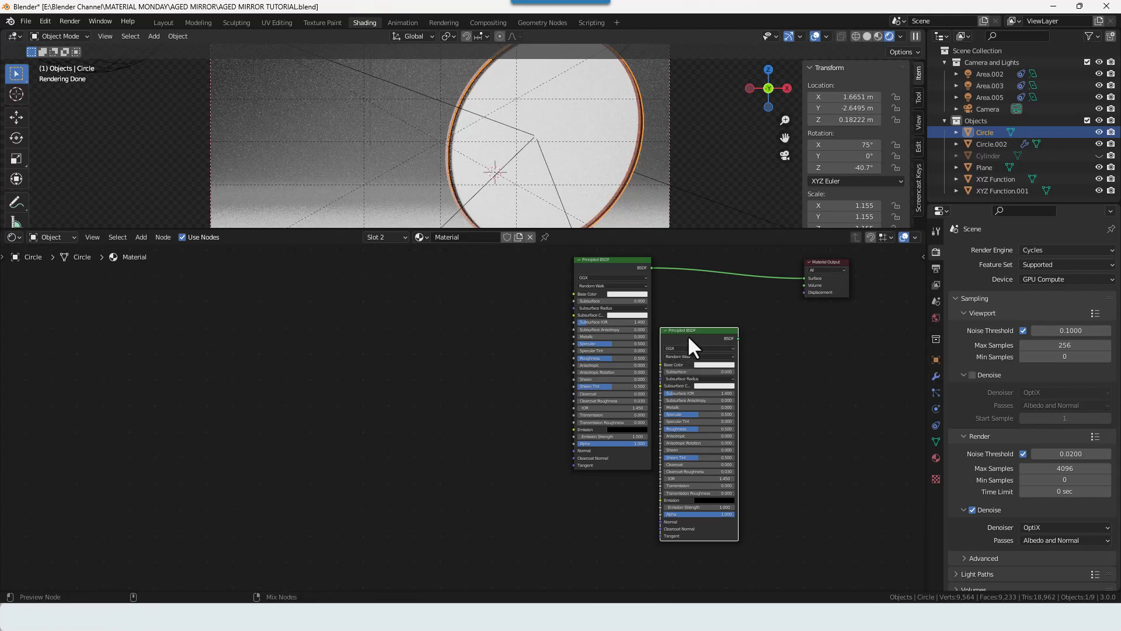
# Step: Combine the two Principled BSDF nodes with a Mix Shader feeding the Material Output, and move the output node clear of it
pyautogui.keyDown('ctrl'); pyautogui.keyDown('shift'); pyautogui.moveTo(717, 352); pyautogui.dragTo(637, 296, button='right'); pyautogui.keyUp('shift'); pyautogui.keyUp('ctrl')
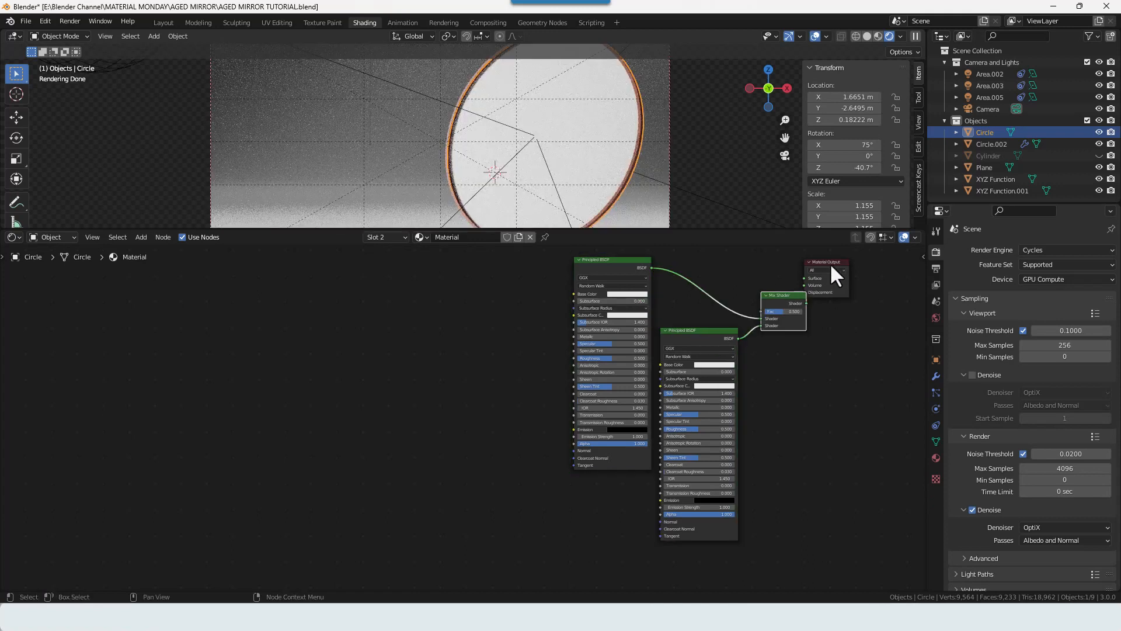
pyautogui.moveTo(831, 260); pyautogui.dragTo(872, 267)
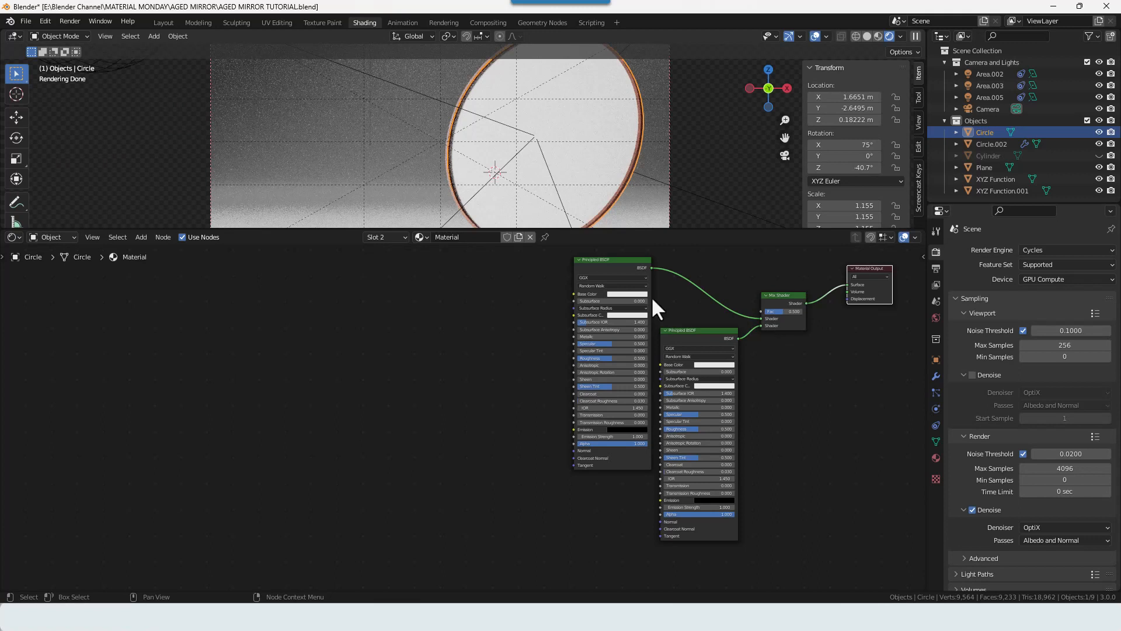
pyautogui.moveTo(751, 361)
pyautogui.mouseDown(button='middle')
pyautogui.moveTo(761, 370)
pyautogui.moveTo(752, 383)
pyautogui.mouseUp(button='middle')
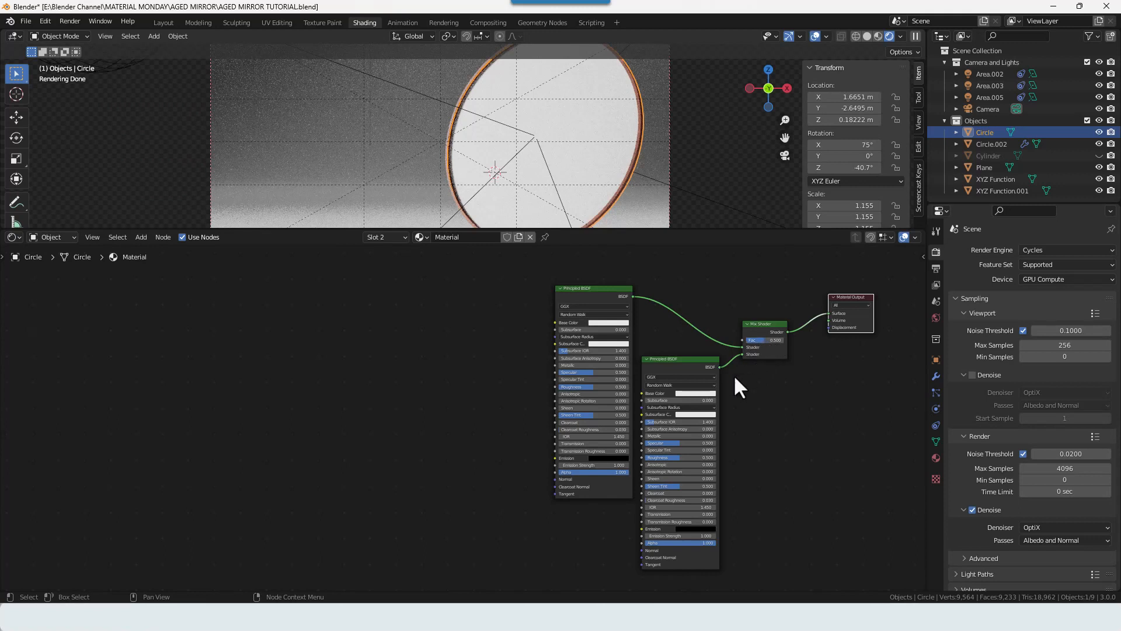
# Step: Add a Musgrave Texture and connect its Height to the Metallic input of the original Principled BSDF
pyautogui.click(600, 295)
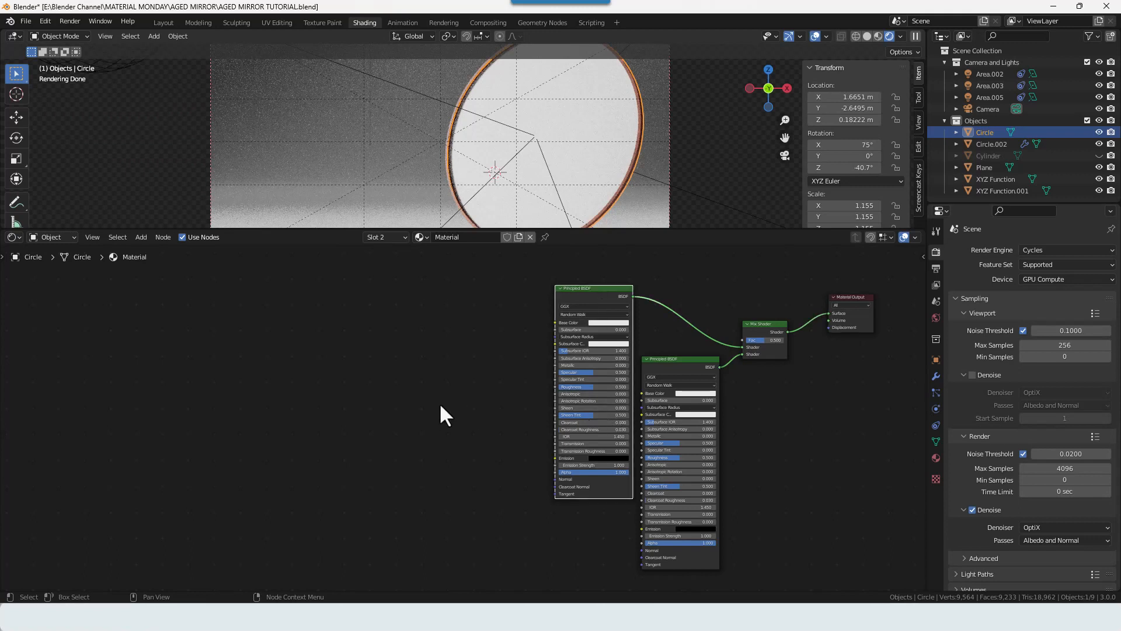
pyautogui.click(471, 403)
pyautogui.hotkey('shift', 'a')
pyautogui.write('Musgrave')
pyautogui.click(497, 423)
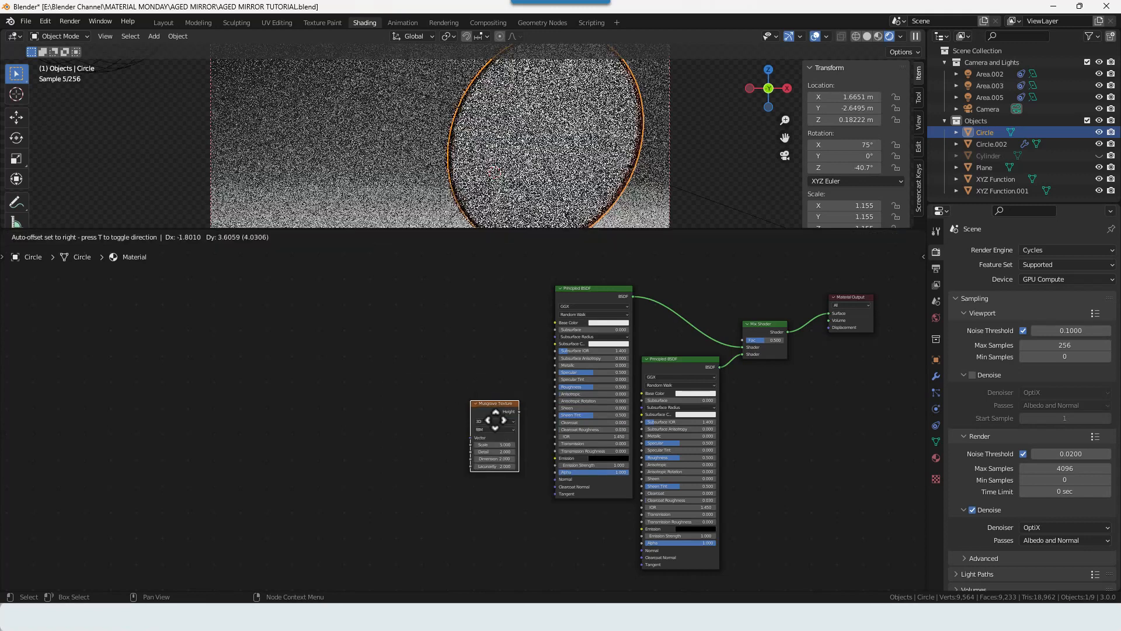
pyautogui.click(443, 362)
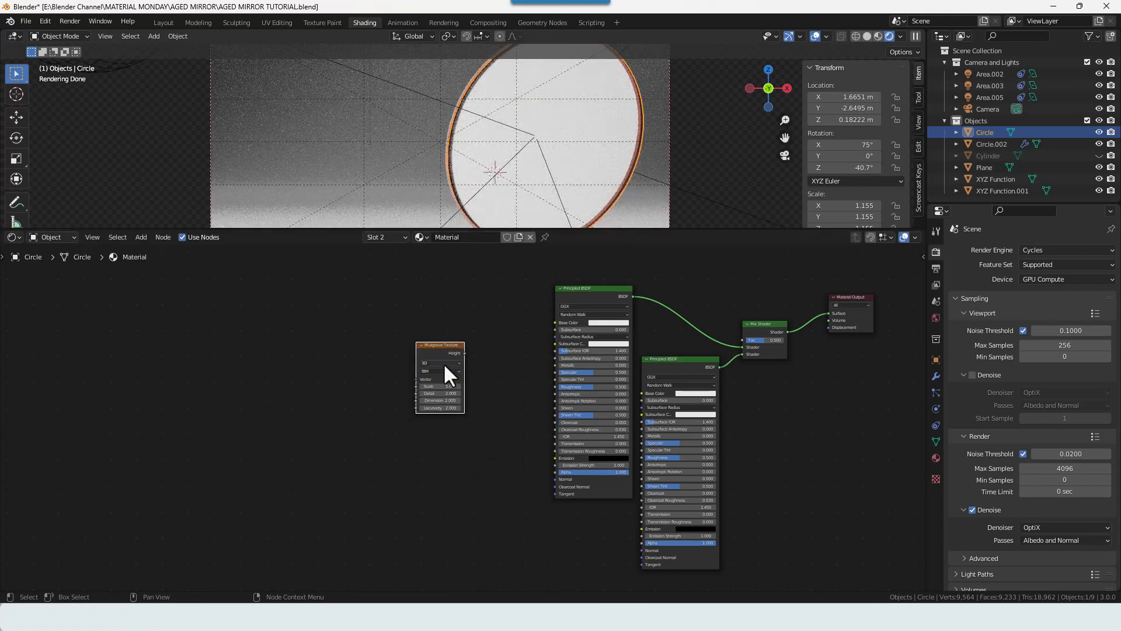
pyautogui.moveTo(464, 353); pyautogui.dragTo(552, 368)
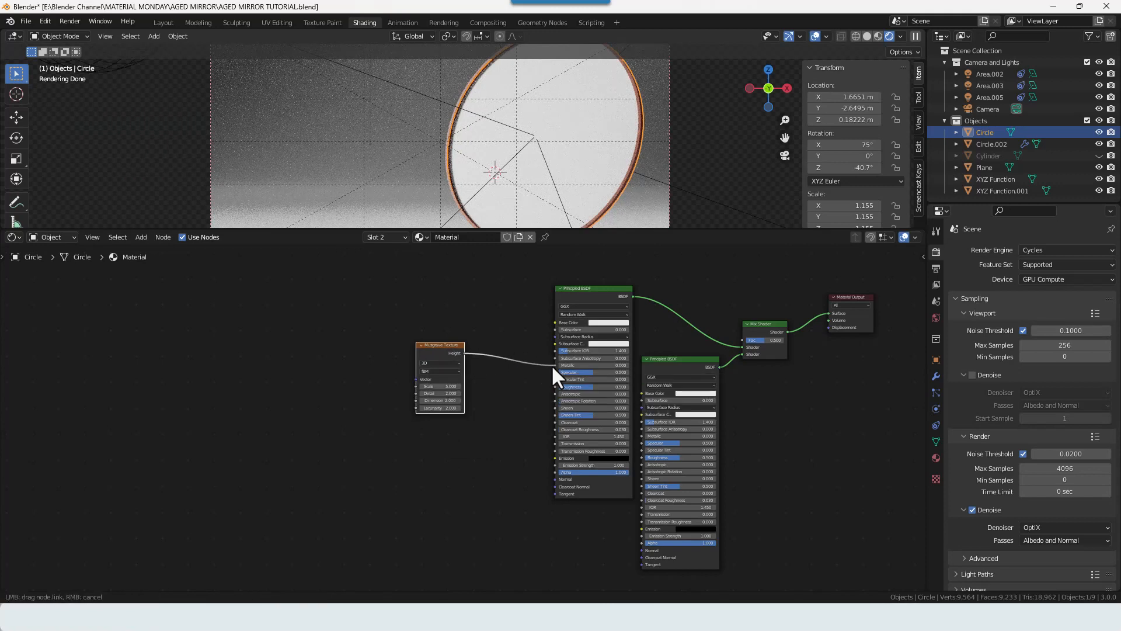
pyautogui.moveTo(552, 363); pyautogui.dragTo(551, 364)
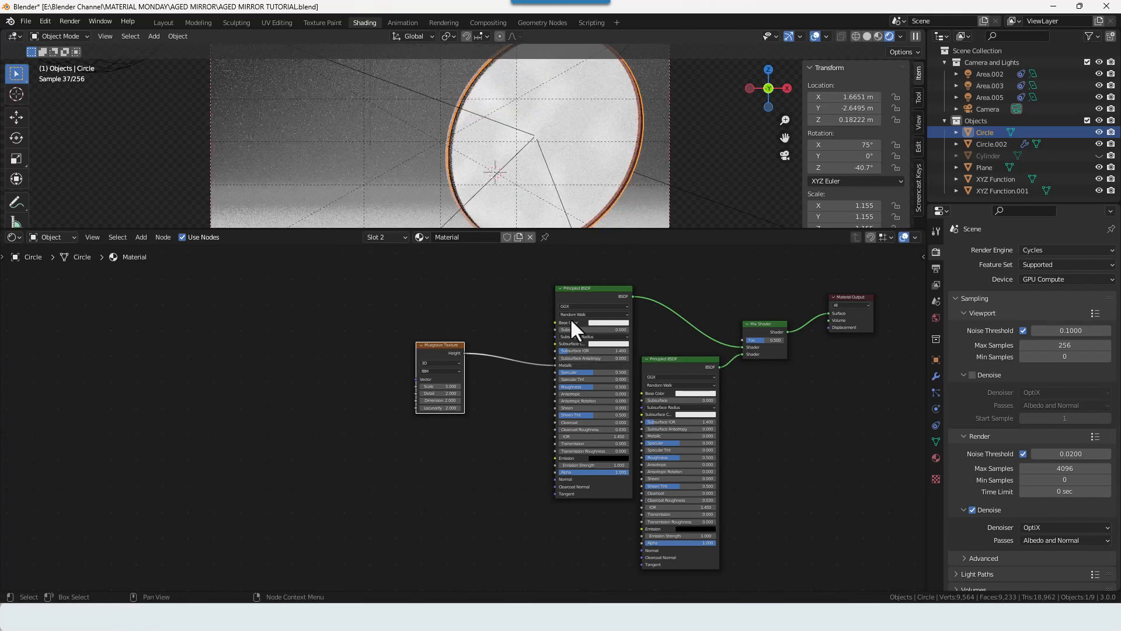
# Step: Set the subsurface method of both Principled BSDF nodes to Christensen-Burley, keeping the GGX distribution
pyautogui.scroll(2, 580, 323)
pyautogui.moveTo(580, 320); pyautogui.dragTo(455, 379, button='middle')
pyautogui.click(561, 318)
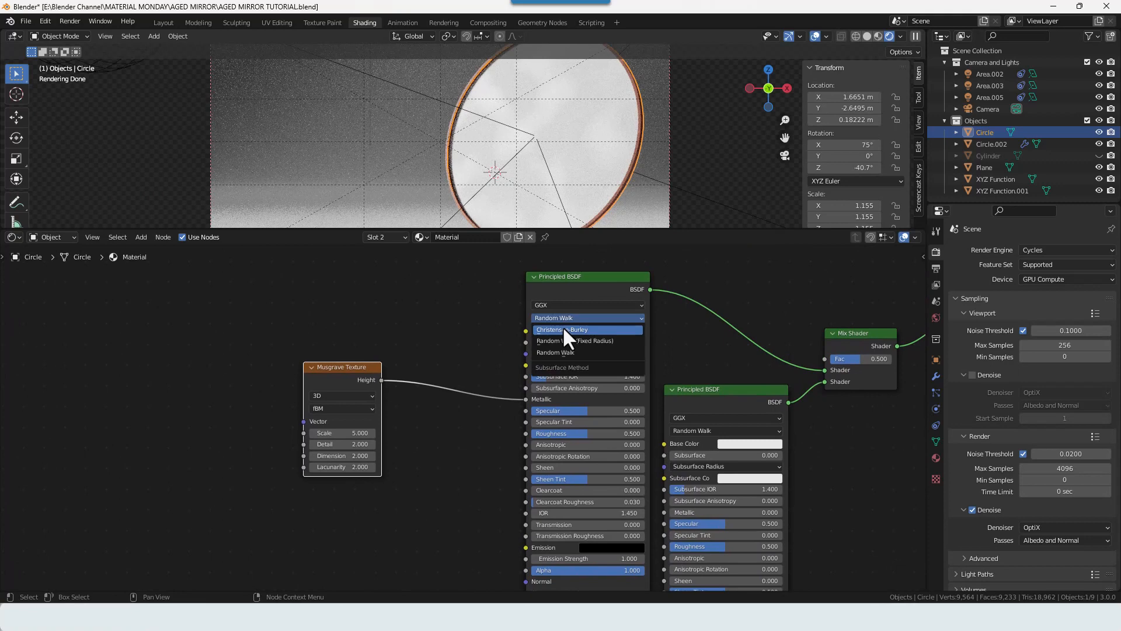
pyautogui.click(573, 330)
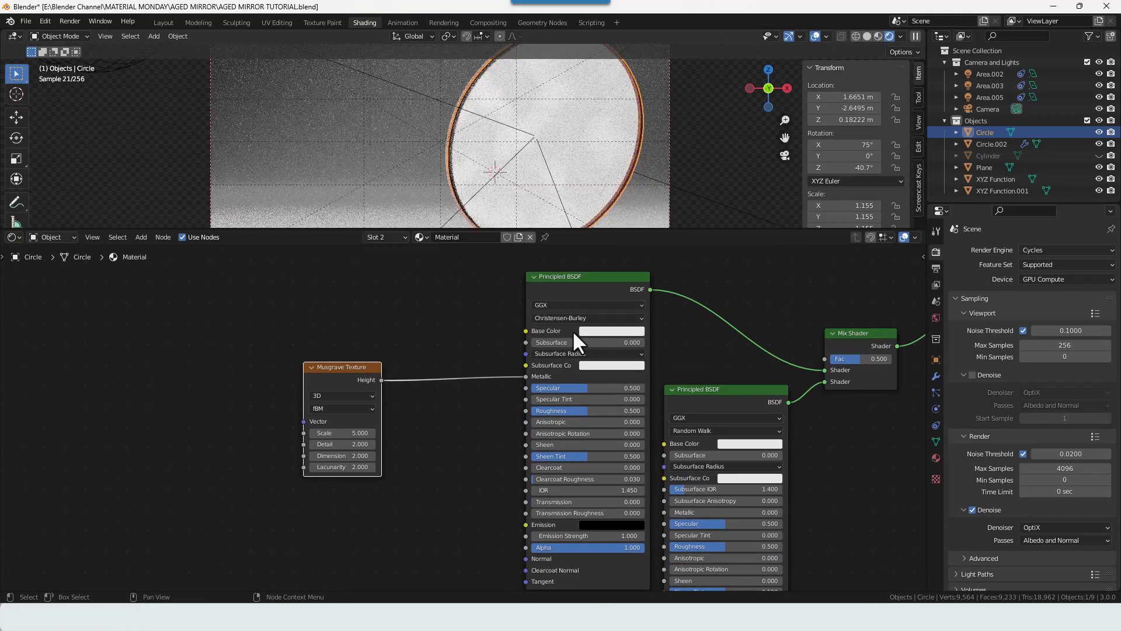
pyautogui.click(542, 305)
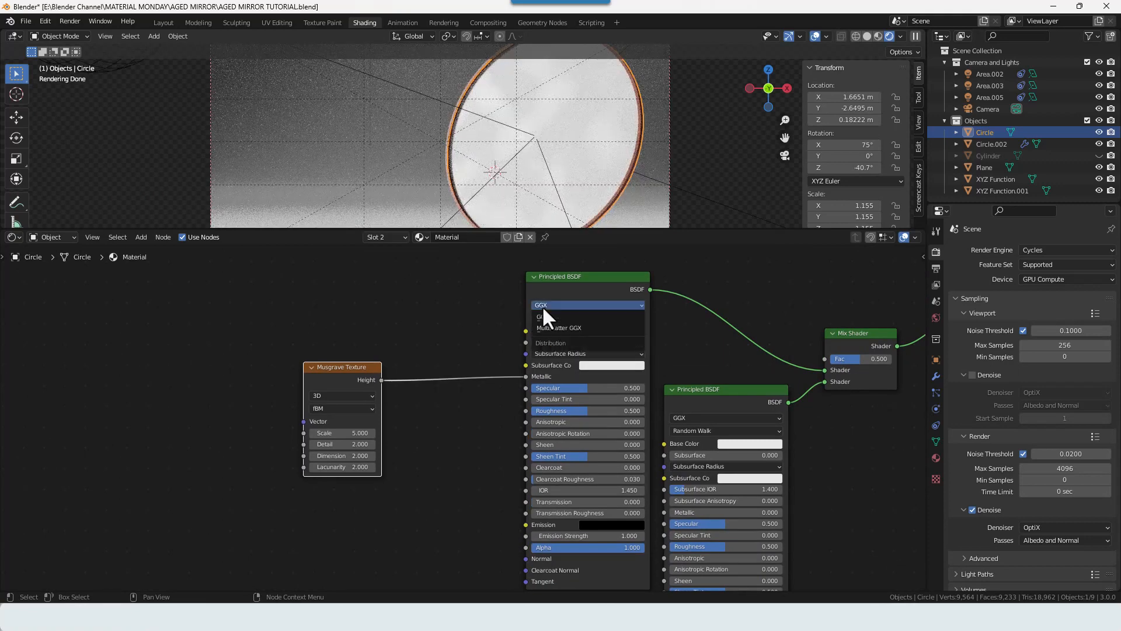
pyautogui.click(542, 306)
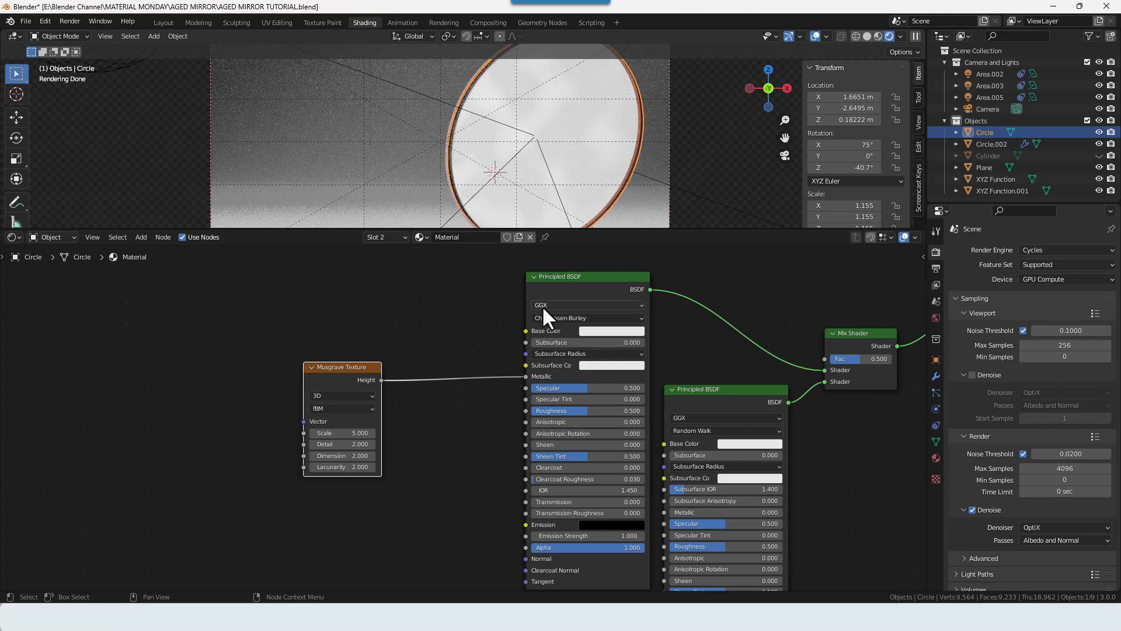
pyautogui.click(682, 432)
pyautogui.click(686, 444)
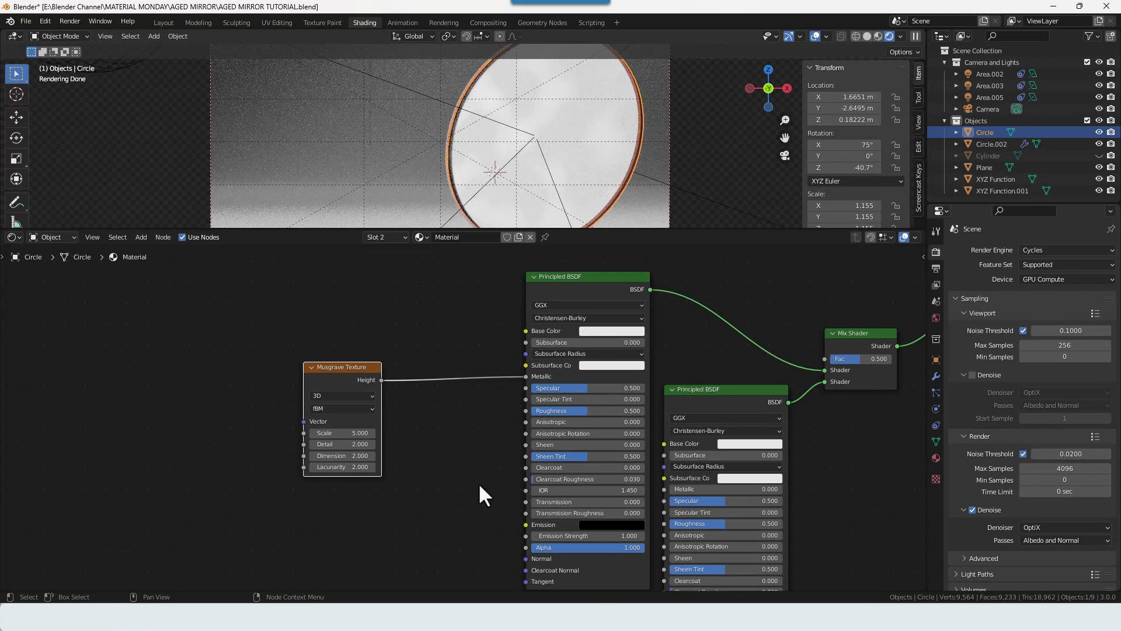
# Step: Set the Roughness of the original Principled BSDF to 0.19
pyautogui.moveTo(467, 478); pyautogui.dragTo(459, 437, button='middle')
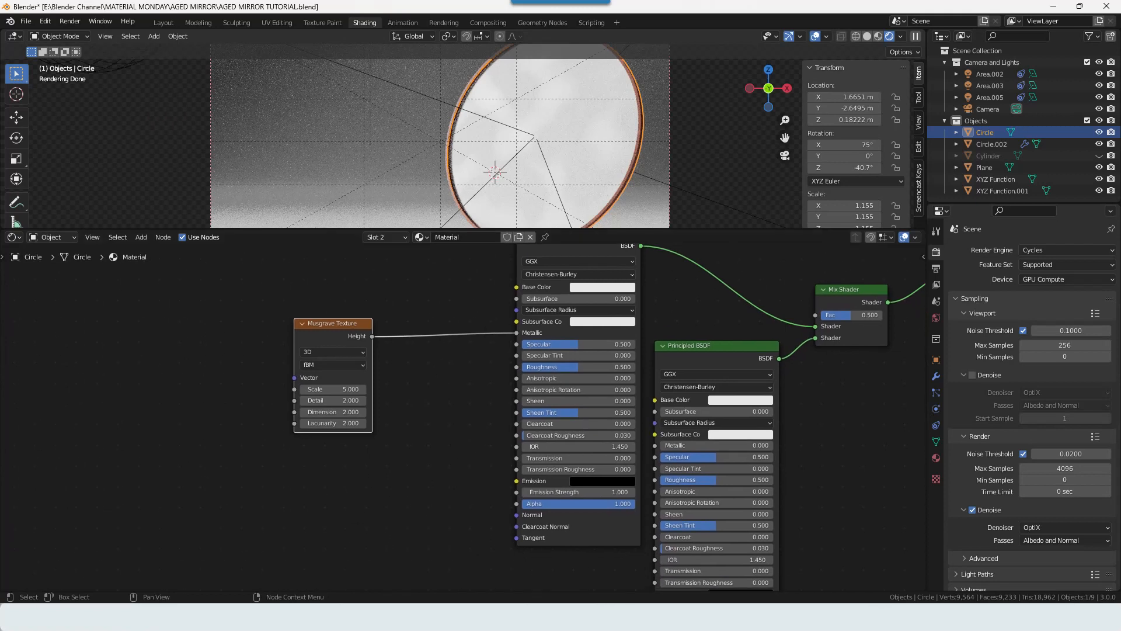
pyautogui.click(541, 367)
pyautogui.write('.19')
pyautogui.press('Return')
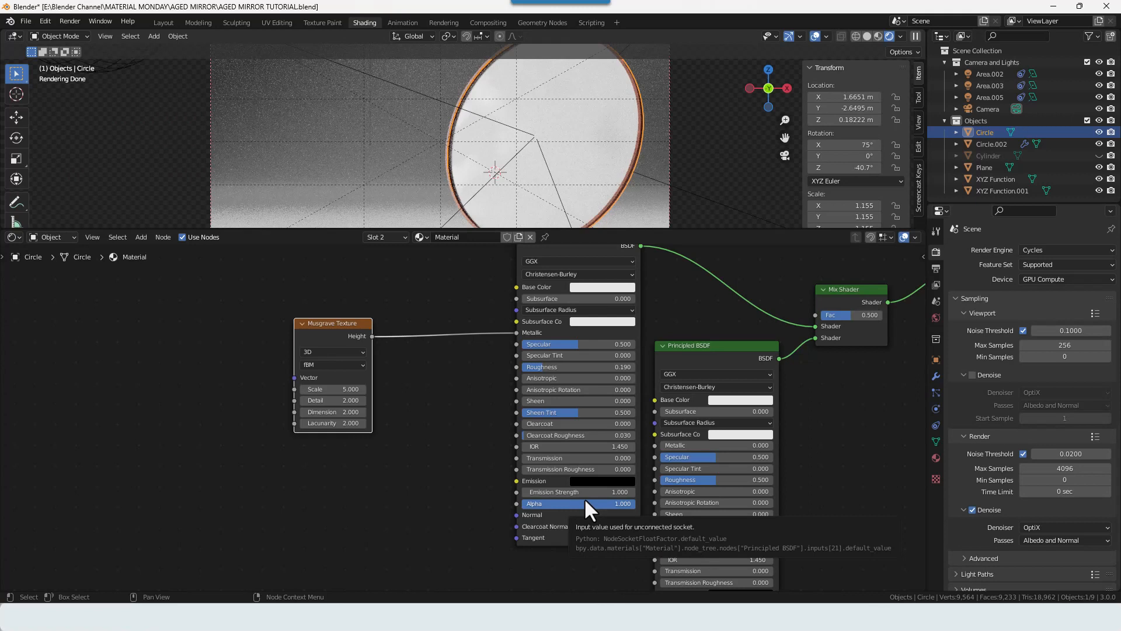
# Step: Set the Musgrave Texture to Scale 1, Detail 15, Dimension 0 and Lacunarity 1.5
pyautogui.moveTo(432, 378); pyautogui.dragTo(491, 395, button='middle')
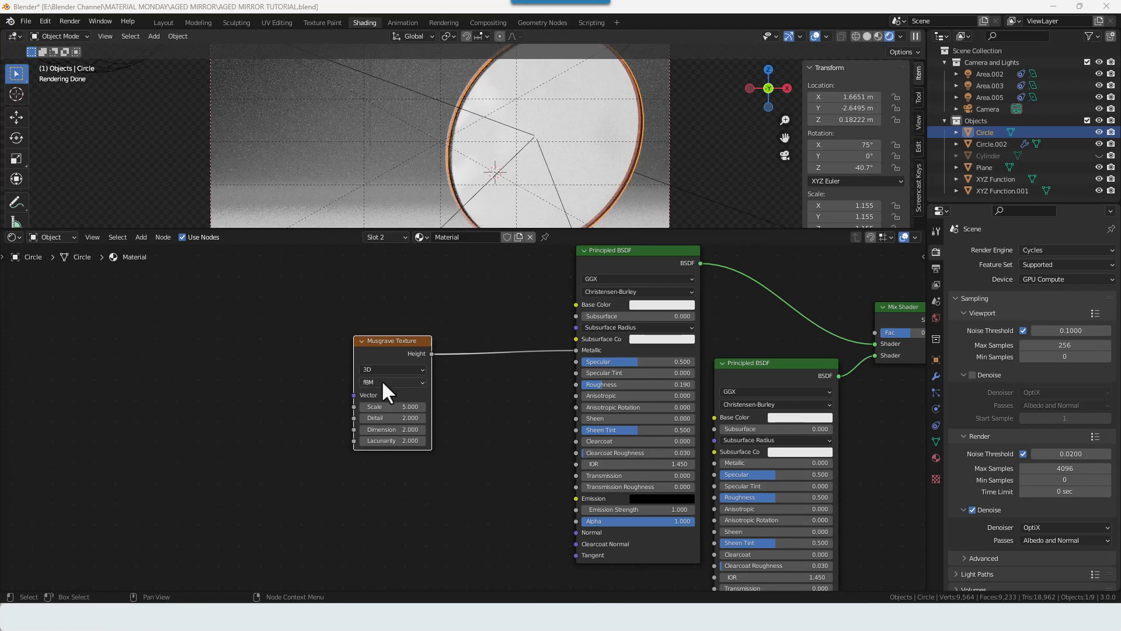
pyautogui.doubleClick(383, 406)
pyautogui.write('1')
pyautogui.press('Tab')
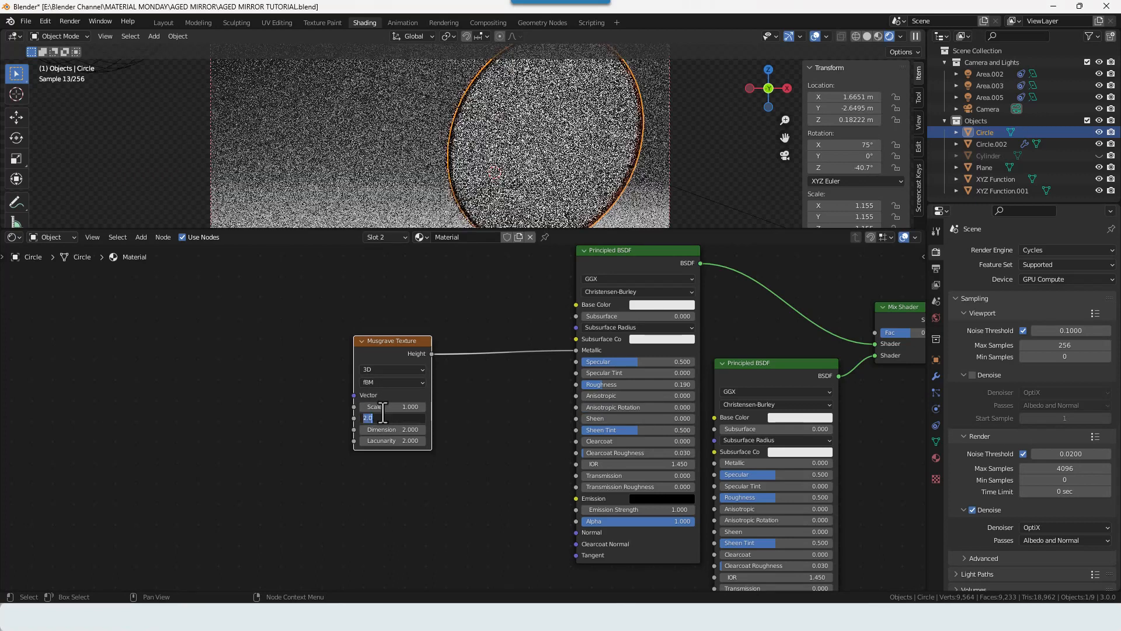
pyautogui.write('15')
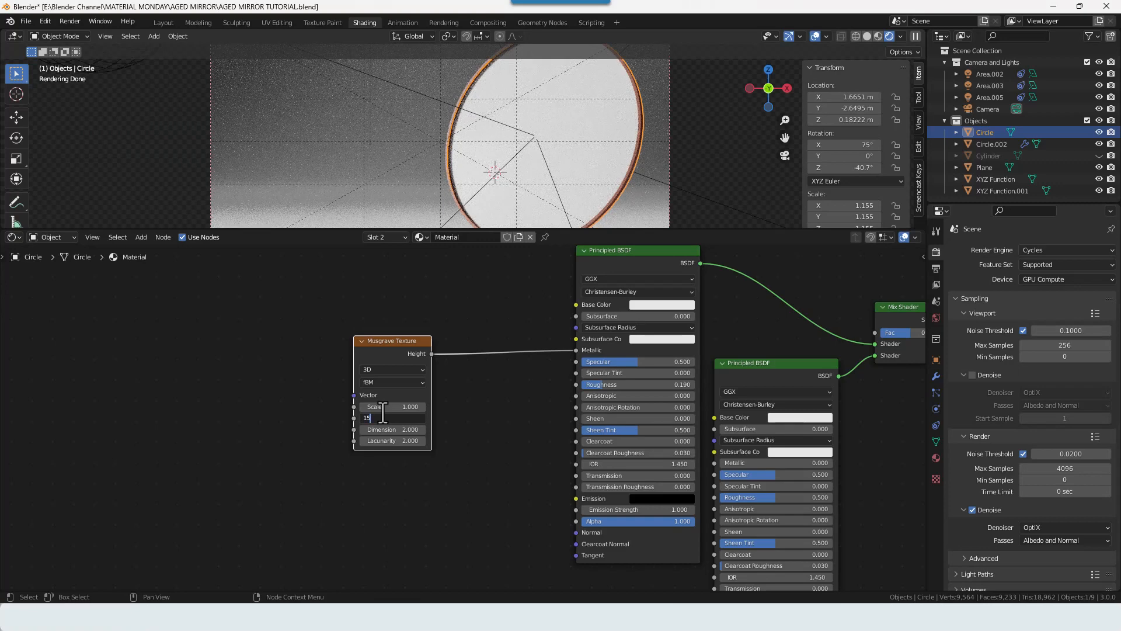
pyautogui.press('Tab')
pyautogui.write('0')
pyautogui.press('Tab')
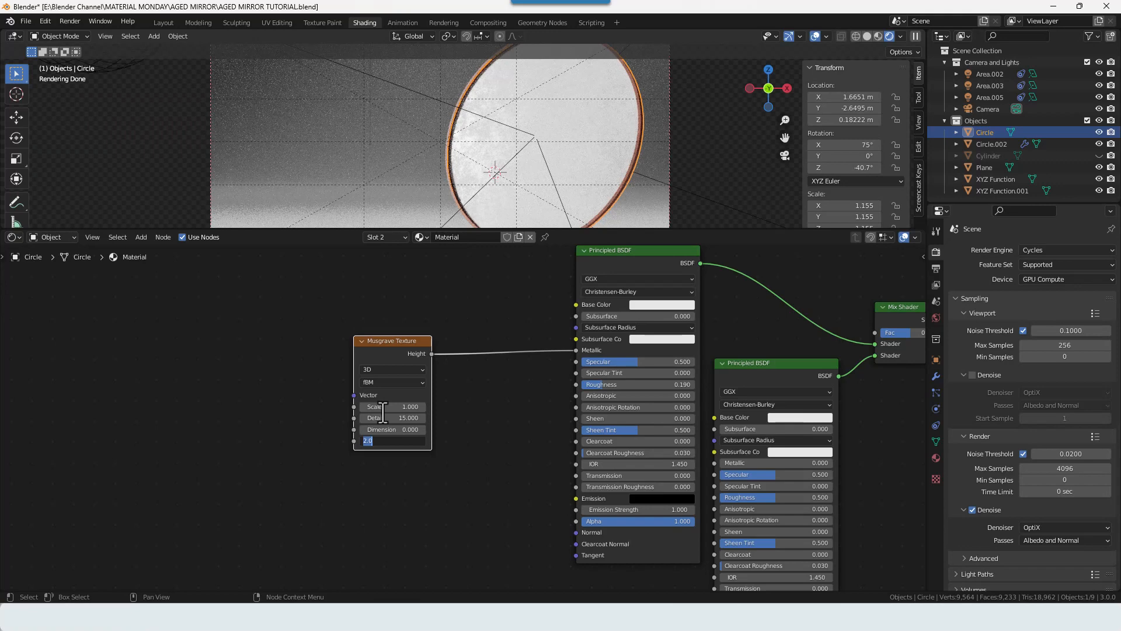
pyautogui.write('1.5')
pyautogui.press('Return')
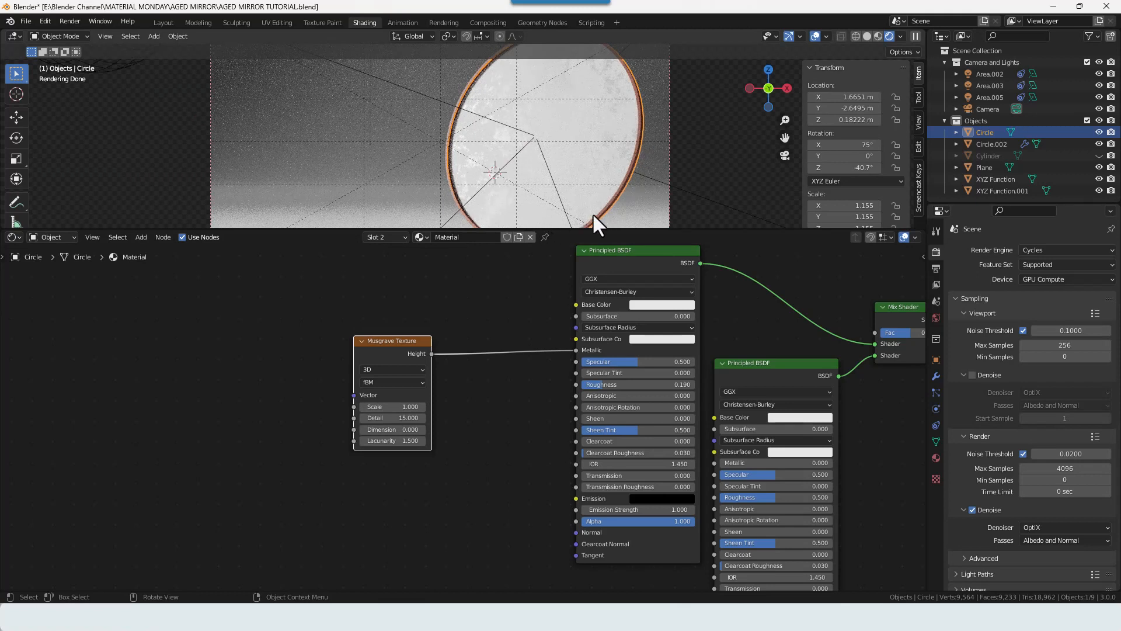
# Step: Move the Musgrave Texture node closer to the original Principled BSDF
pyautogui.scroll(-2, 513, 429)
pyautogui.moveTo(435, 376); pyautogui.dragTo(511, 363)
pyautogui.scroll(-1, 370, 407)
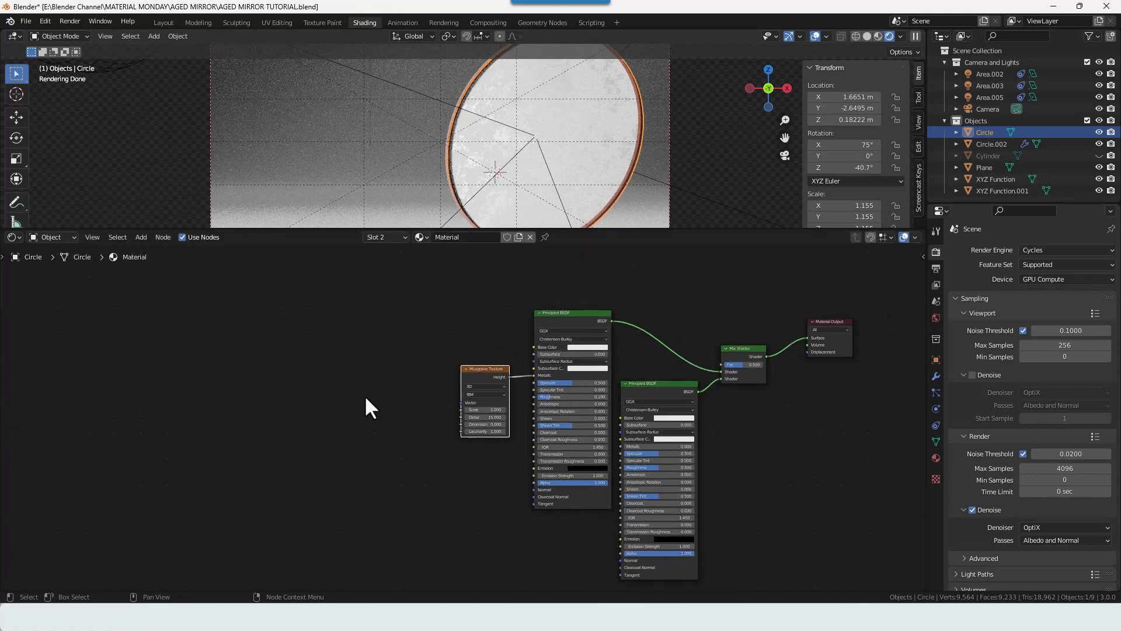
pyautogui.moveTo(366, 395); pyautogui.dragTo(430, 355, button='middle')
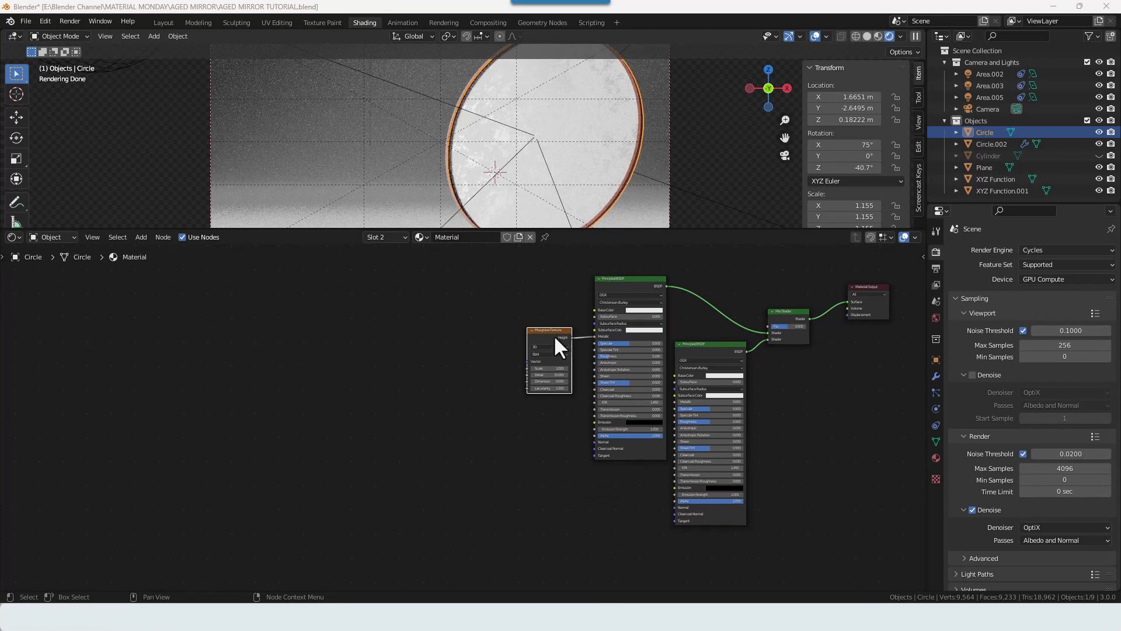
# Step: Add Mapping and Texture Coordinate nodes to the Musgrave Texture, space them out and feed the mapping from the Object coordinates
pyautogui.hotkey('ctrl', 't')
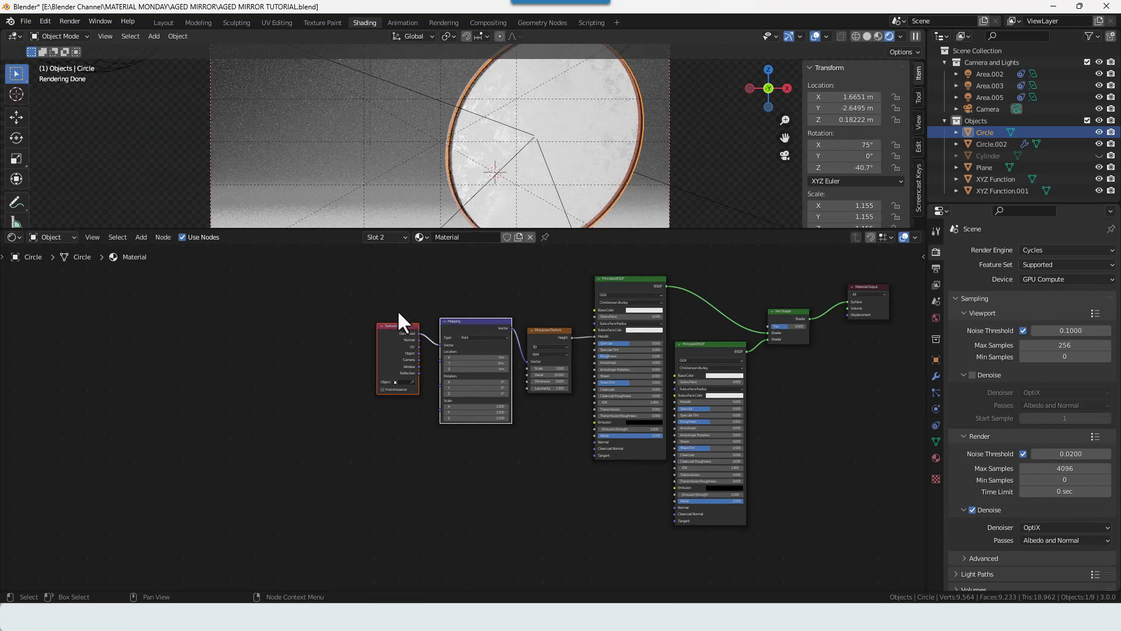
pyautogui.moveTo(460, 321); pyautogui.dragTo(385, 337)
pyautogui.click(454, 418)
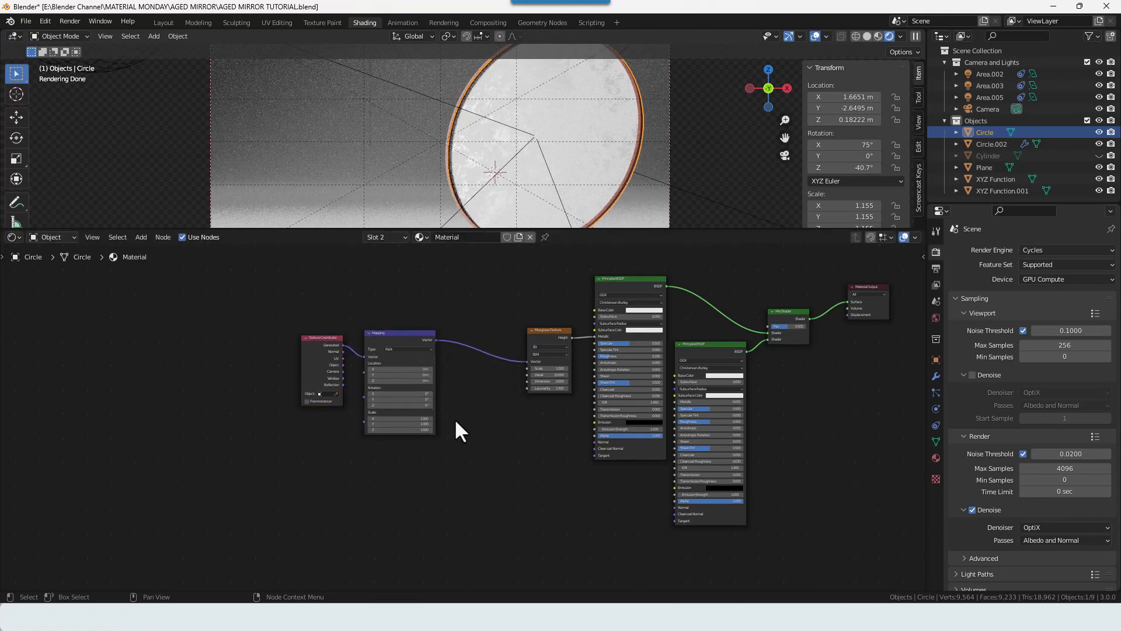
pyautogui.moveTo(343, 366); pyautogui.dragTo(365, 359)
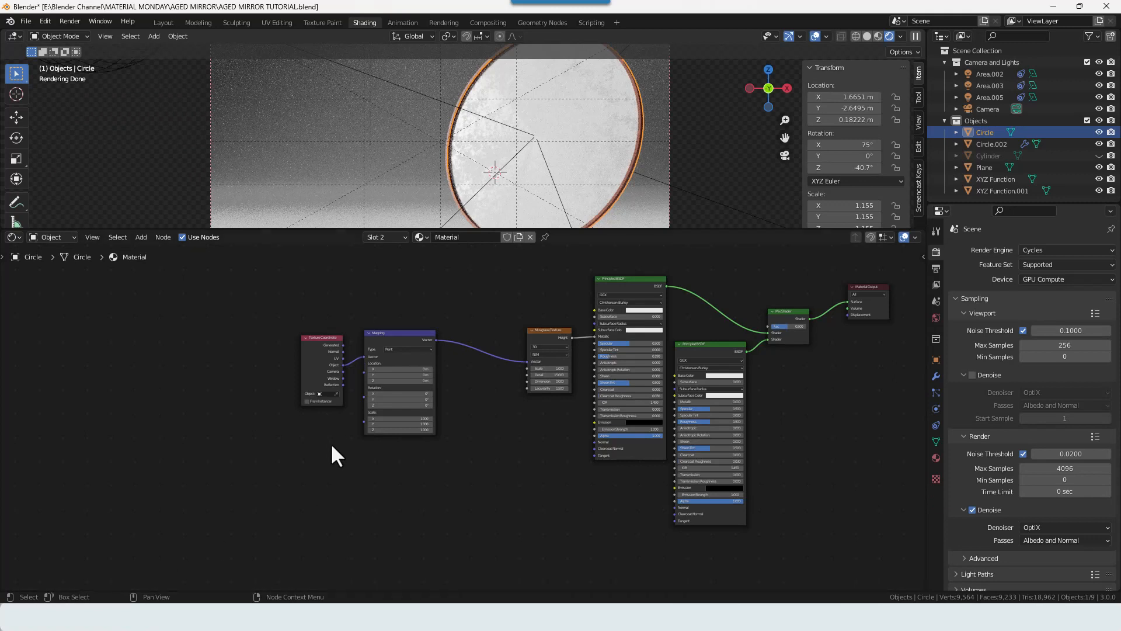
# Step: Set the Mapping node's Scale to 0.6 on X, 0.6 on Y and 0 on Z
pyautogui.scroll(3, 409, 439)
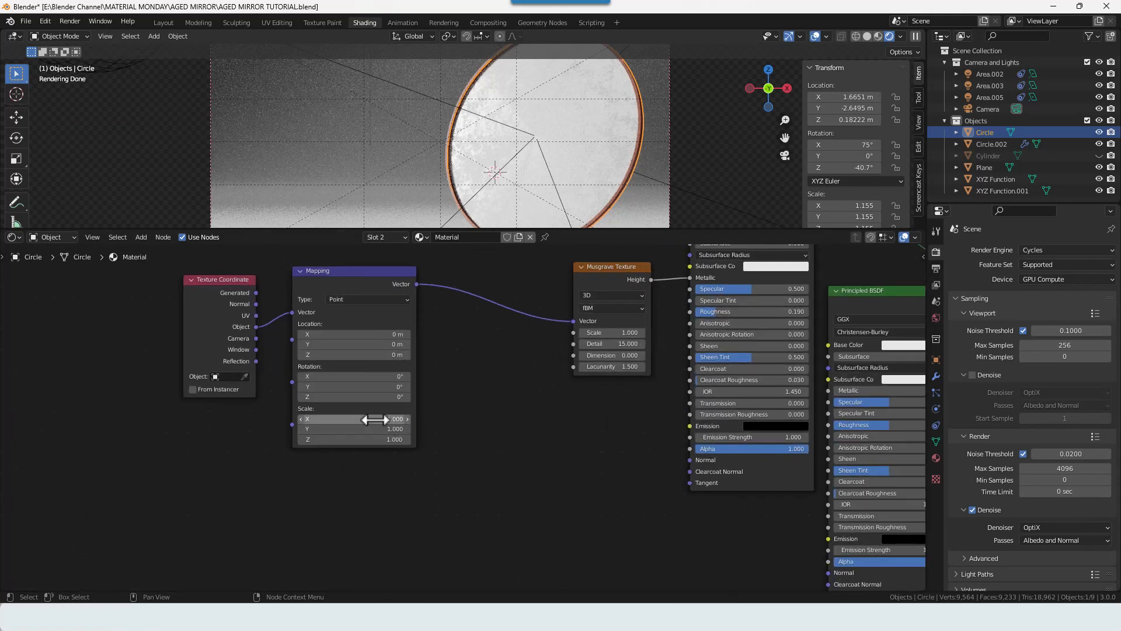
pyautogui.click(374, 419)
pyautogui.write('.6')
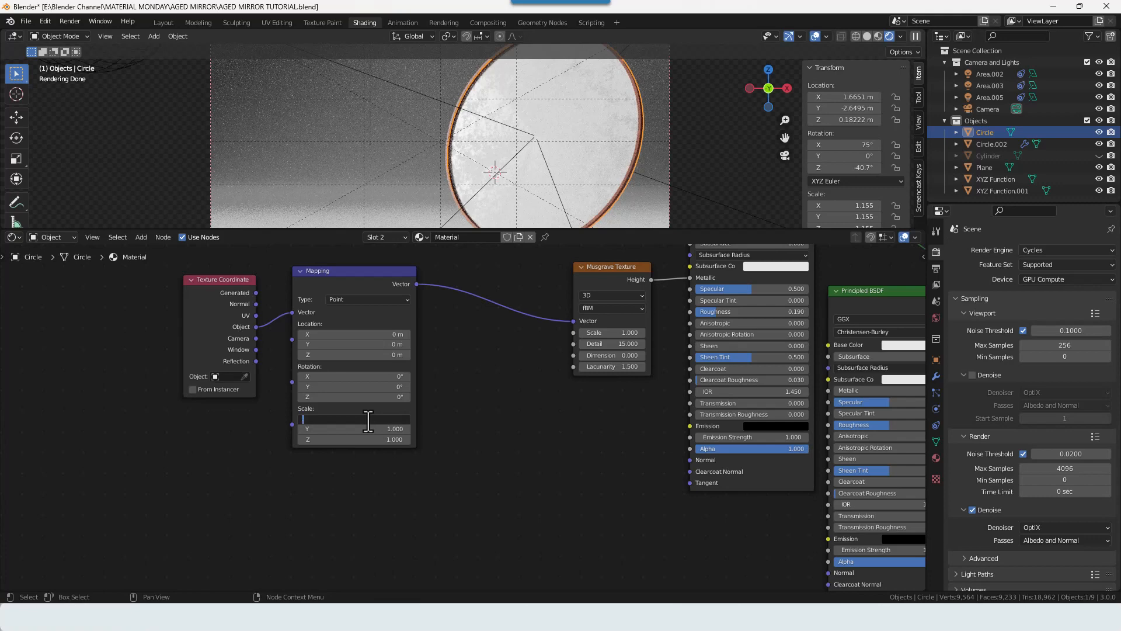
pyautogui.press('Tab')
pyautogui.write('.6')
pyautogui.press('Tab')
pyautogui.write('0')
pyautogui.press('Return')
# Step: Add a ColorRamp node above the Musgrave Texture node
pyautogui.scroll(-2, 520, 325)
pyautogui.moveTo(514, 341); pyautogui.dragTo(382, 353, button='middle')
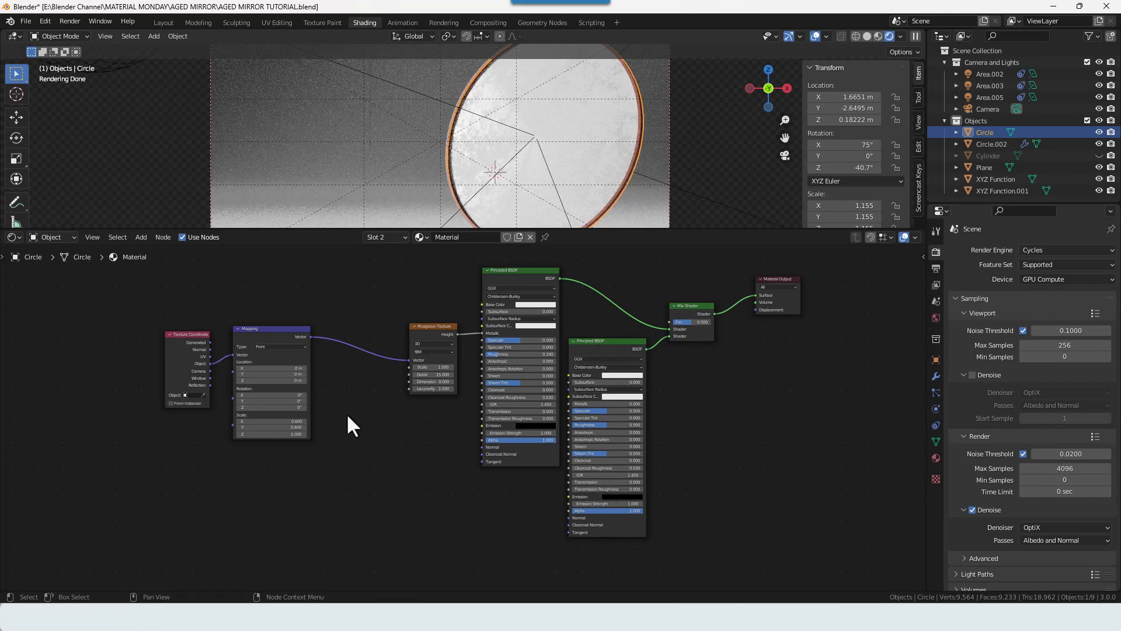
pyautogui.moveTo(400, 530); pyautogui.dragTo(417, 277, button='middle')
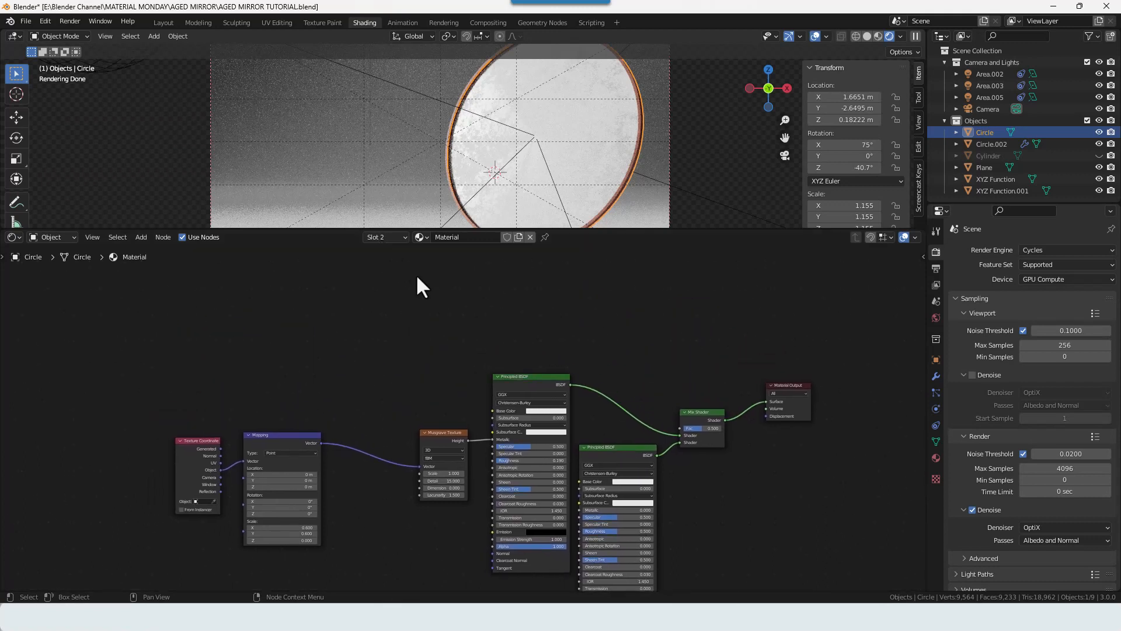
pyautogui.hotkey('shift', 'a')
pyautogui.click(420, 351)
pyautogui.write('col')
pyautogui.press('Return')
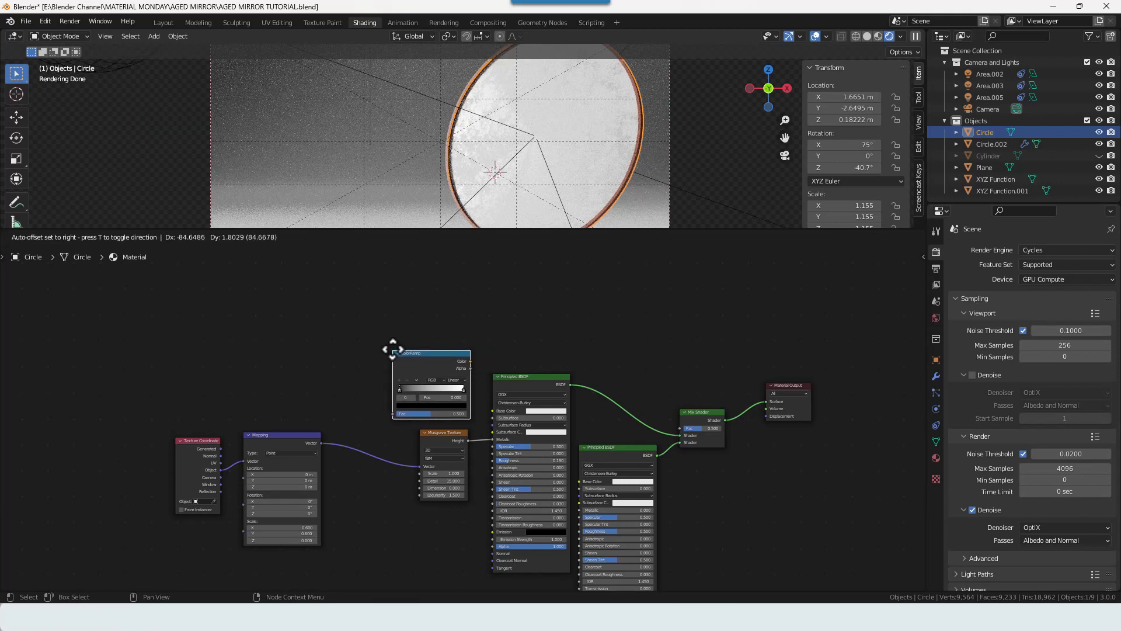
pyautogui.click(398, 349)
# Step: Move the Musgrave, Mapping and Texture Coordinate nodes away from the shader and link the Musgrave Height to the ColorRamp's Fac
pyautogui.moveTo(433, 435); pyautogui.dragTo(354, 437)
pyautogui.moveTo(178, 422); pyautogui.dragTo(205, 439)
pyautogui.moveTo(376, 439); pyautogui.dragTo(403, 416)
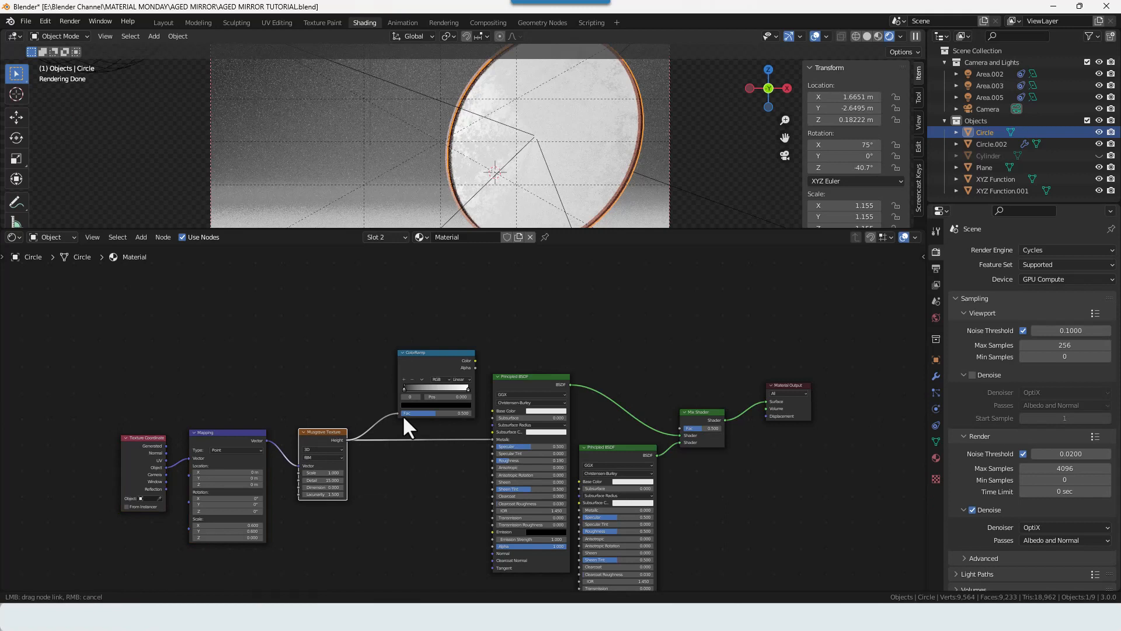
pyautogui.moveTo(403, 415); pyautogui.dragTo(402, 414)
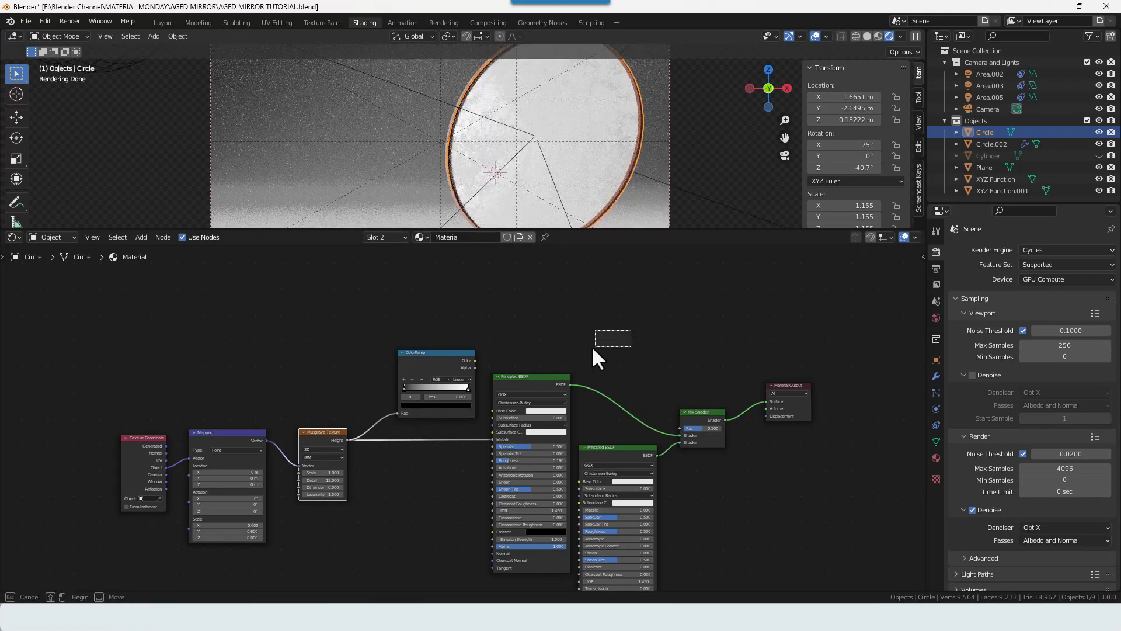
# Step: Set the second Principled BSDF's Metallic to 1 and its Roughness to 0
pyautogui.moveTo(577, 332); pyautogui.dragTo(511, 350, button='middle')
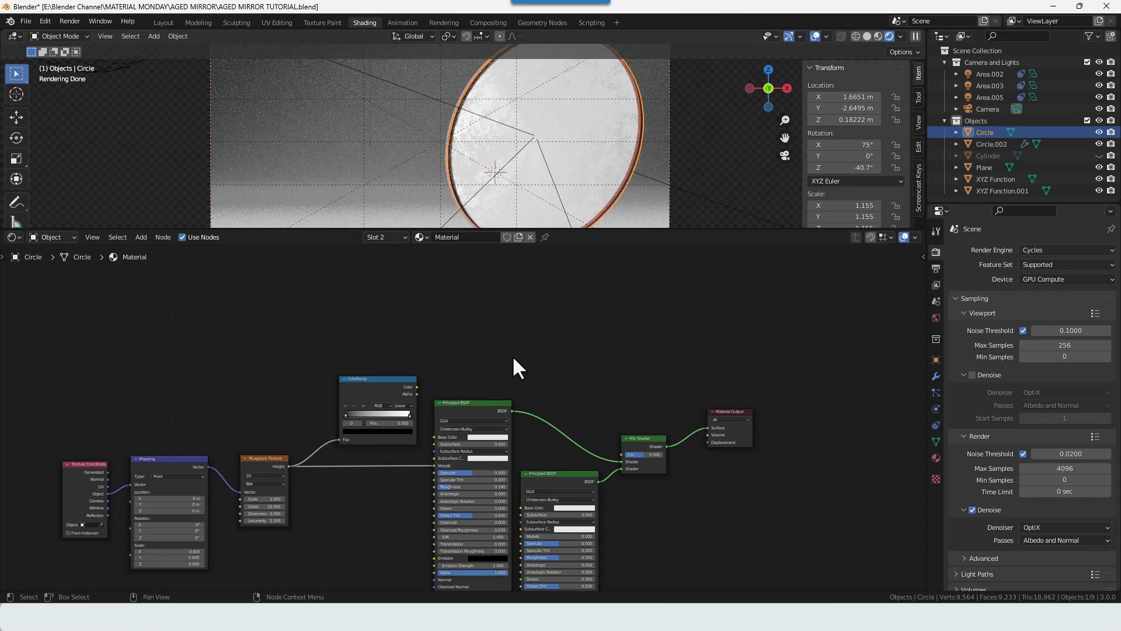
pyautogui.moveTo(578, 392); pyautogui.dragTo(547, 262, button='middle')
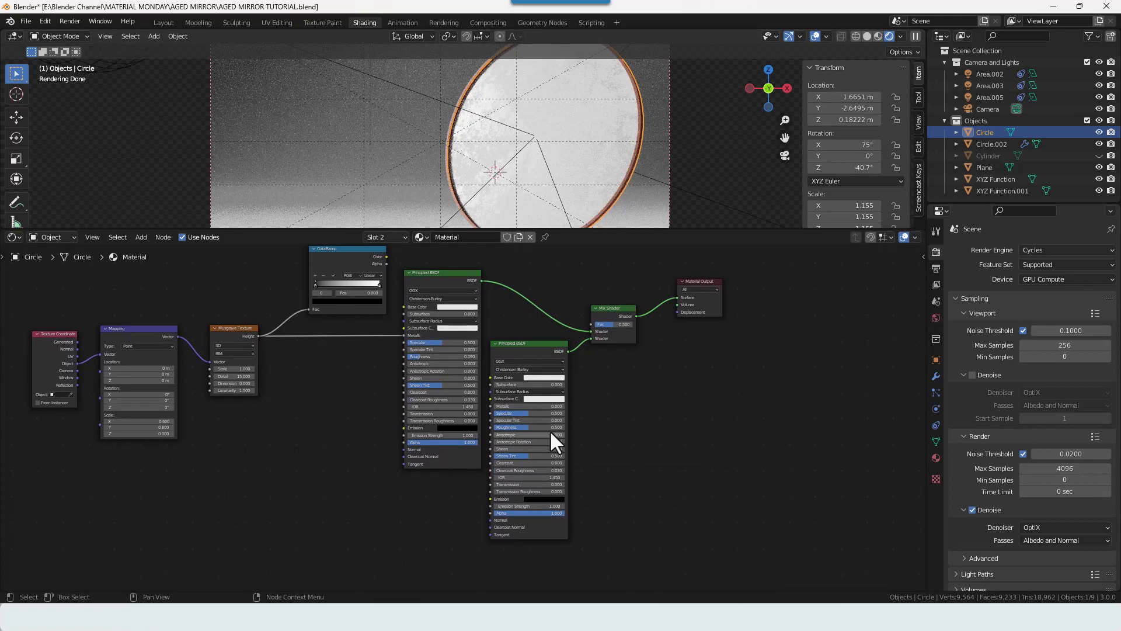
pyautogui.moveTo(496, 405); pyautogui.dragTo(543, 405)
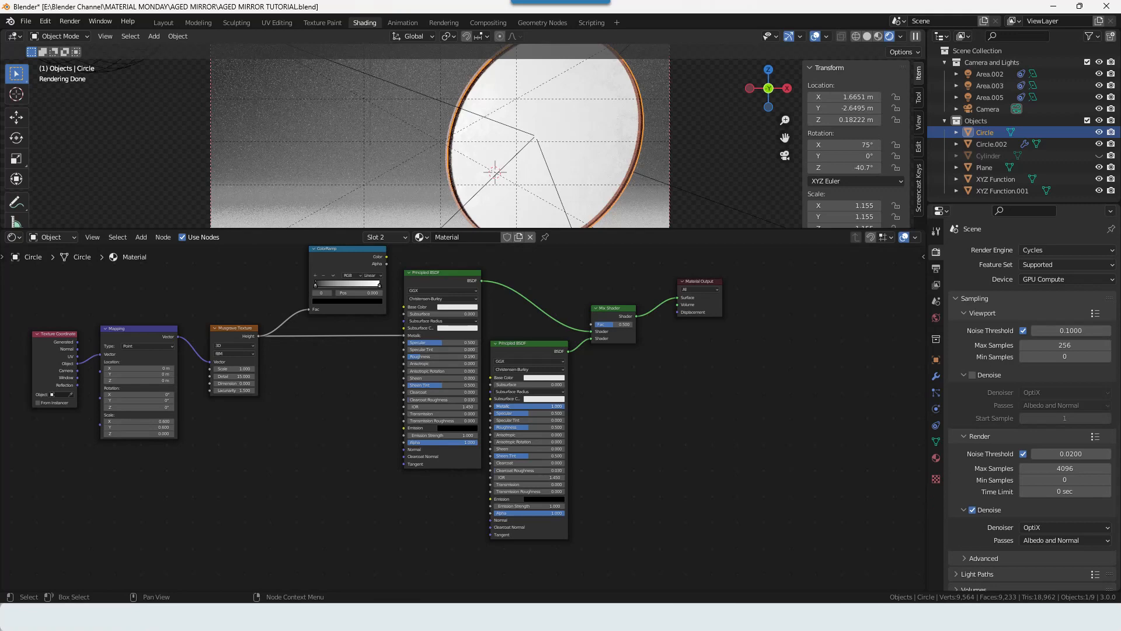
pyautogui.moveTo(537, 426); pyautogui.dragTo(494, 427)
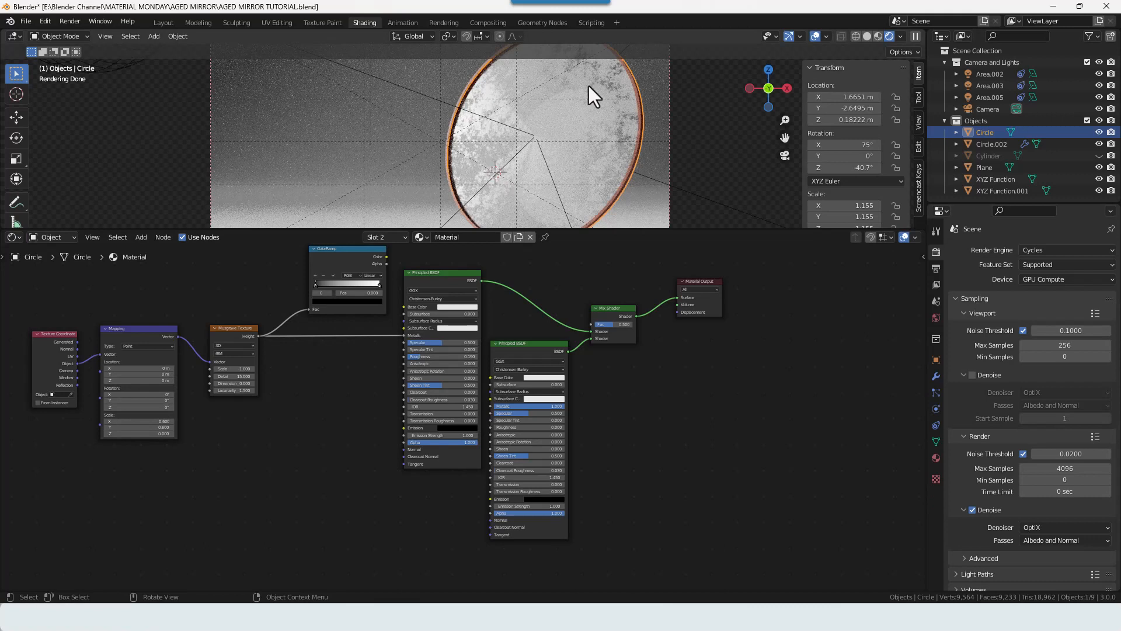
# Step: Compare the two shaders on the mirror with the Mix Shader's Fac at 1 and 0, and restore it to 0.5
pyautogui.moveTo(593, 393)
pyautogui.mouseDown(button='middle')
pyautogui.moveTo(615, 413)
pyautogui.moveTo(587, 373)
pyautogui.mouseUp(button='middle')
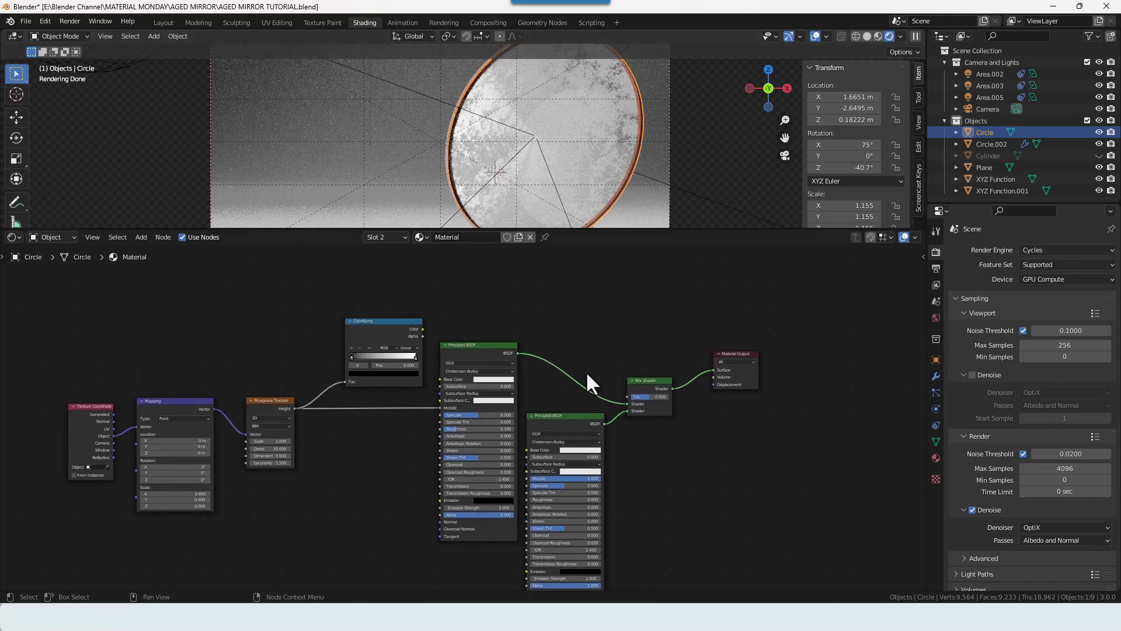
pyautogui.moveTo(634, 396); pyautogui.dragTo(668, 397)
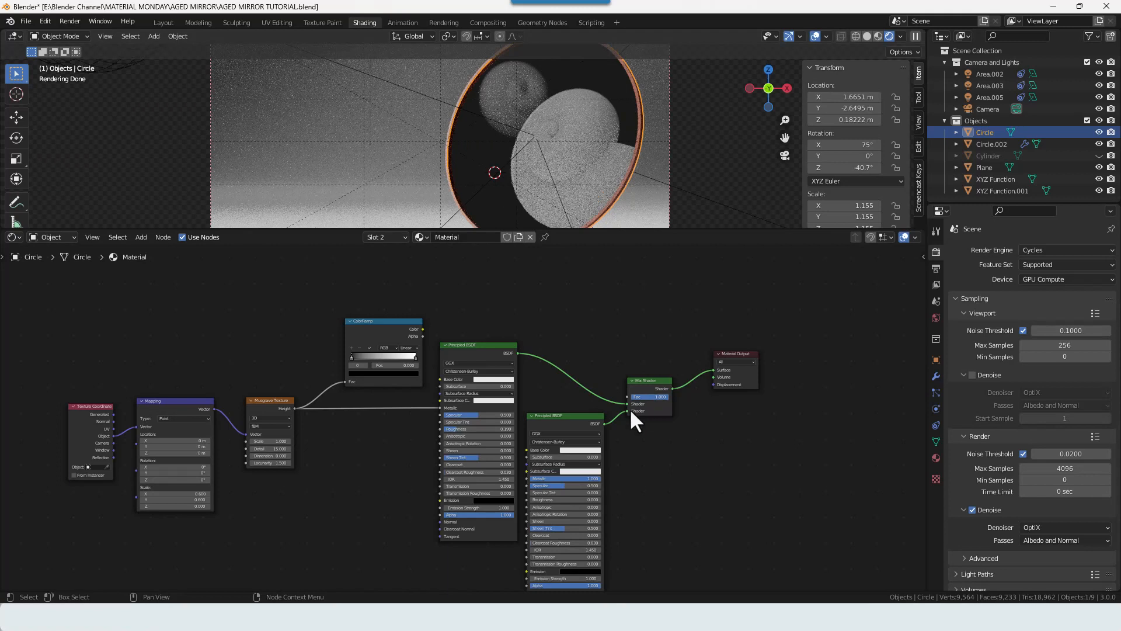
pyautogui.moveTo(663, 395); pyautogui.dragTo(607, 395)
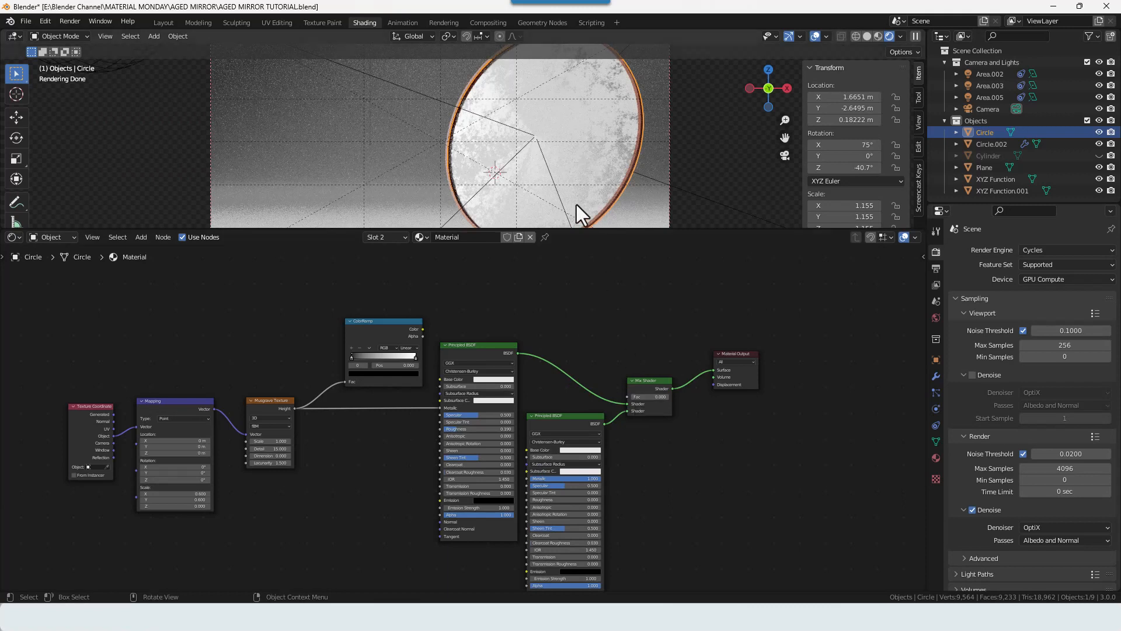
pyautogui.click(639, 396)
pyautogui.press('Return')
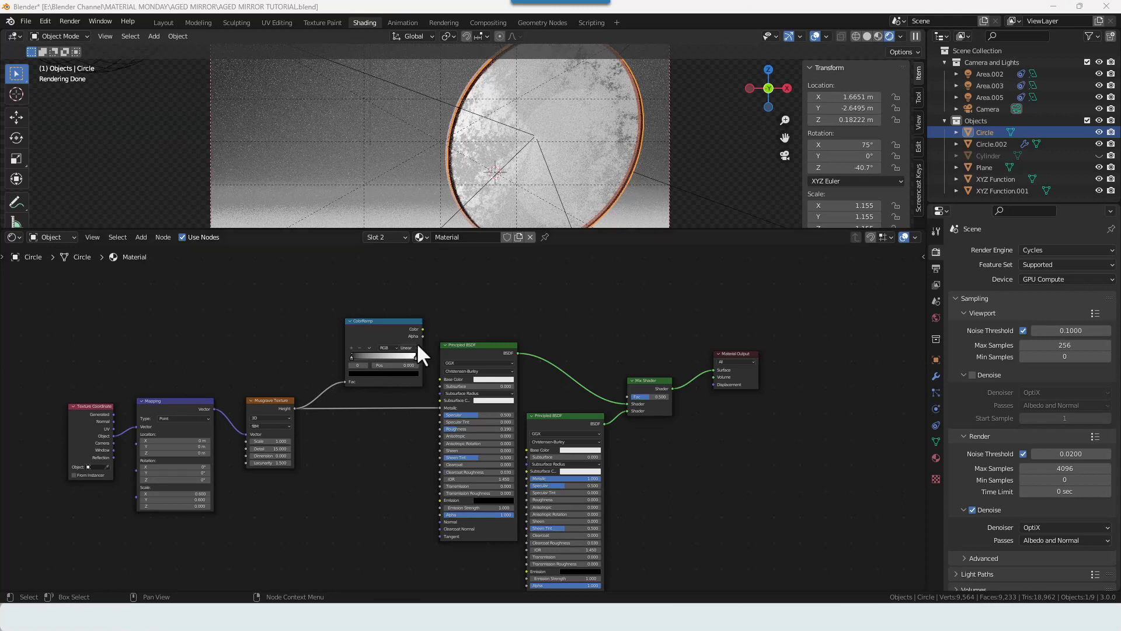
# Step: Add a Gradient Texture above the ColorRamp and feed its Vector input from the Mapping node
pyautogui.moveTo(431, 286); pyautogui.dragTo(492, 345, button='middle')
pyautogui.hotkey('shift', 'a')
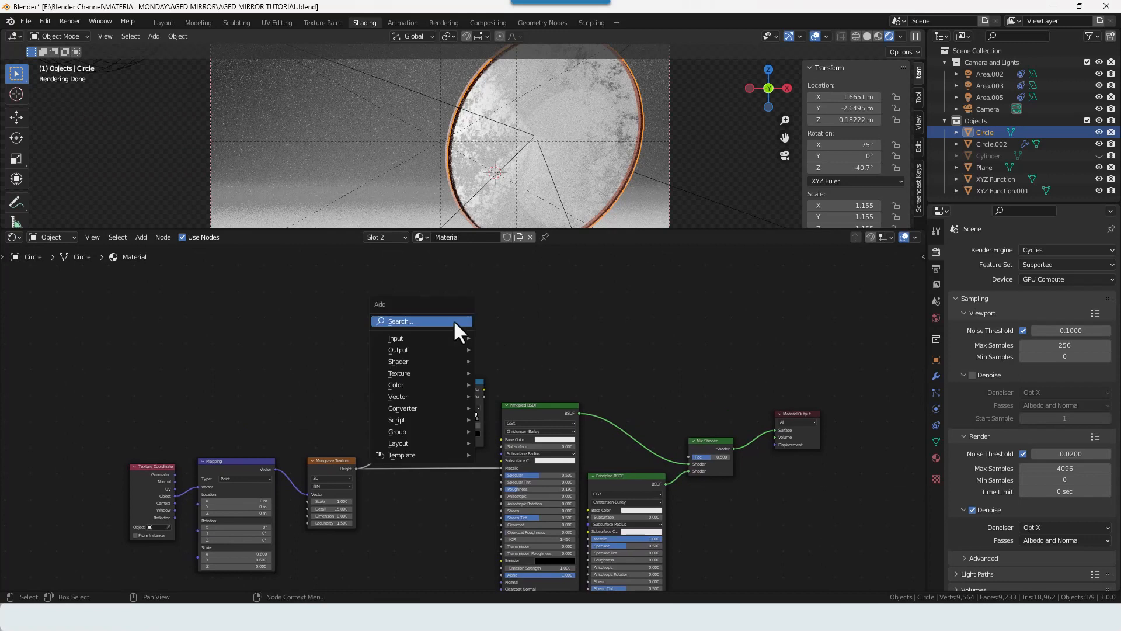
pyautogui.click(454, 322)
pyautogui.write('GRADI')
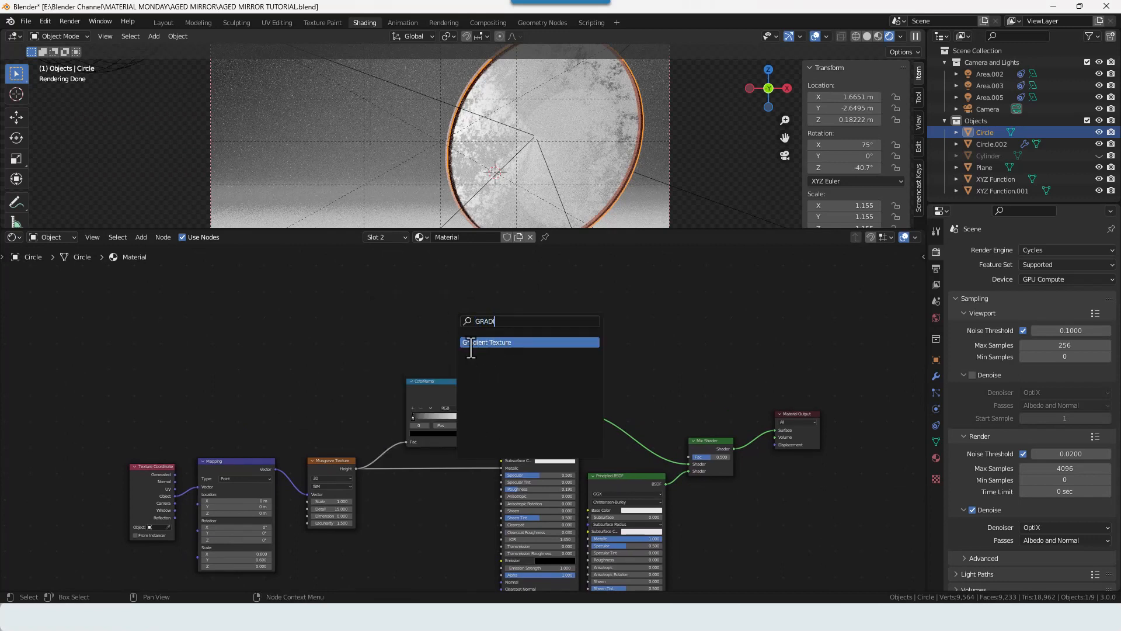
pyautogui.click(470, 342)
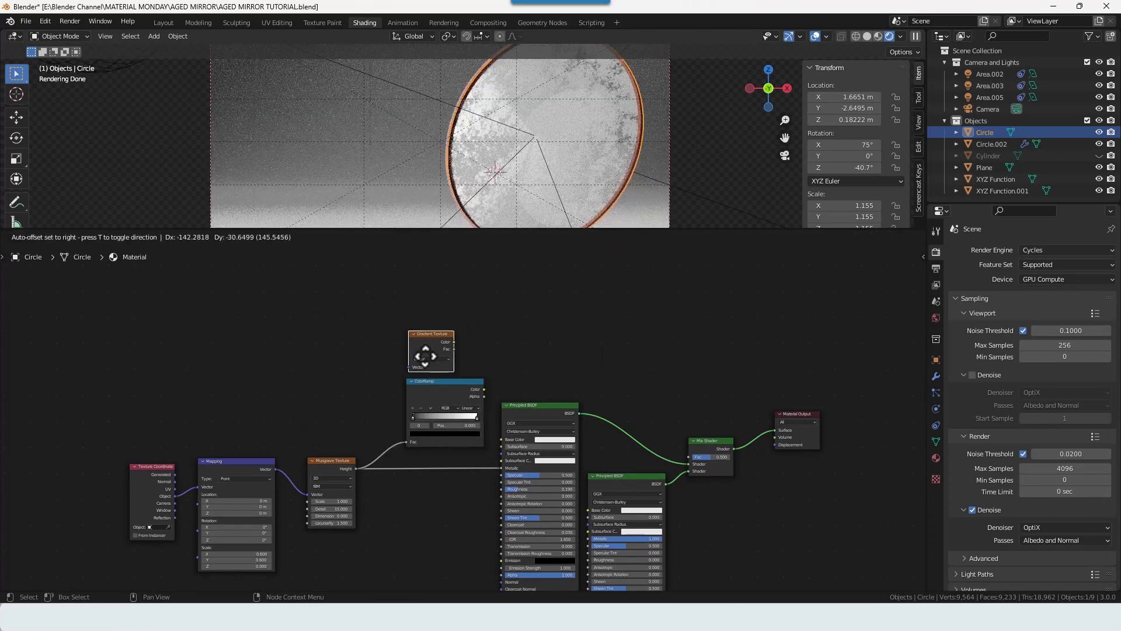
pyautogui.click(423, 354)
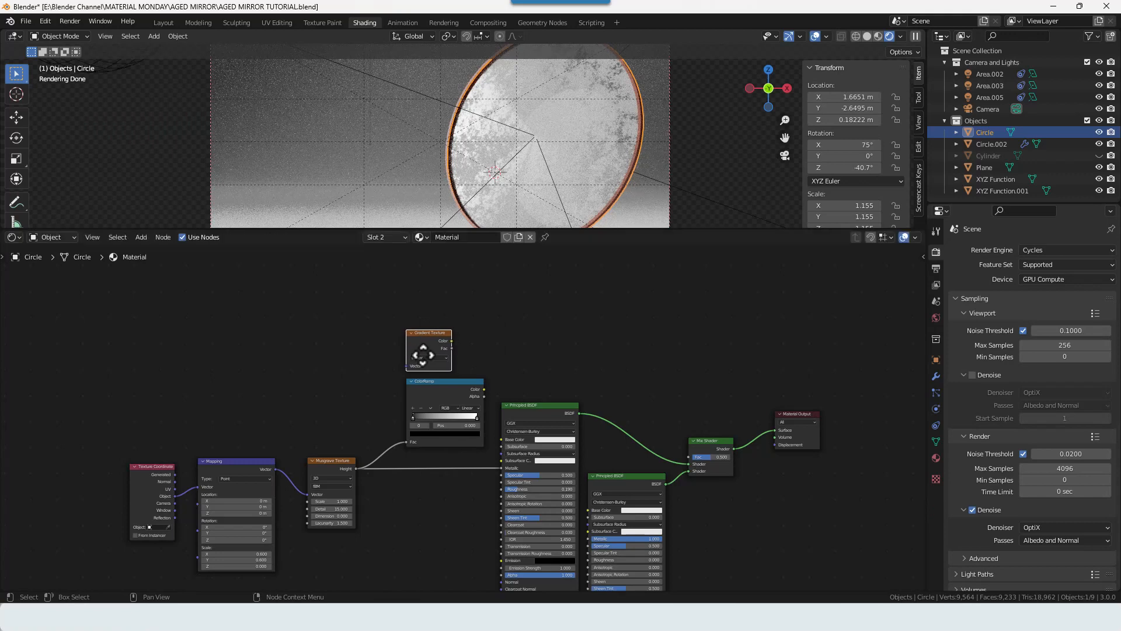
pyautogui.moveTo(276, 468); pyautogui.dragTo(408, 366)
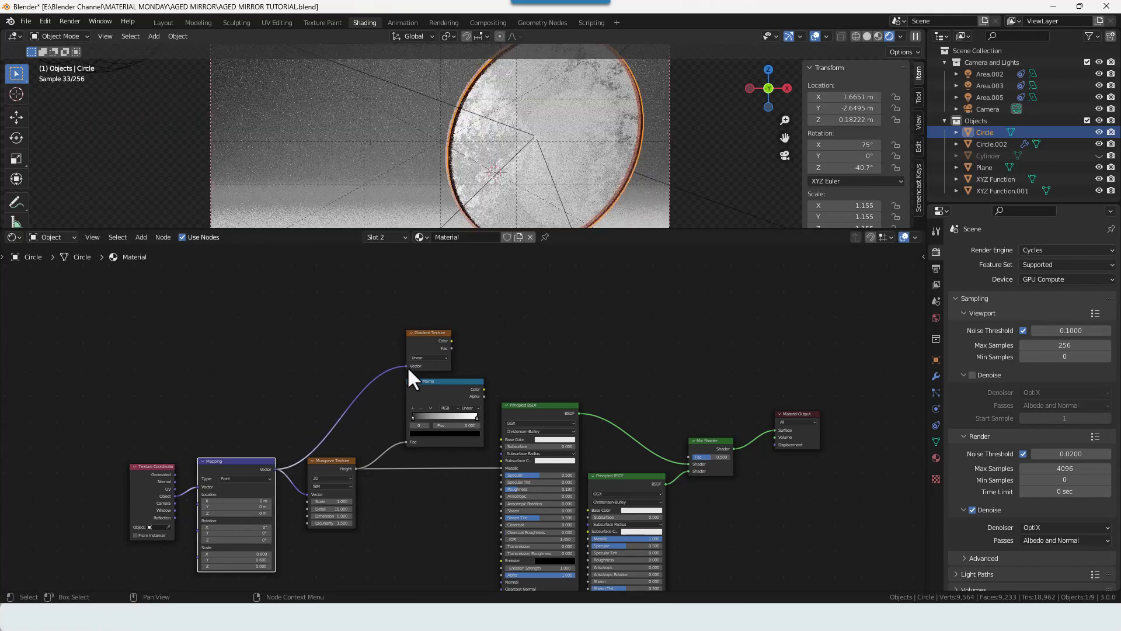
pyautogui.click(572, 368)
# Step: Add a MixRGB node that takes the Gradient Texture's Color into Color1 and drives the Mix Shader's Fac
pyautogui.moveTo(642, 380); pyautogui.dragTo(618, 374, button='middle')
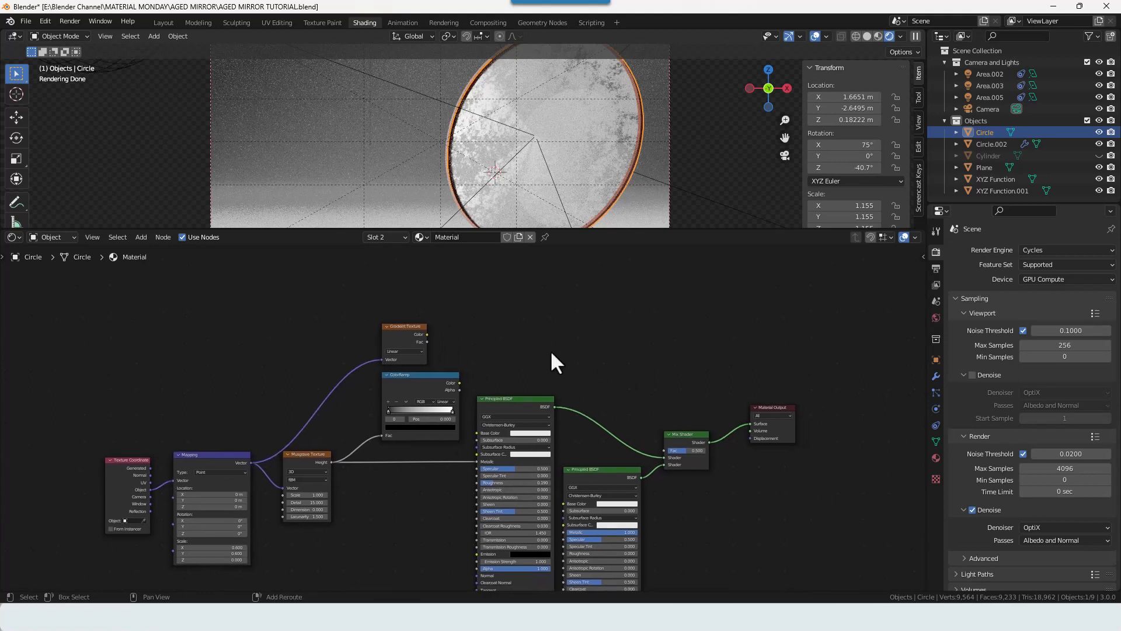
pyautogui.hotkey('shift', 'a')
pyautogui.click(555, 348)
pyautogui.write('mix')
pyautogui.click(569, 372)
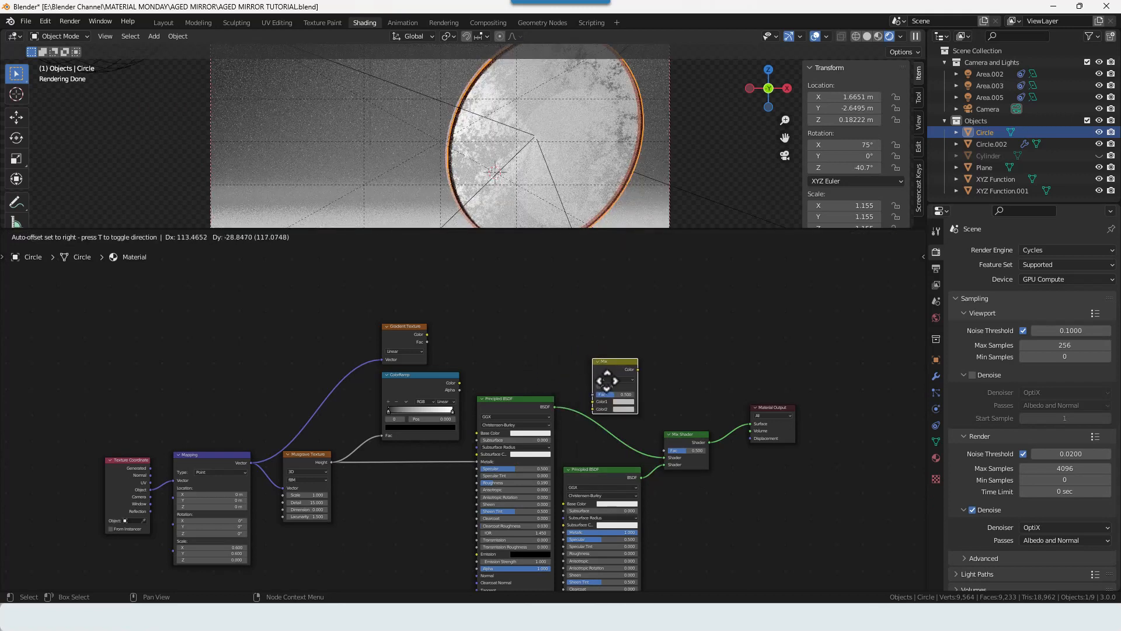
pyautogui.click(523, 357)
pyautogui.moveTo(552, 346); pyautogui.dragTo(668, 451)
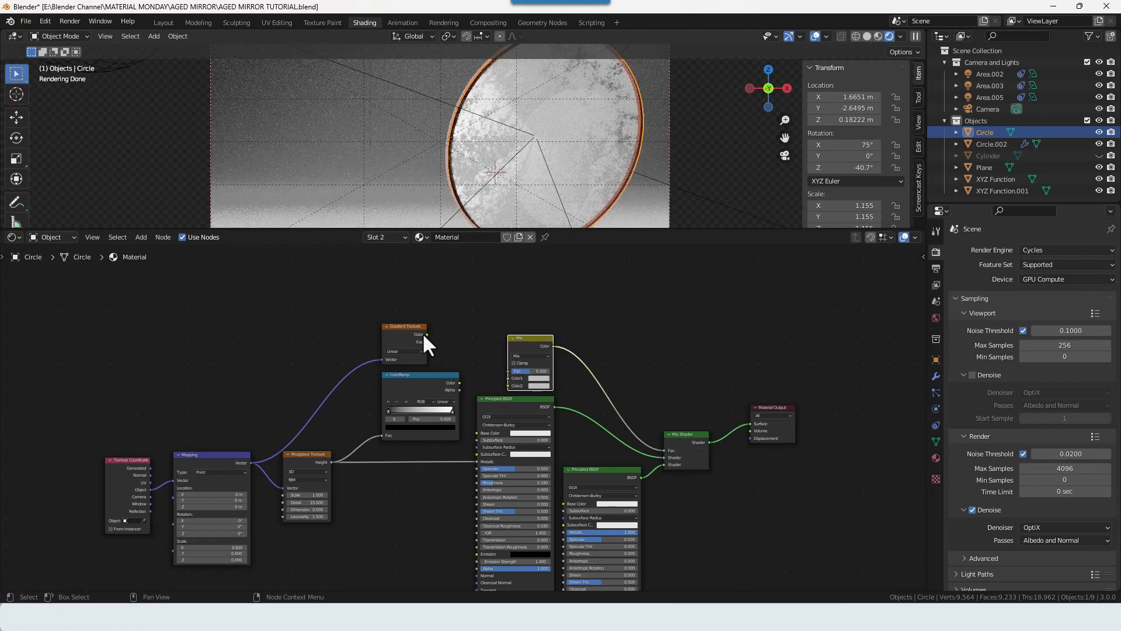
pyautogui.moveTo(428, 334); pyautogui.dragTo(505, 379)
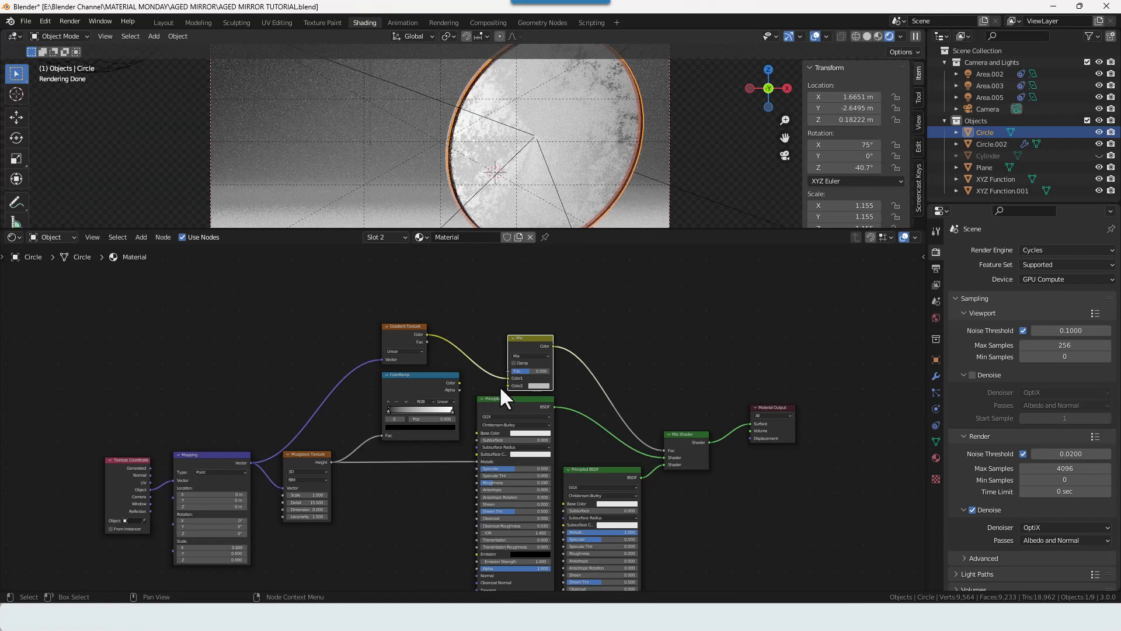
# Step: Preview the Mix node's output on the mirror and set the Gradient Texture type to Spherical
pyautogui.keyDown('ctrl'); pyautogui.keyDown('shift'); pyautogui.click(534, 339); pyautogui.keyUp('shift'); pyautogui.keyUp('ctrl')
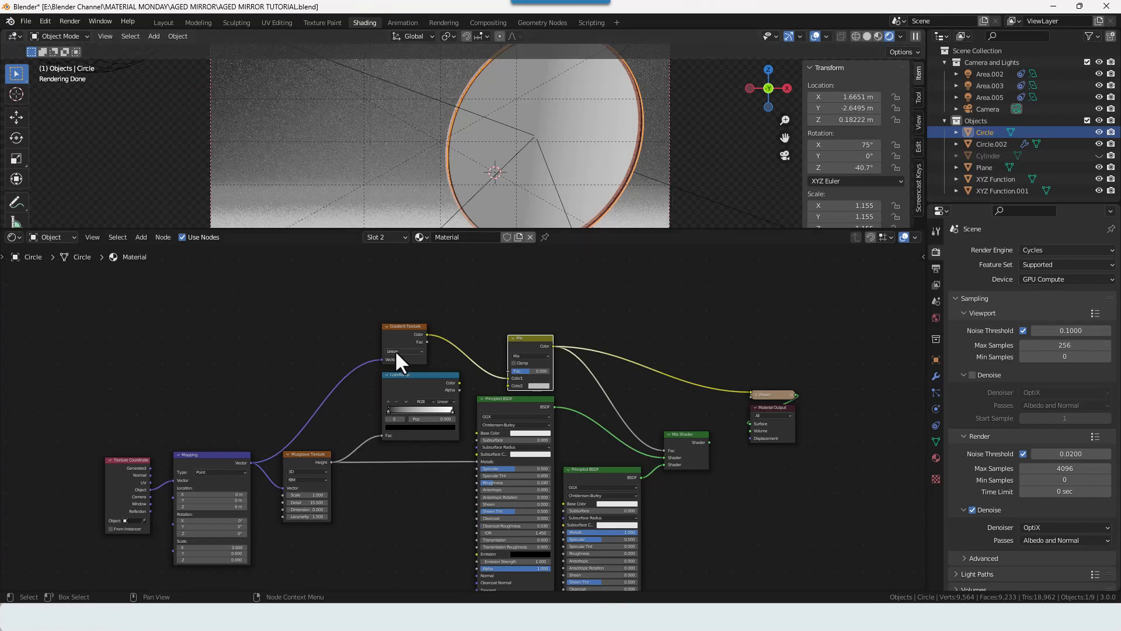
pyautogui.scroll(2, 393, 347)
pyautogui.click(381, 327)
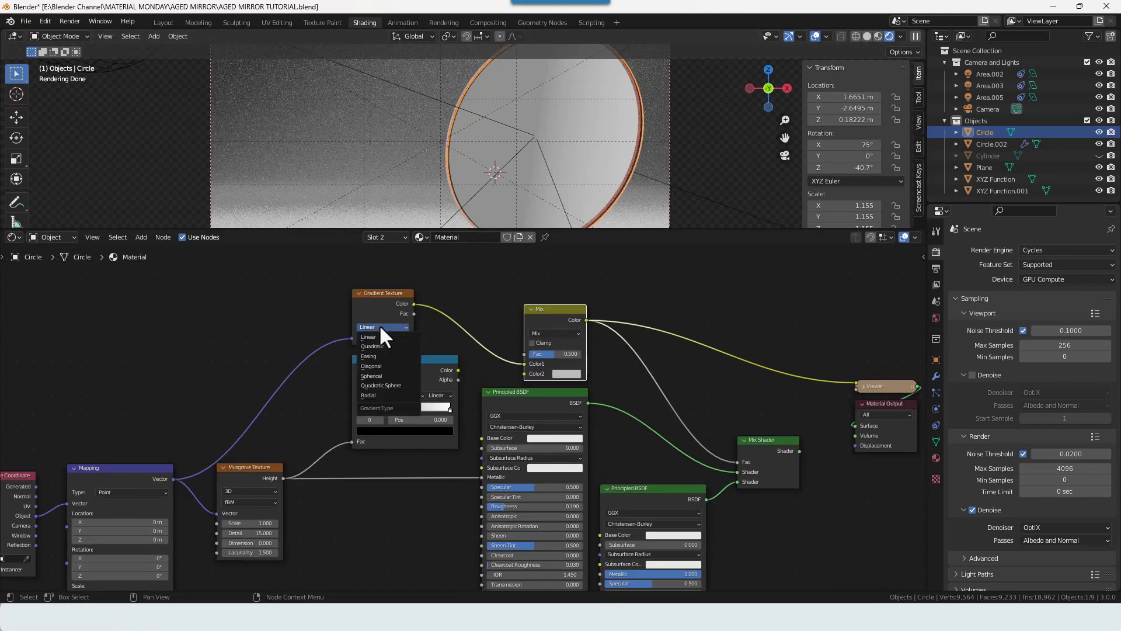
pyautogui.click(376, 376)
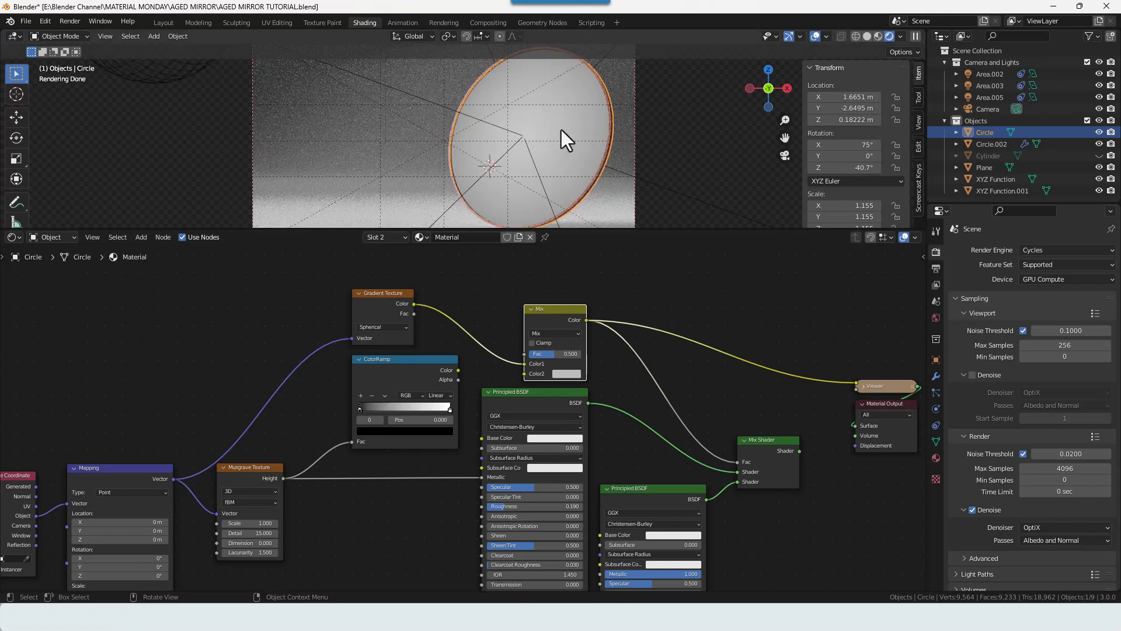
pyautogui.click(486, 310)
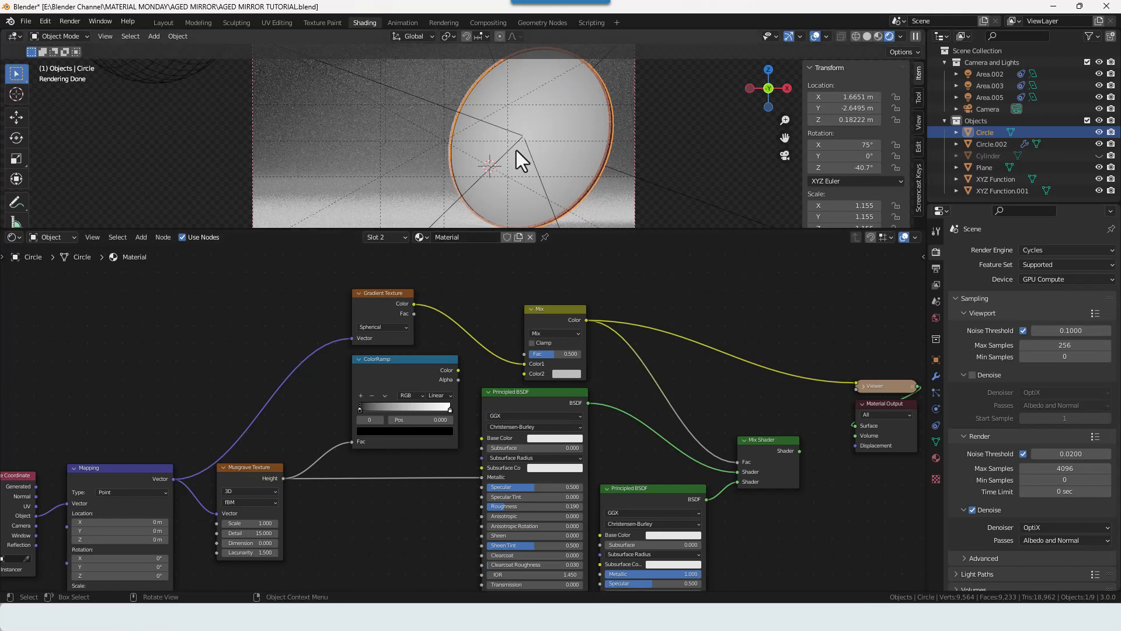
# Step: Insert a second ColorRamp between the Gradient Texture and the Mix node
pyautogui.hotkey('shift', 'a')
pyautogui.click(463, 275)
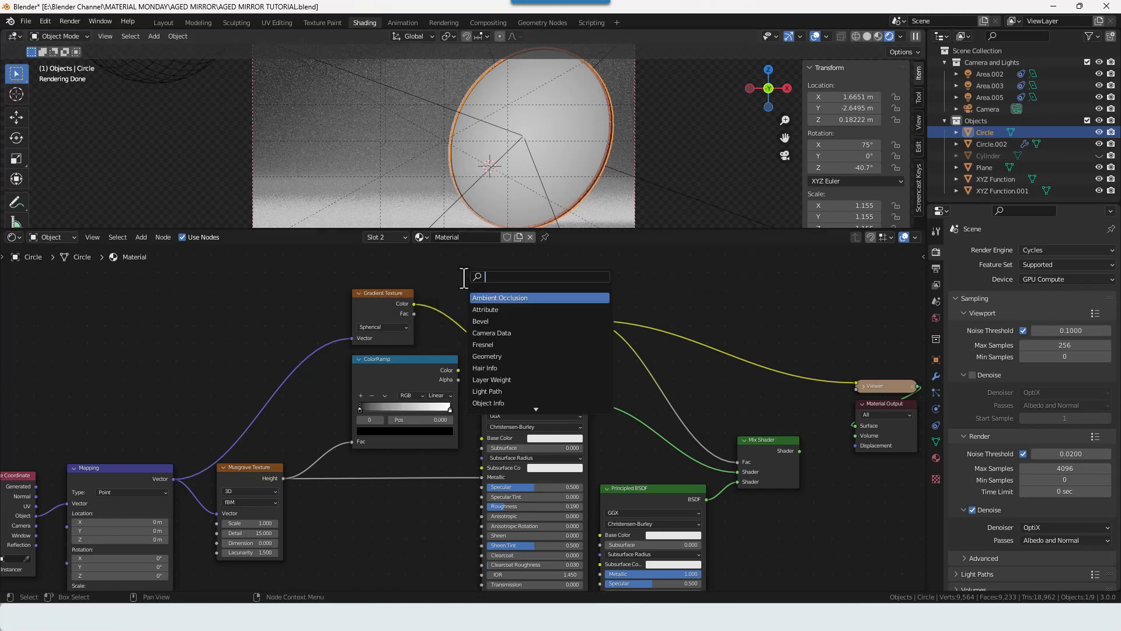
pyautogui.write('color ramp')
pyautogui.press('Return')
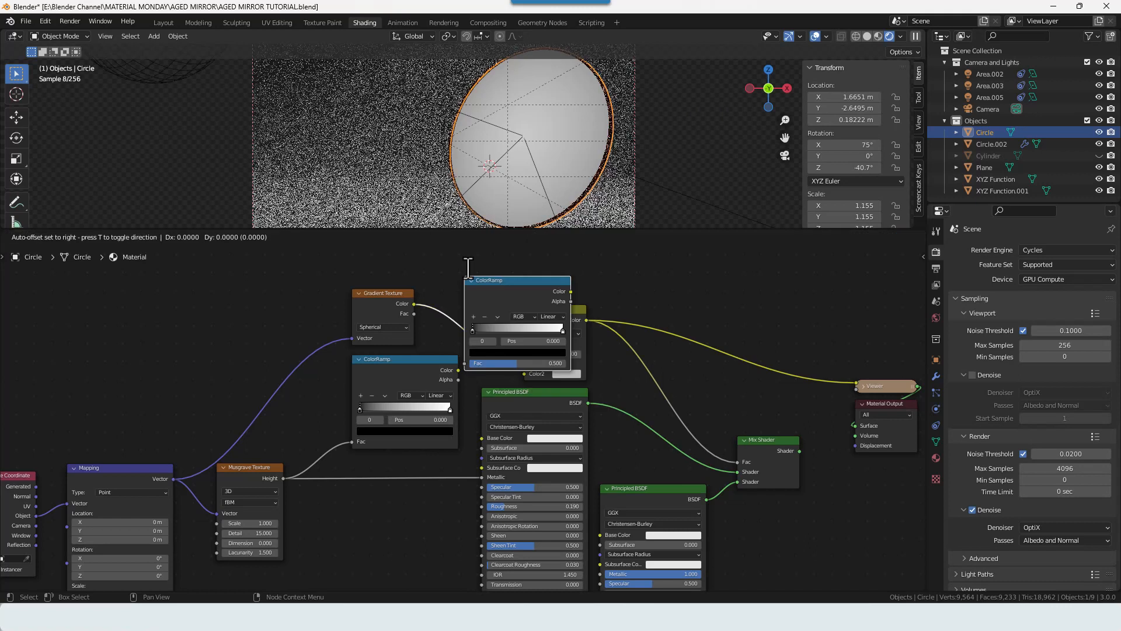
pyautogui.click(424, 244)
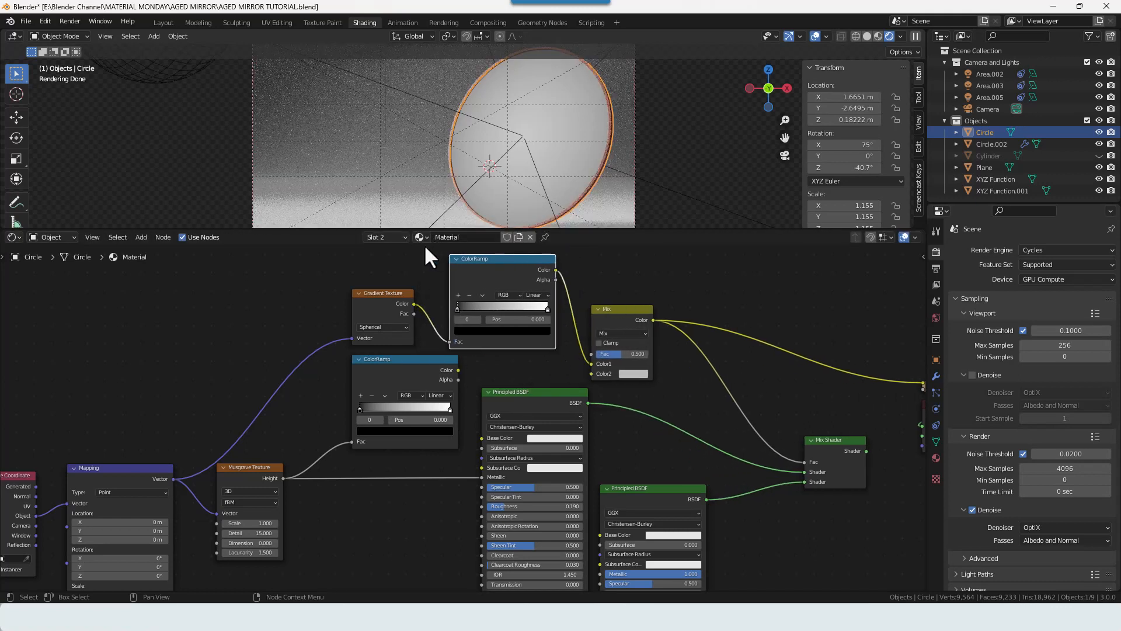
# Step: Set the Gradient Texture's ColorRamp interpolation to Ease and move its white stop to position 0.5
pyautogui.click(537, 295)
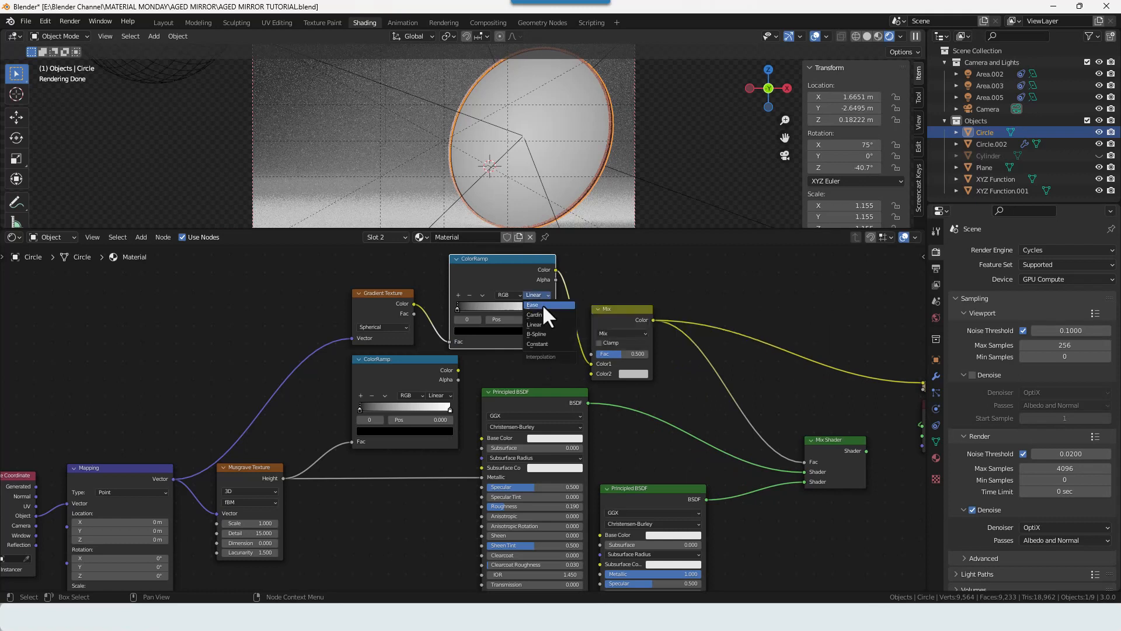
pyautogui.click(543, 306)
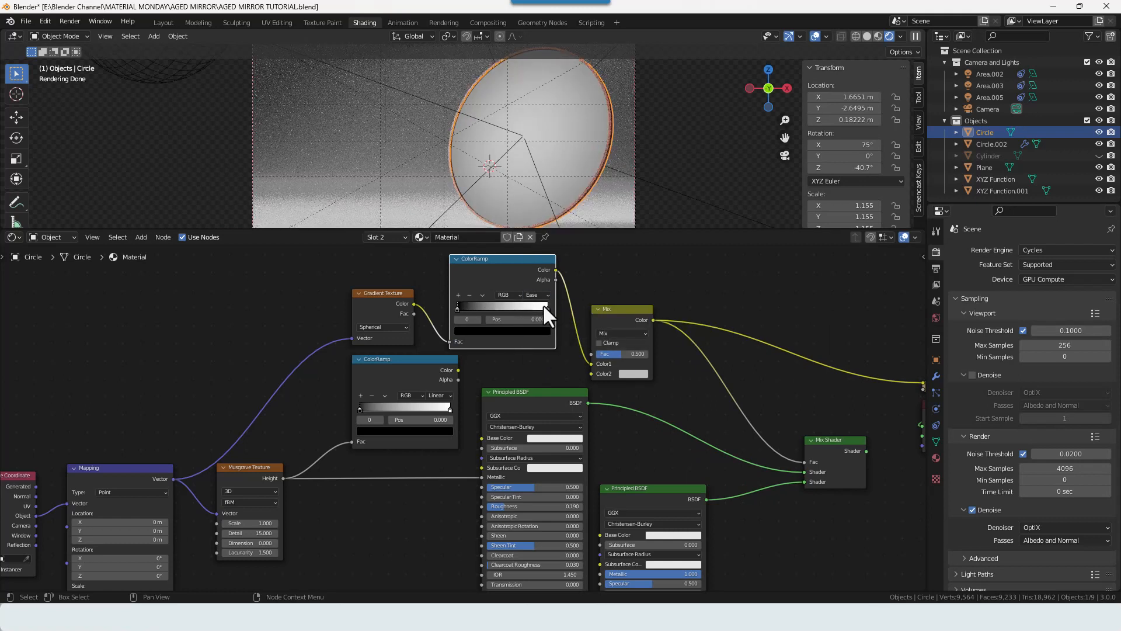
pyautogui.click(546, 308)
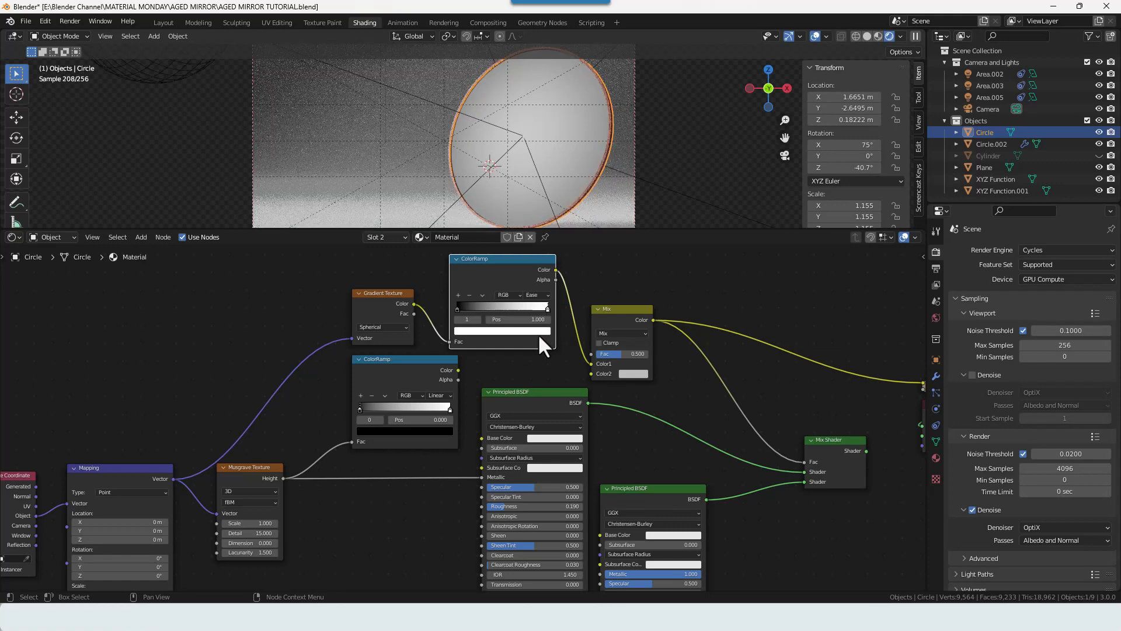
pyautogui.click(519, 319)
pyautogui.write('.5')
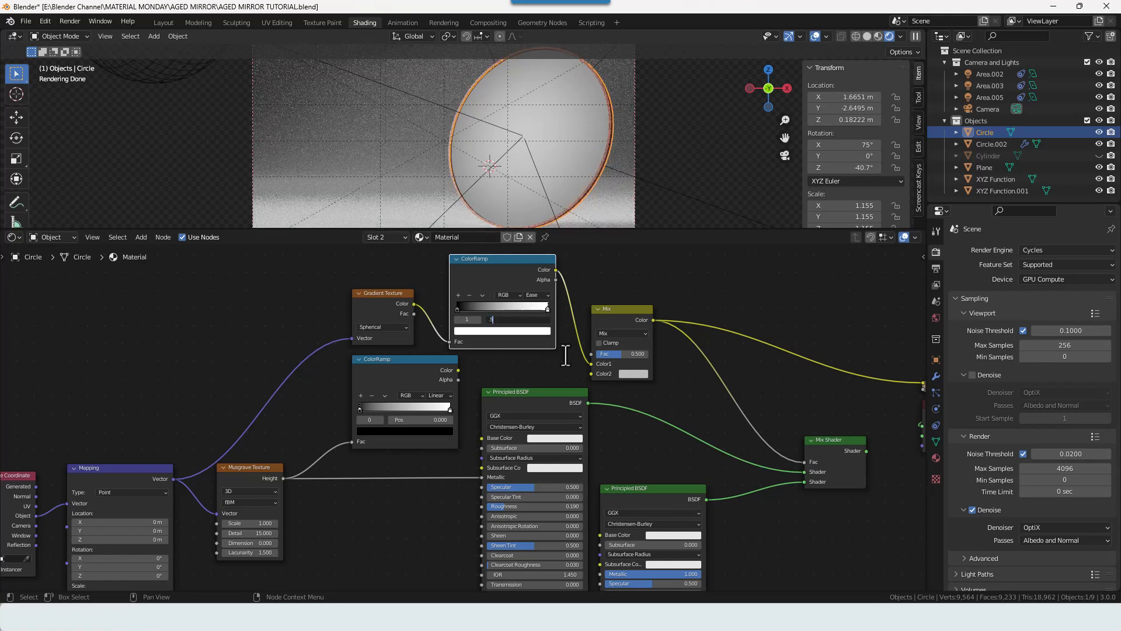
pyautogui.press('Return')
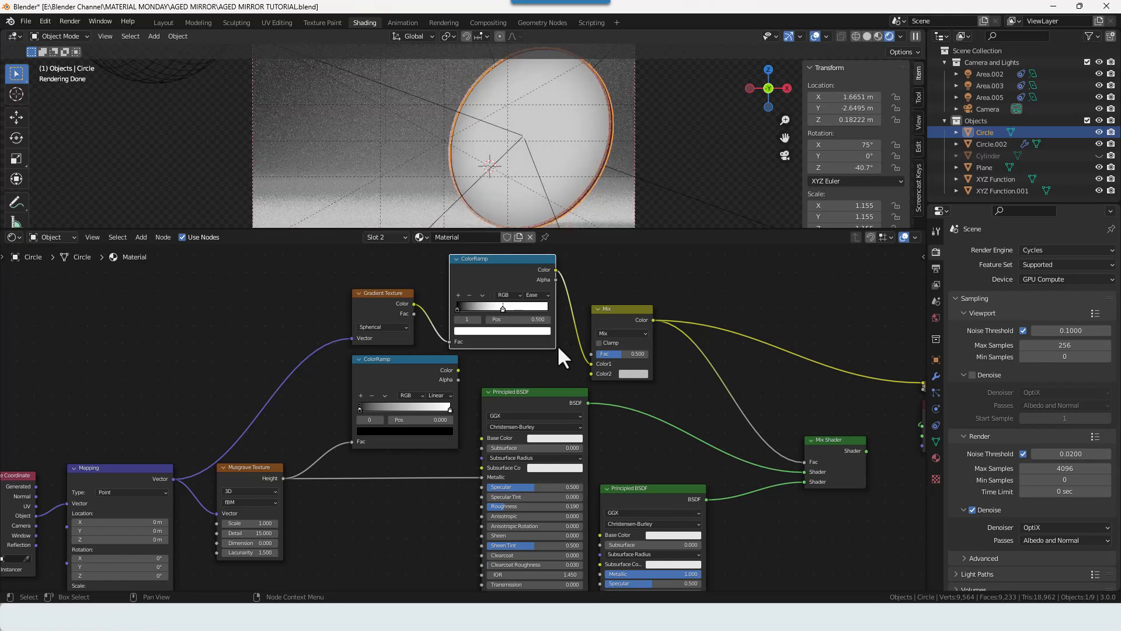
# Step: Switch the Mix node's blend mode to Darken and feed the Musgrave ColorRamp's Color into Color2
pyautogui.moveTo(561, 349); pyautogui.dragTo(485, 356, button='middle')
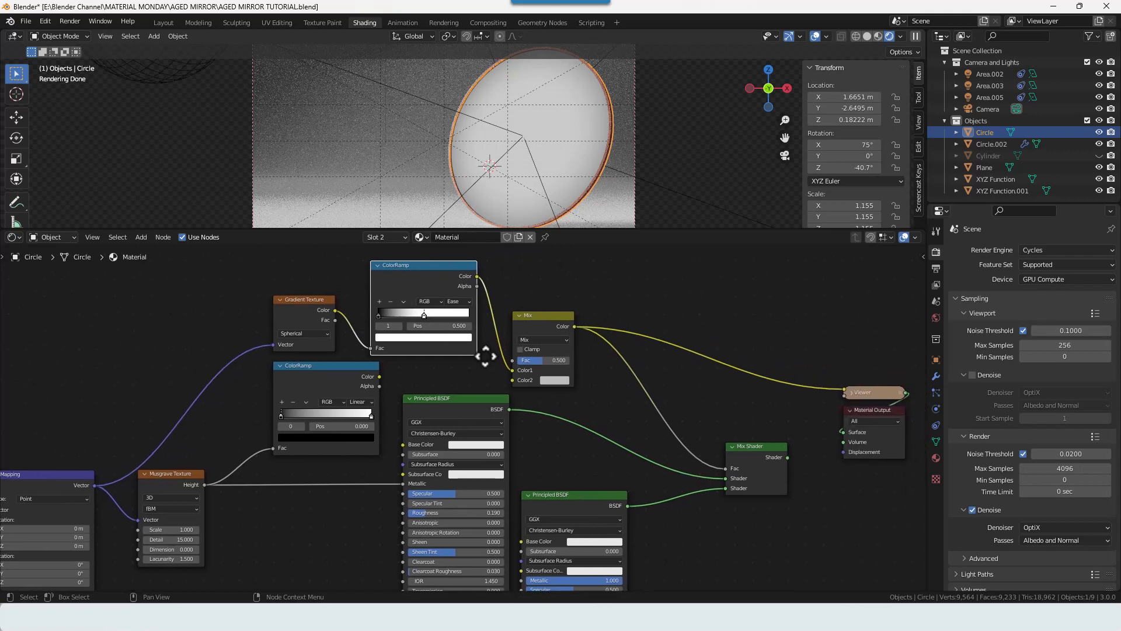
pyautogui.click(541, 340)
pyautogui.click(539, 362)
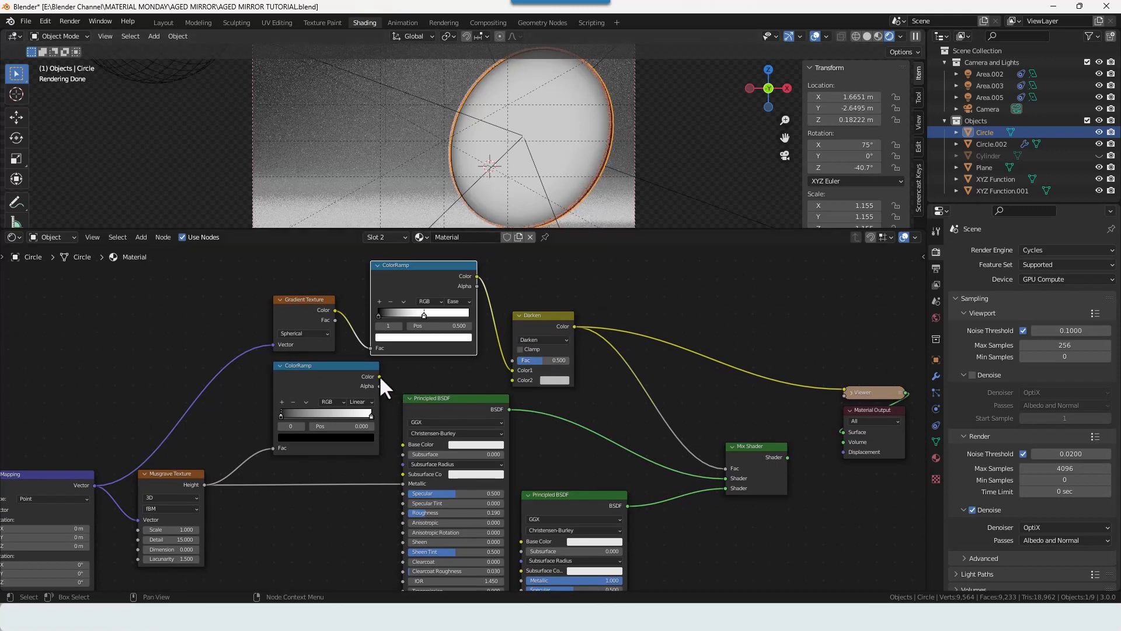
pyautogui.moveTo(379, 377); pyautogui.dragTo(398, 373)
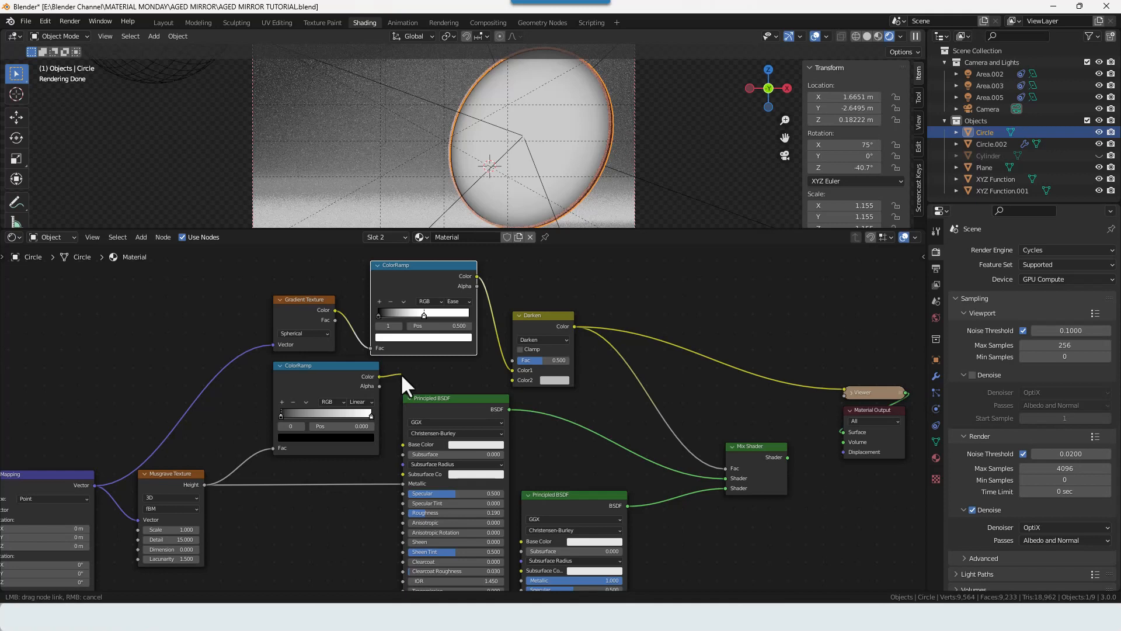
pyautogui.moveTo(401, 377); pyautogui.dragTo(513, 380)
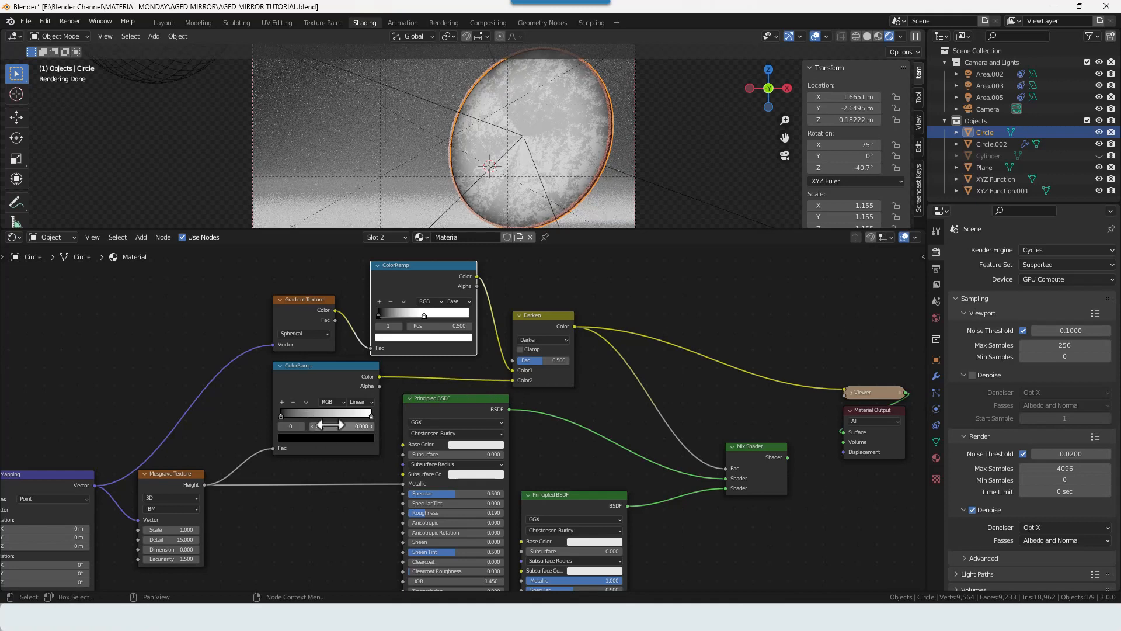
# Step: Set the Musgrave ColorRamp's interpolation to Constant and move its white stop to position 0.09
pyautogui.click(359, 402)
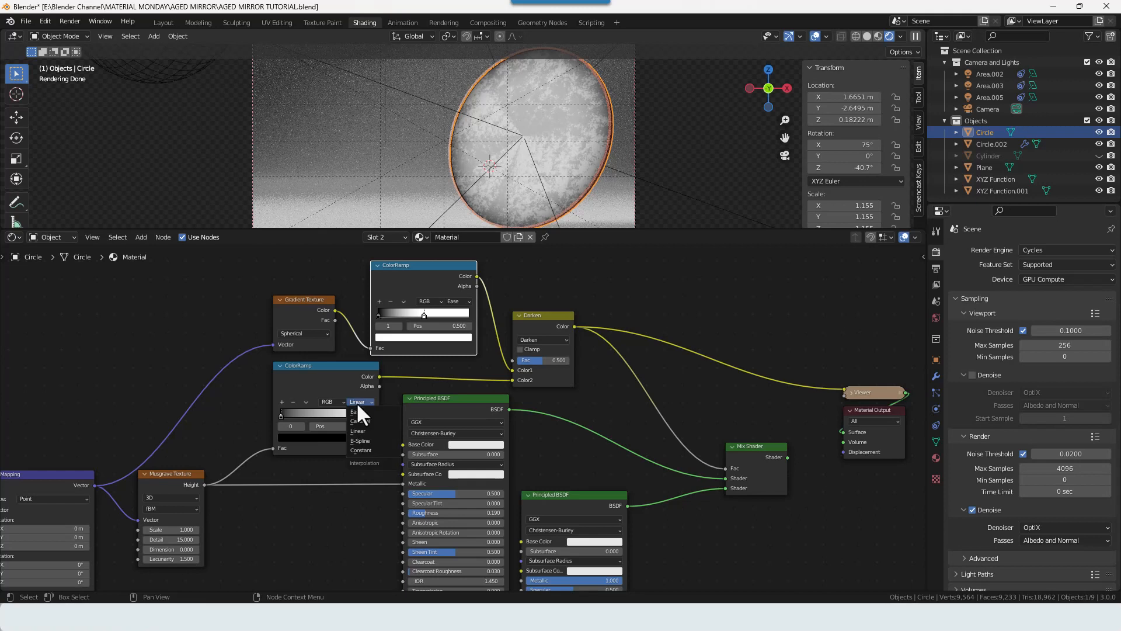
pyautogui.click(363, 450)
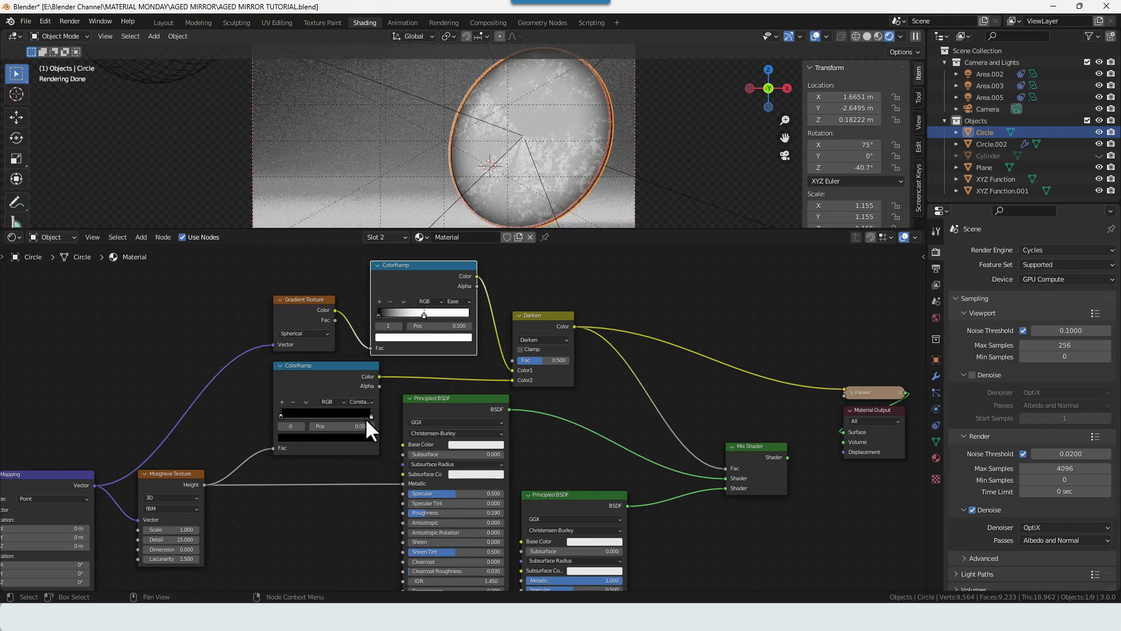
pyautogui.click(371, 416)
pyautogui.click(365, 427)
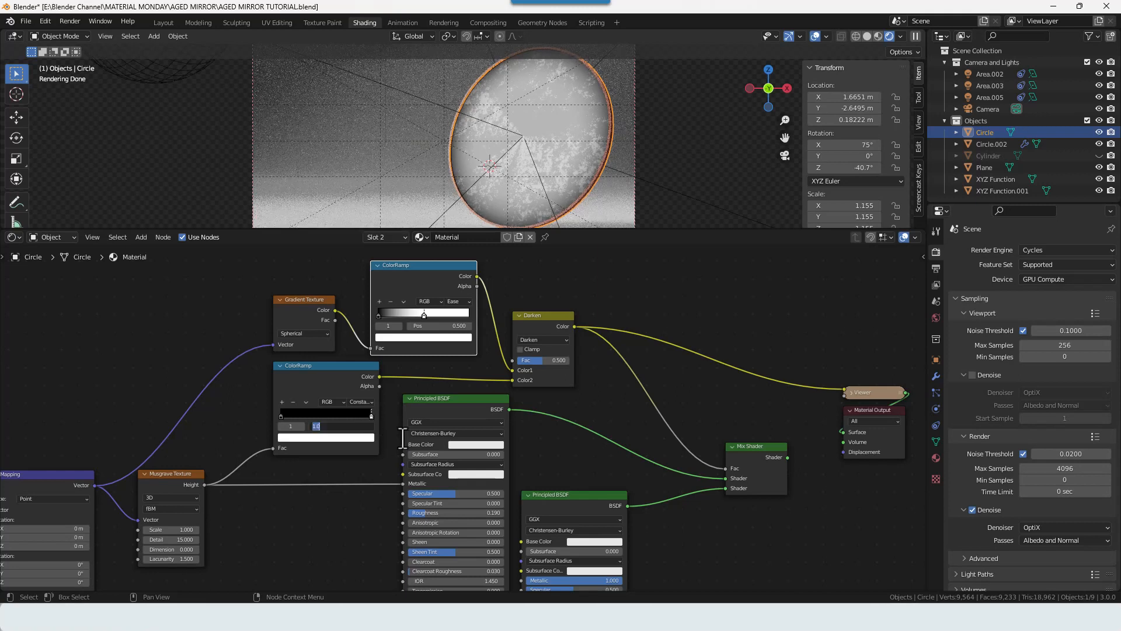
pyautogui.write('.09')
pyautogui.press('Return')
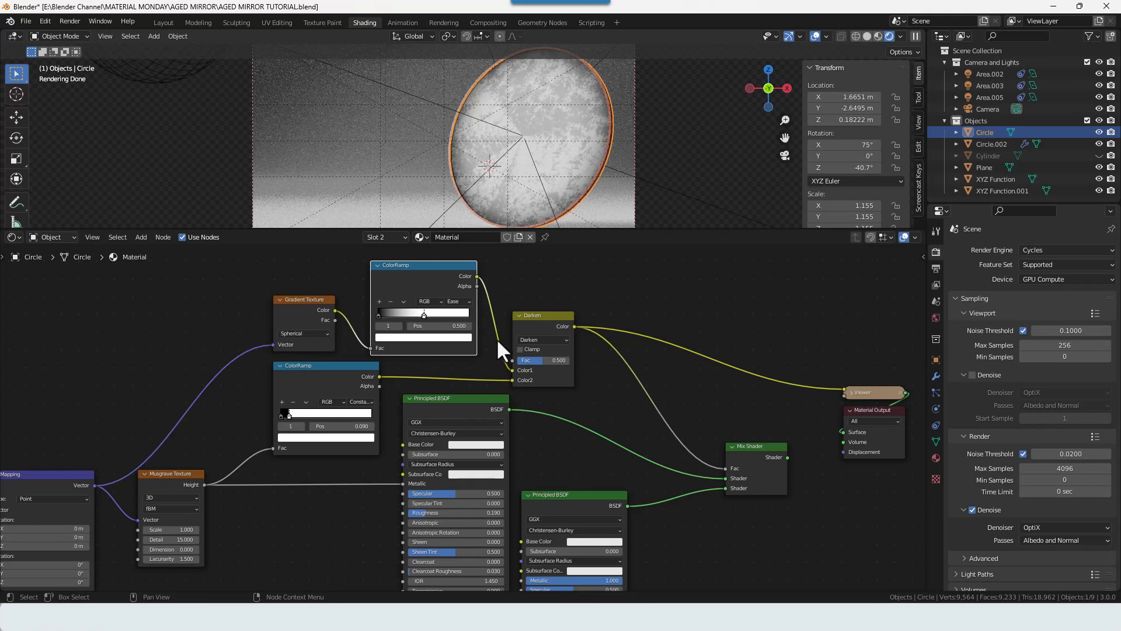
# Step: Set the Darken mix node's factor to 0.475 and change its blend mode to Color Burn
pyautogui.keyDown('ctrl'); pyautogui.keyDown('shift'); pyautogui.click(534, 327); pyautogui.keyUp('shift'); pyautogui.keyUp('ctrl')
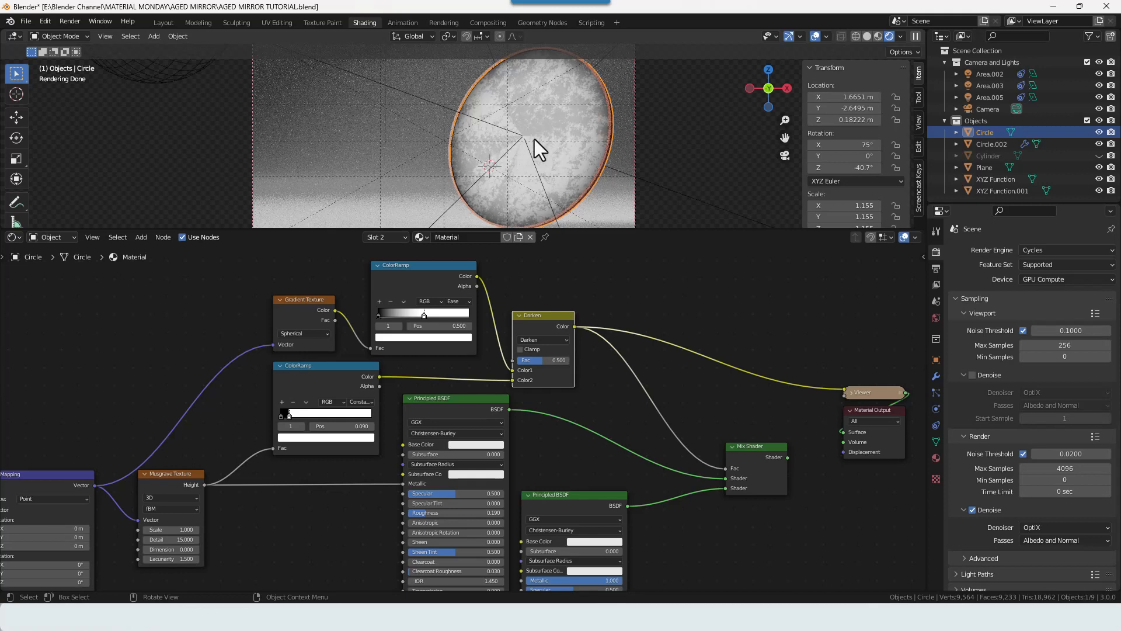
pyautogui.click(545, 362)
pyautogui.write('.475')
pyautogui.press('Return')
pyautogui.click(559, 339)
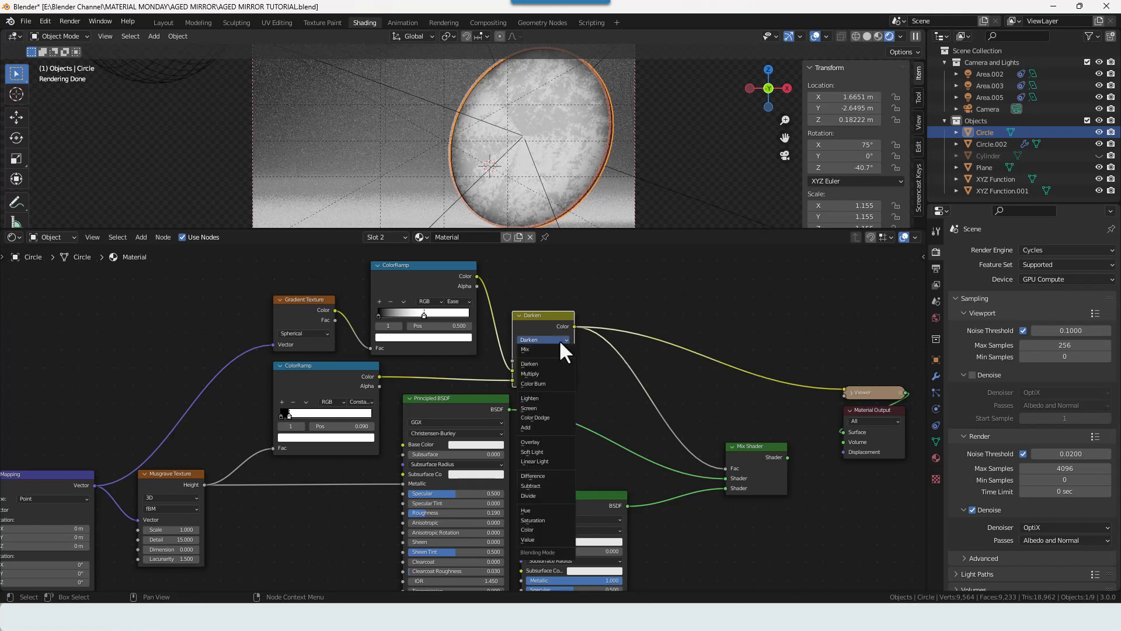
pyautogui.click(542, 383)
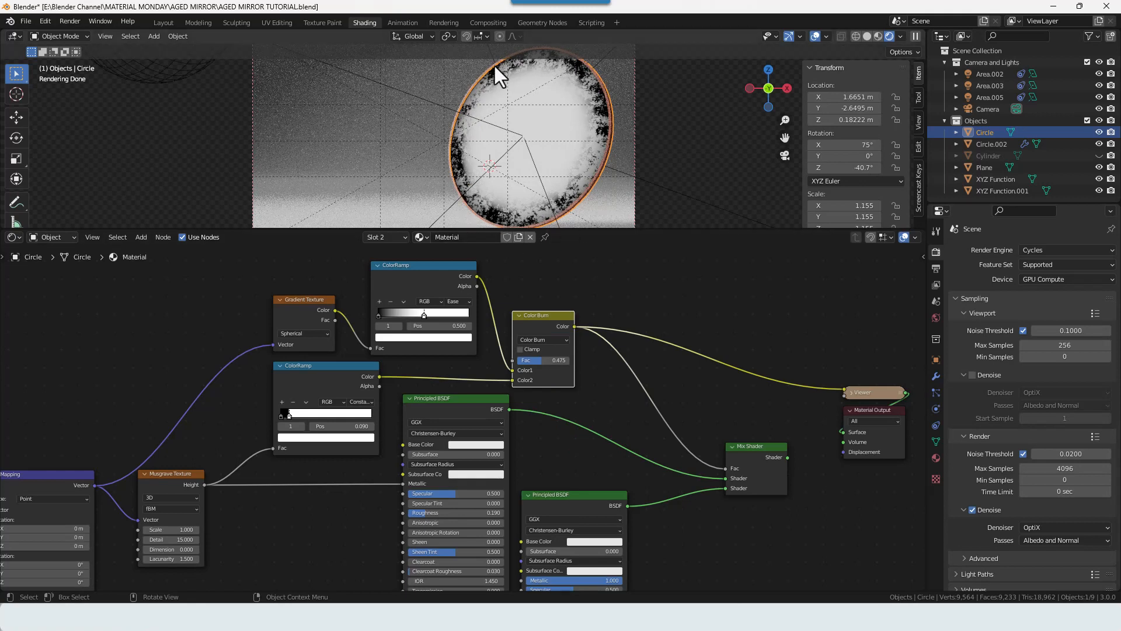
# Step: Preview the Mix Shader on the mirror and darken the Base Color of the Musgrave-driven Principled BSDF to near black
pyautogui.keyDown('ctrl'); pyautogui.keyDown('shift'); pyautogui.click(750, 461); pyautogui.keyUp('shift'); pyautogui.keyUp('ctrl')
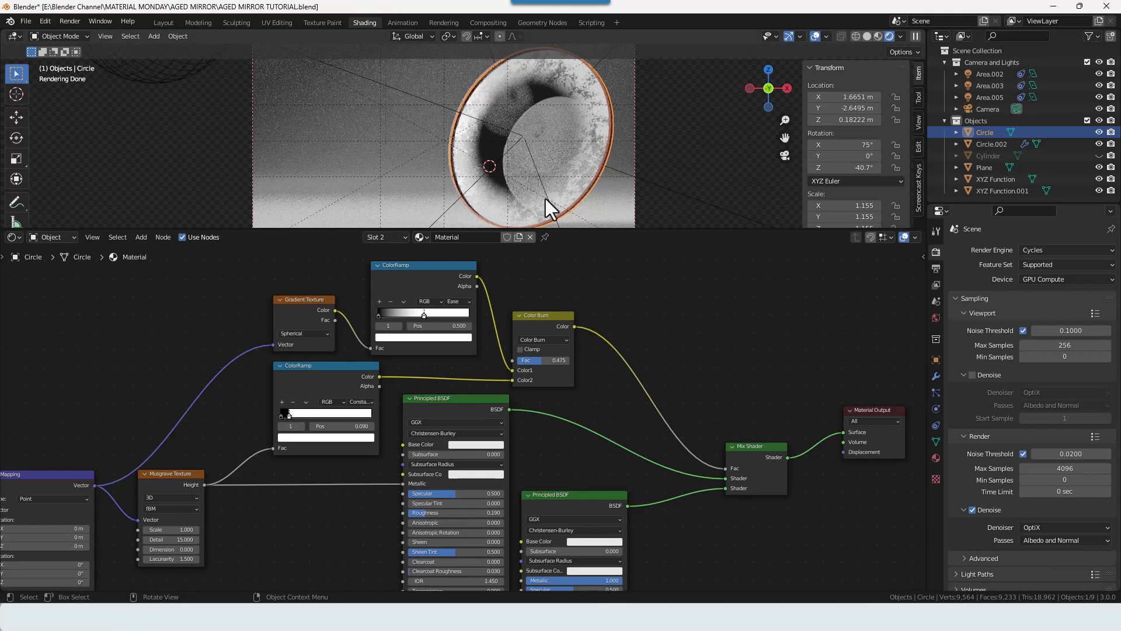
pyautogui.moveTo(534, 448); pyautogui.dragTo(618, 385, button='middle')
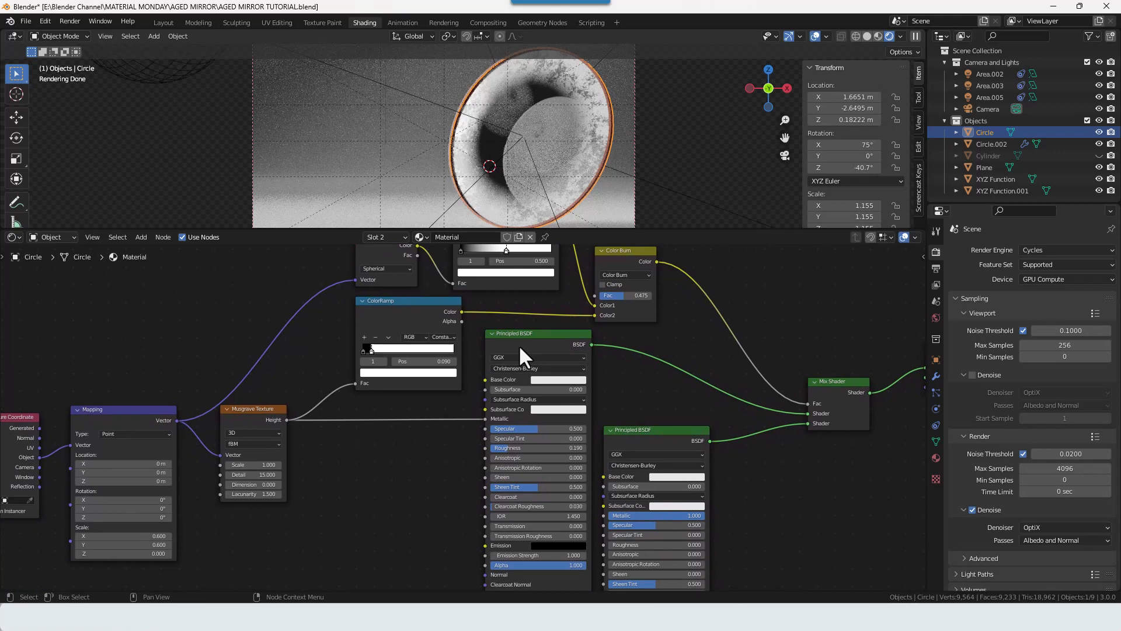
pyautogui.click(545, 379)
pyautogui.moveTo(580, 357); pyautogui.dragTo(538, 357)
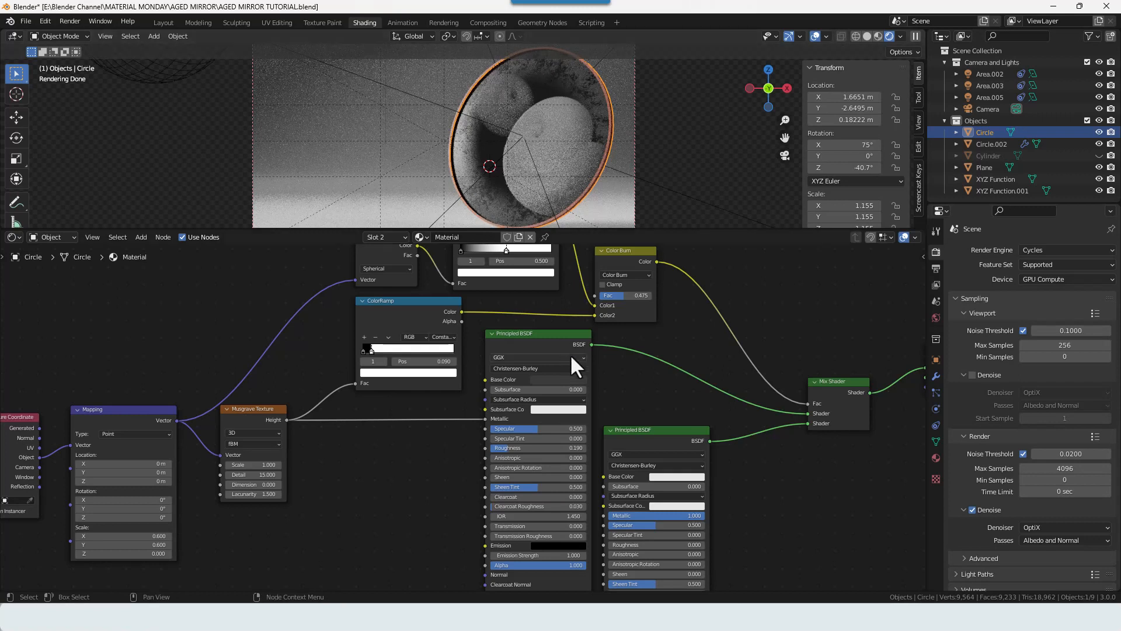
pyautogui.click(545, 379)
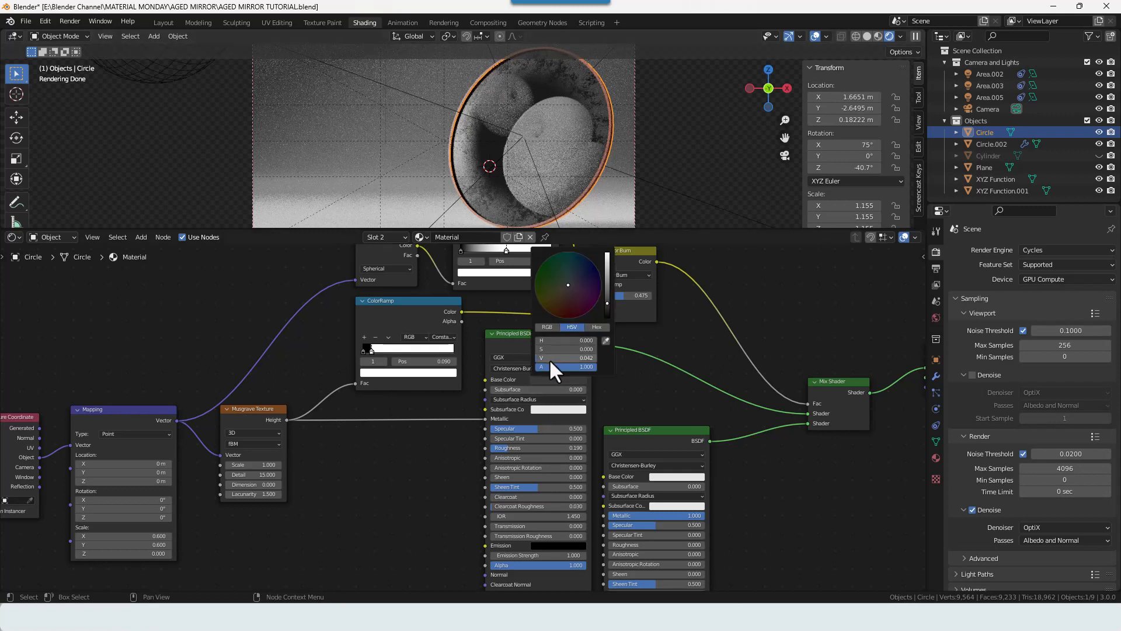
pyautogui.moveTo(548, 357); pyautogui.dragTo(597, 357)
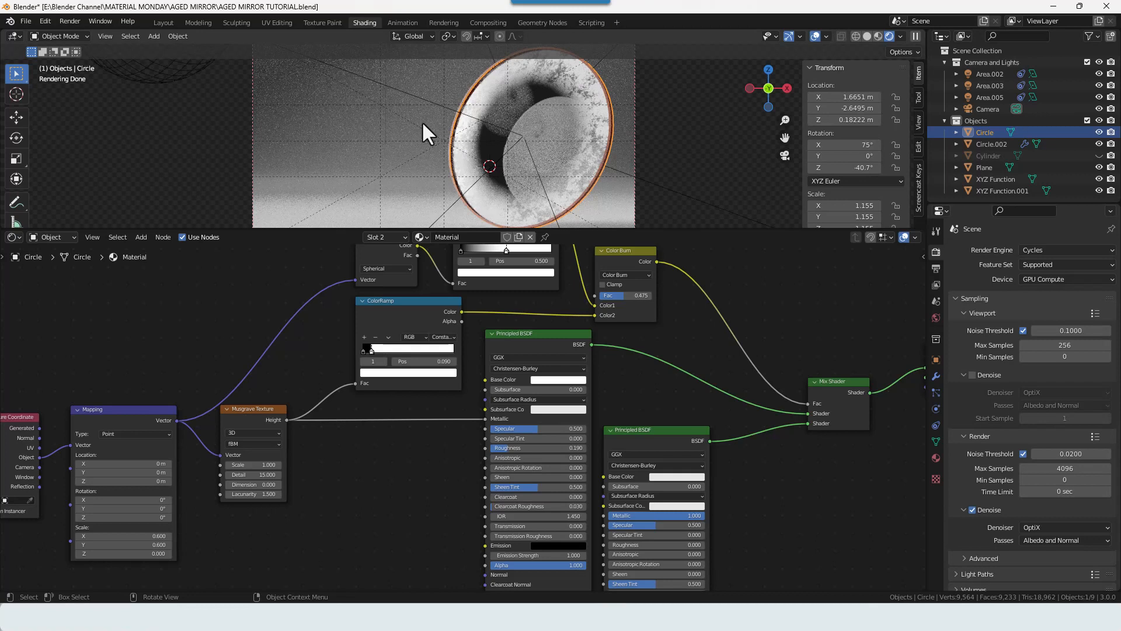
pyautogui.click(559, 380)
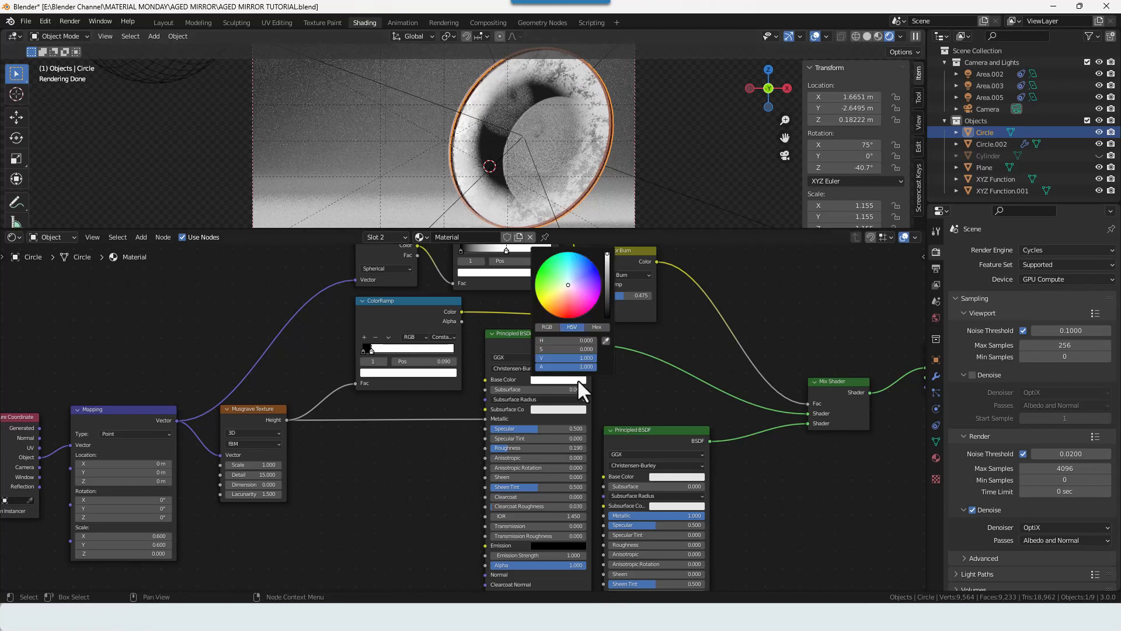
pyautogui.moveTo(590, 357); pyautogui.dragTo(552, 353)
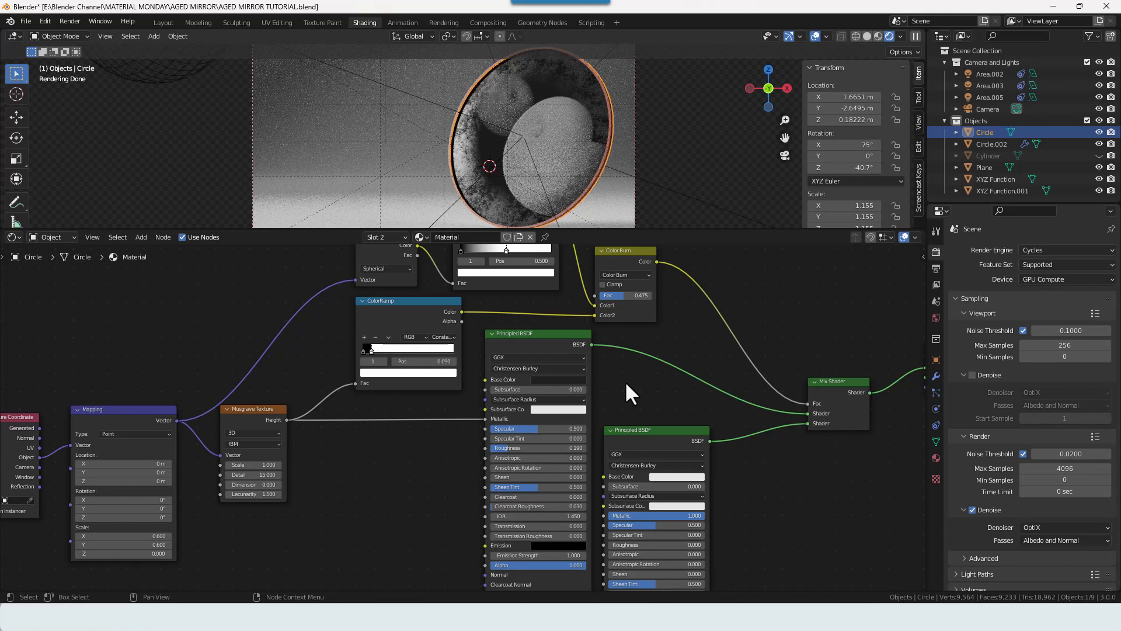
# Step: Fit the whole node tree in view and enlarge the 3D viewport to show the full camera frame
pyautogui.scroll(-3, 624, 381)
pyautogui.moveTo(634, 353); pyautogui.dragTo(622, 349, button='middle')
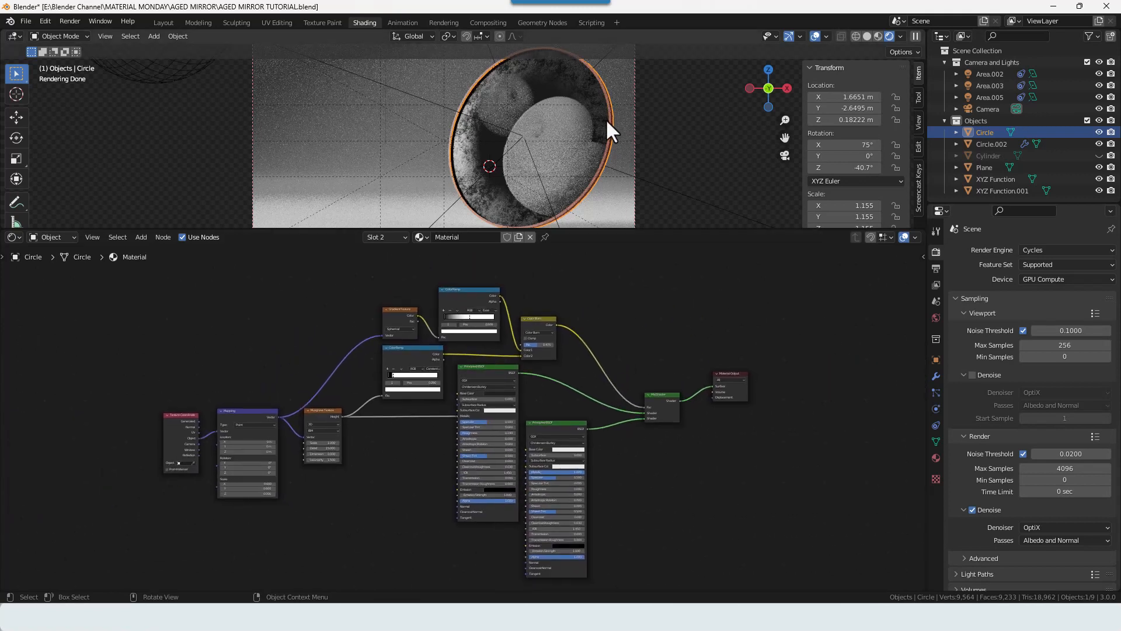
pyautogui.scroll(1, 605, 118)
pyautogui.moveTo(619, 229); pyautogui.dragTo(619, 341)
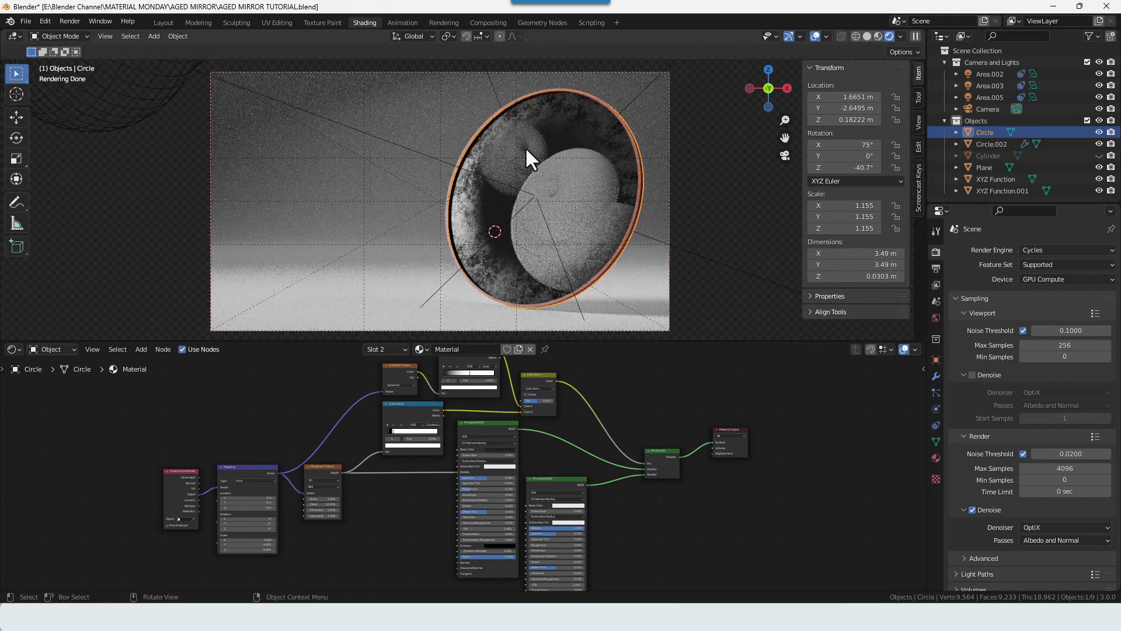
# Step: Give the XYZ Function object a new material with a pink-magenta Base Color
pyautogui.scroll(-2, 549, 206)
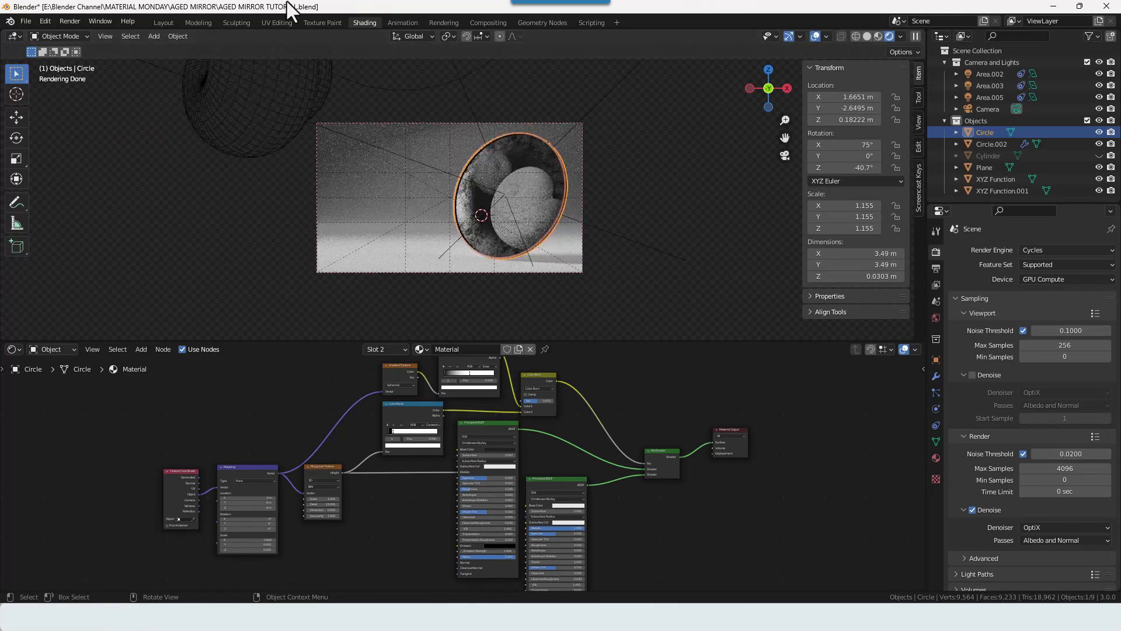
pyautogui.click(271, 88)
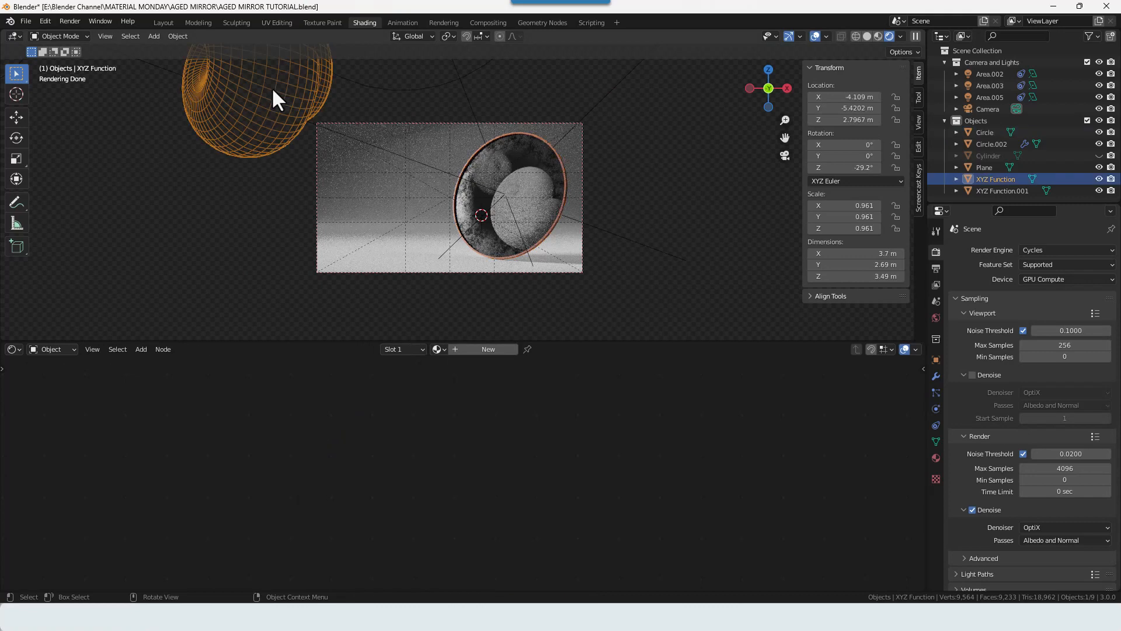
pyautogui.click(467, 348)
pyautogui.click(500, 449)
pyautogui.click(516, 406)
pyautogui.click(513, 399)
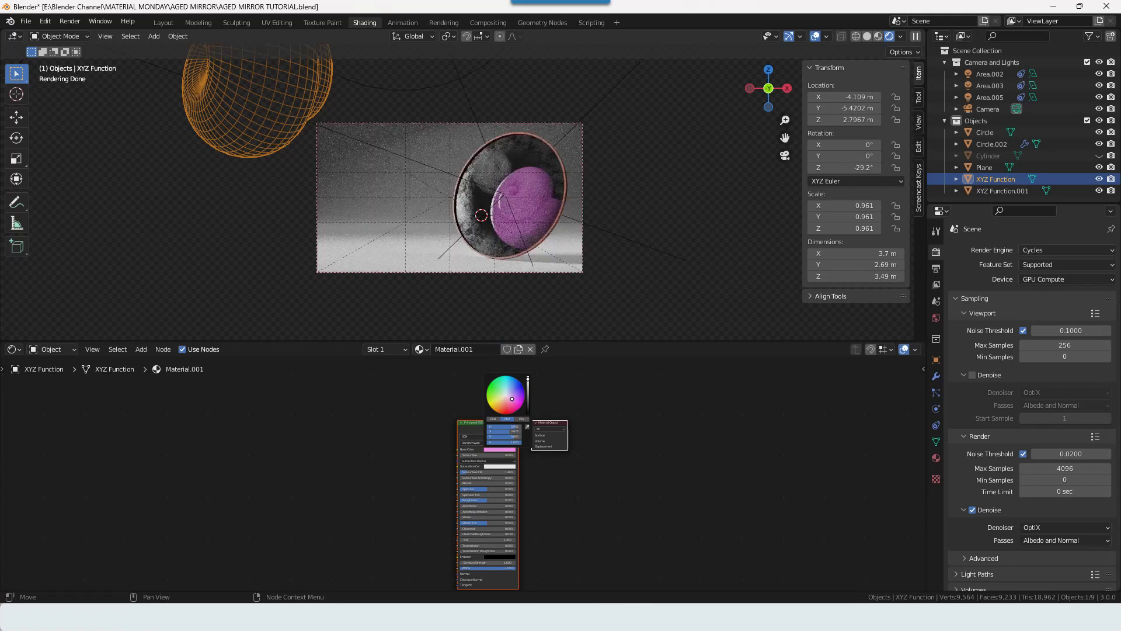
# Step: Give the XYZ Function.001 object a new material with a pale cyan Base Color
pyautogui.click(1014, 187)
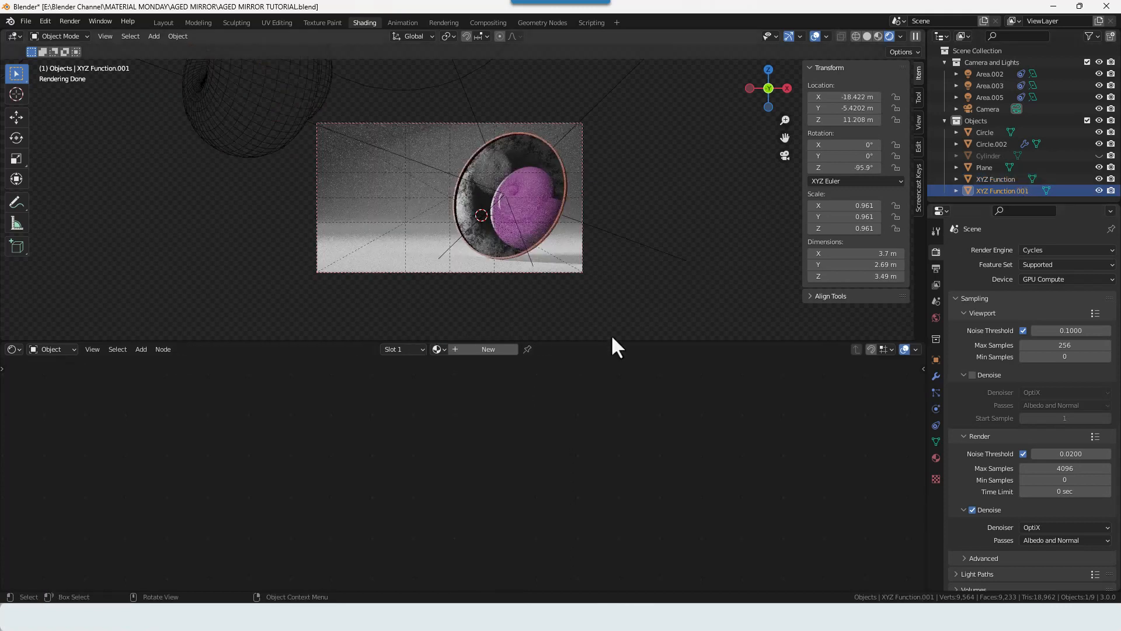
pyautogui.click(501, 352)
pyautogui.click(494, 448)
pyautogui.moveTo(501, 394); pyautogui.dragTo(506, 385)
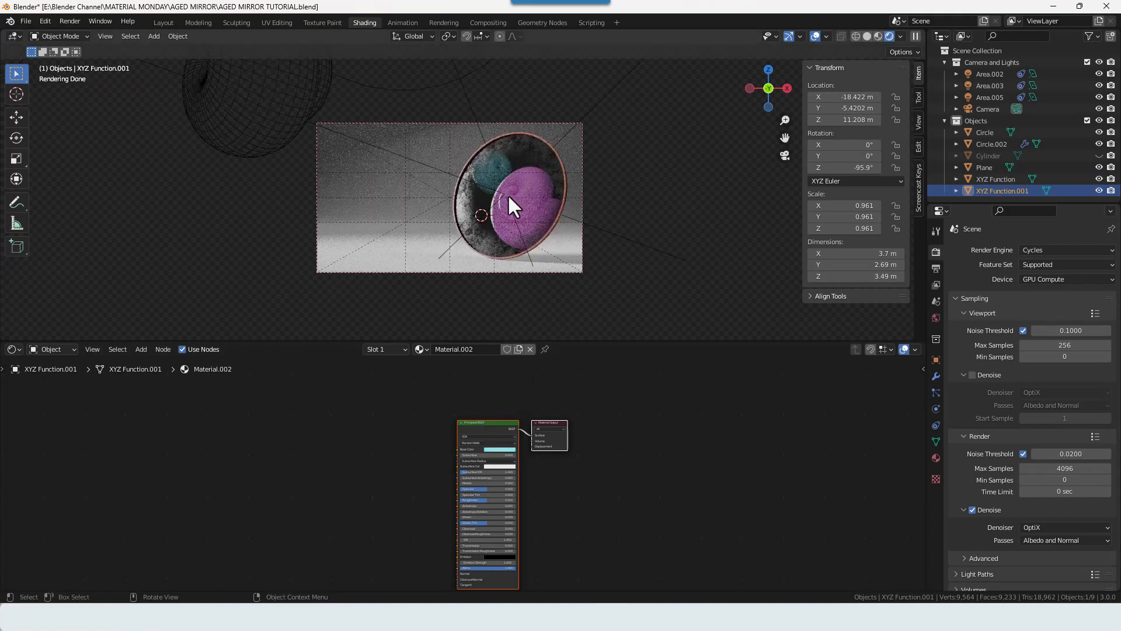
# Step: Select the mirror's Circle object and lower the Color Burn node's Fac to 0.208
pyautogui.scroll(5, 507, 209)
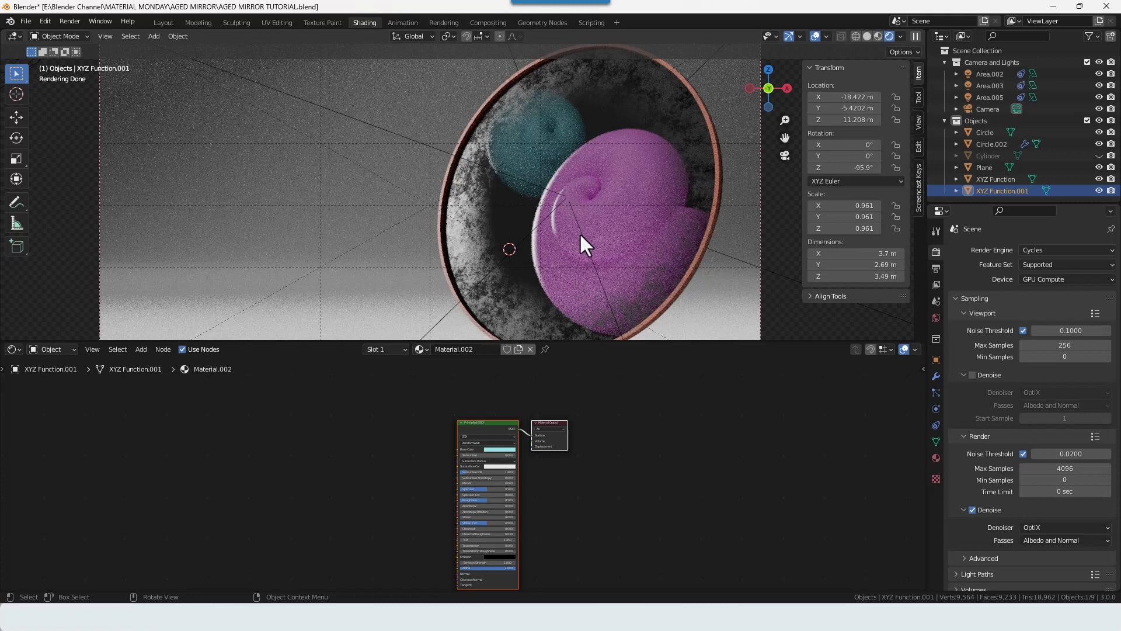
pyautogui.click(602, 321)
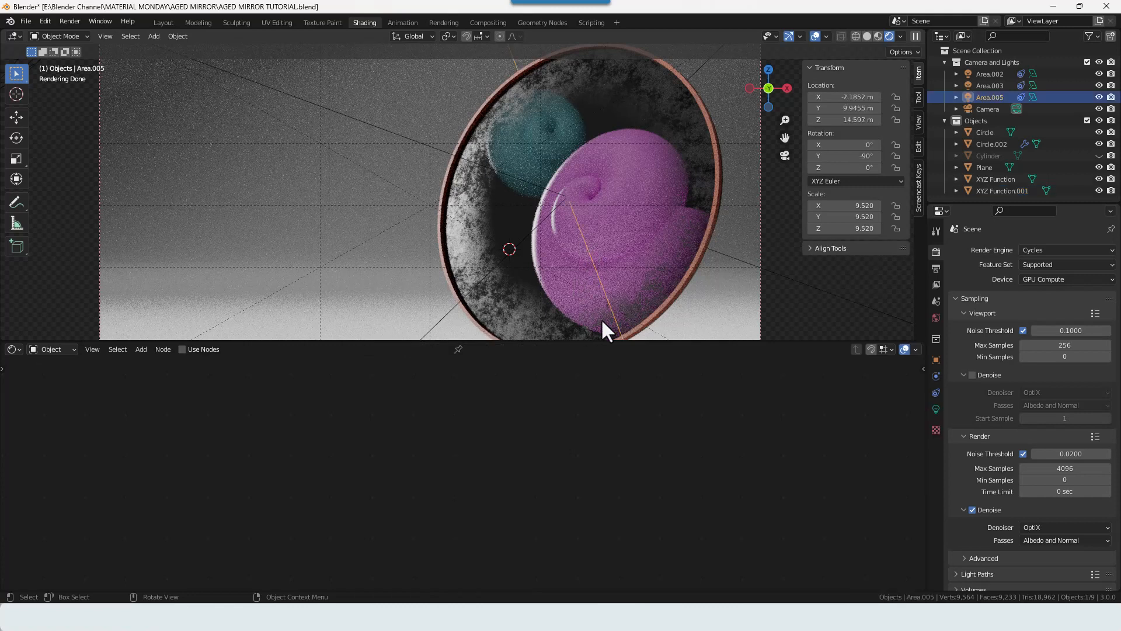
pyautogui.click(995, 131)
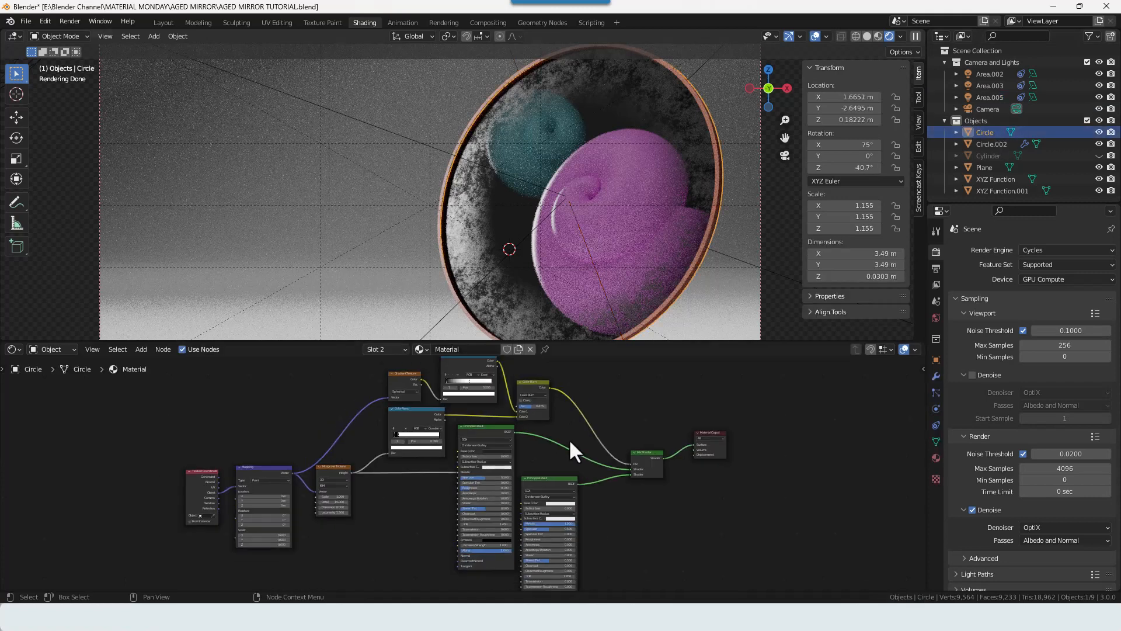
pyautogui.scroll(4, 569, 441)
pyautogui.scroll(1, 566, 443)
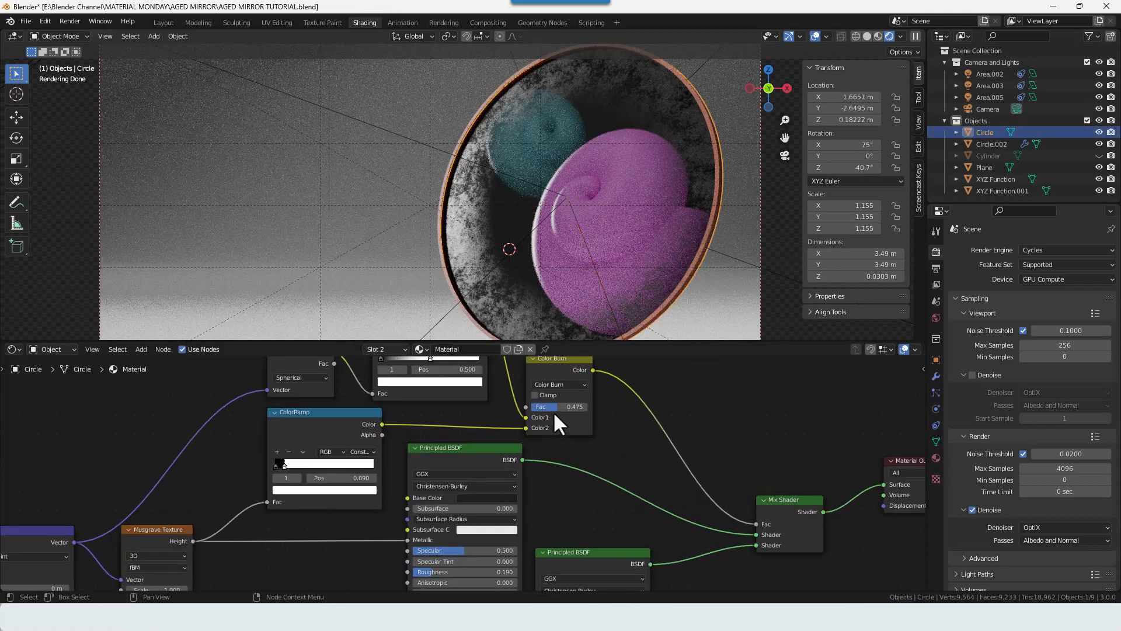
pyautogui.moveTo(571, 423); pyautogui.dragTo(586, 457, button='middle')
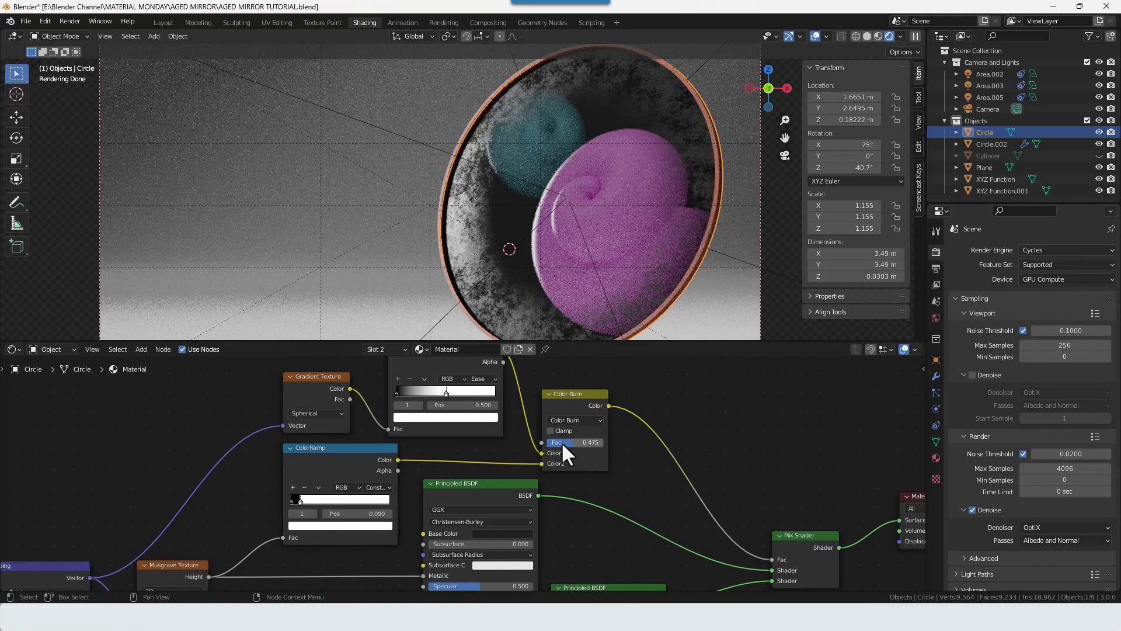
pyautogui.moveTo(560, 443)
pyautogui.mouseDown()
pyautogui.moveTo(592, 443)
pyautogui.moveTo(566, 443)
pyautogui.mouseUp()
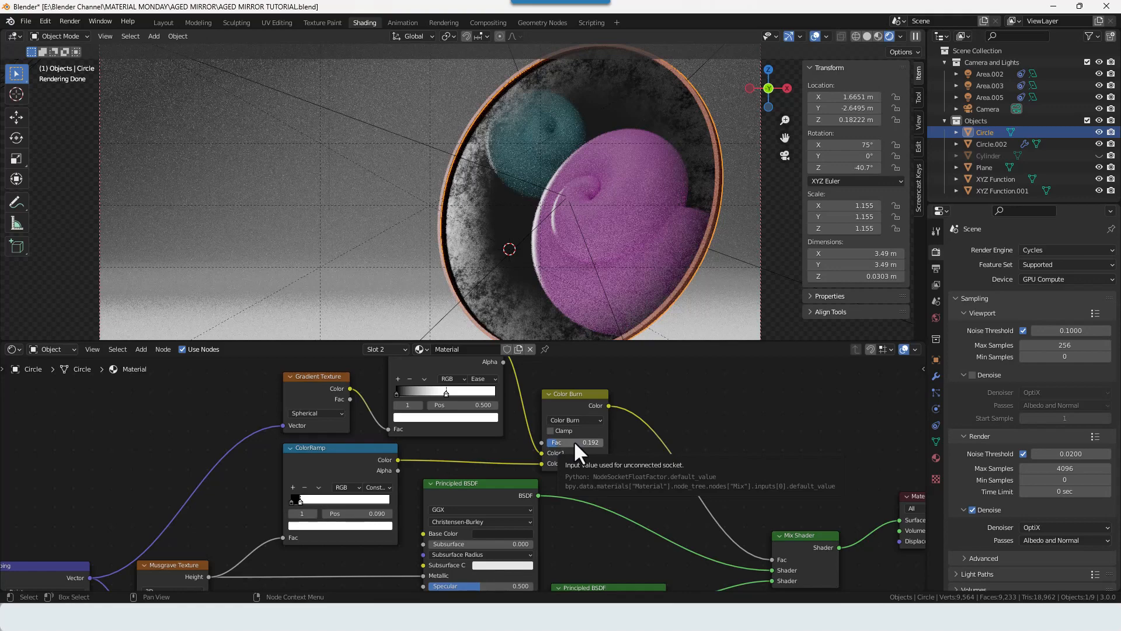
pyautogui.moveTo(573, 440)
pyautogui.mouseDown()
pyautogui.moveTo(594, 440)
pyautogui.moveTo(574, 440)
pyautogui.mouseUp()
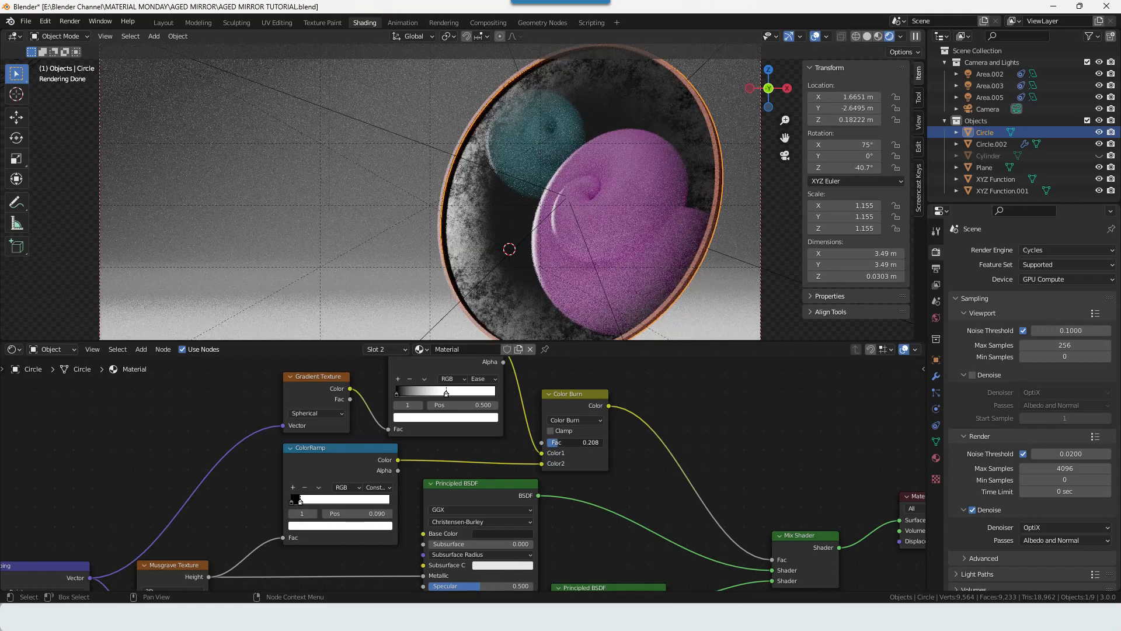
# Step: Try the gradient ColorRamp's white stop at 0.350 and the Musgrave ColorRamp's white stop at 0.550
pyautogui.moveTo(447, 394)
pyautogui.mouseDown()
pyautogui.moveTo(430, 395)
pyautogui.moveTo(468, 395)
pyautogui.moveTo(431, 397)
pyautogui.mouseUp()
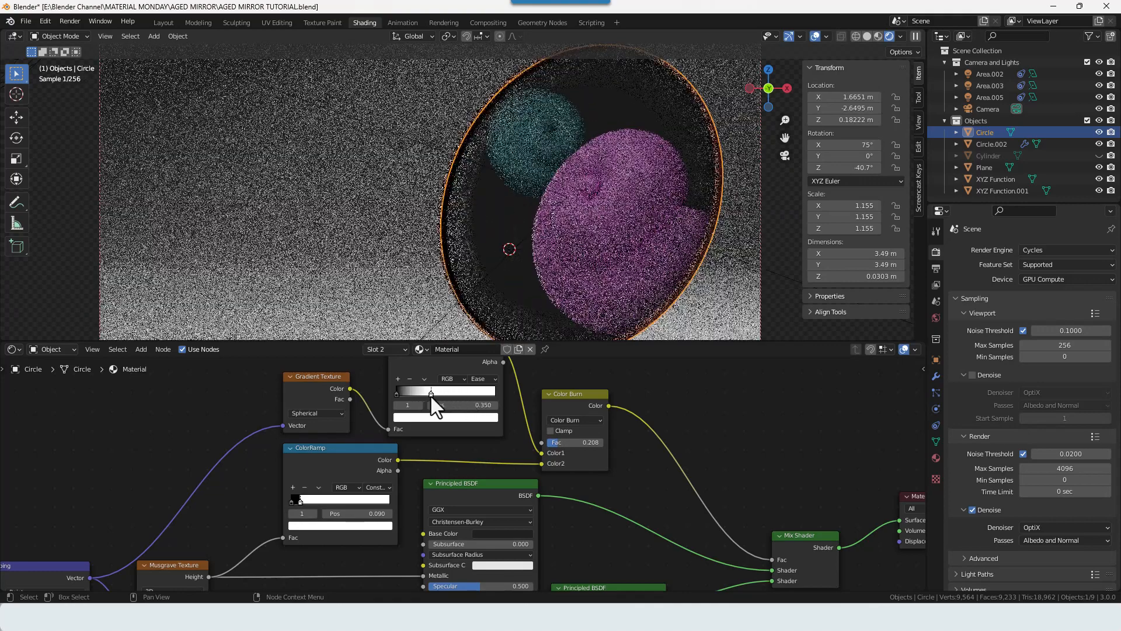
pyautogui.moveTo(316, 477); pyautogui.dragTo(318, 455, button='middle')
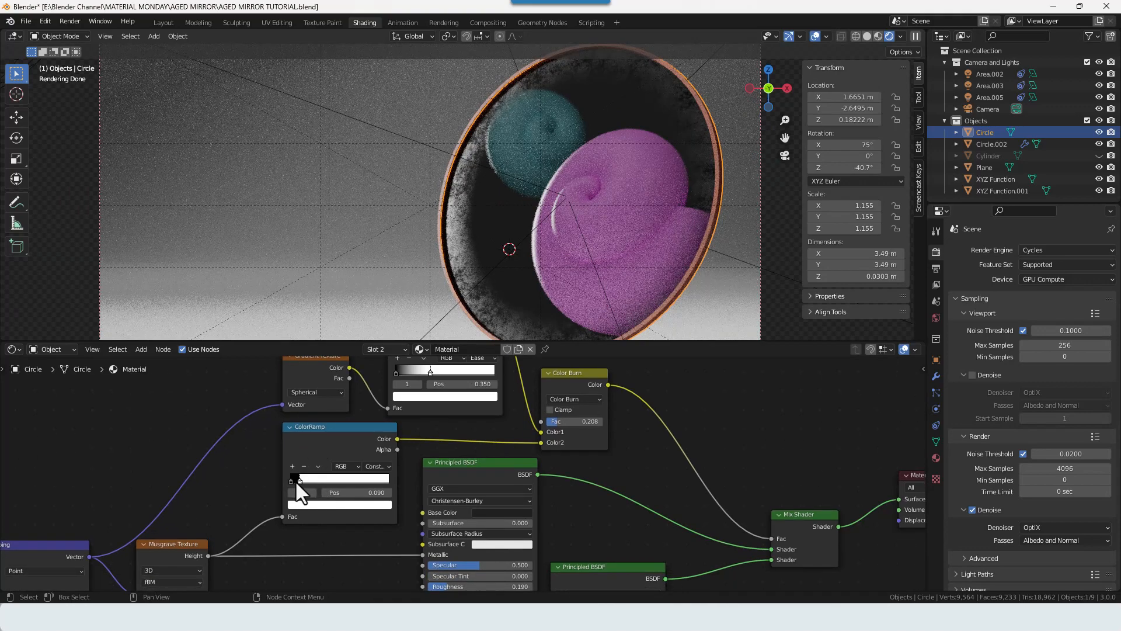
pyautogui.moveTo(296, 481); pyautogui.dragTo(323, 483)
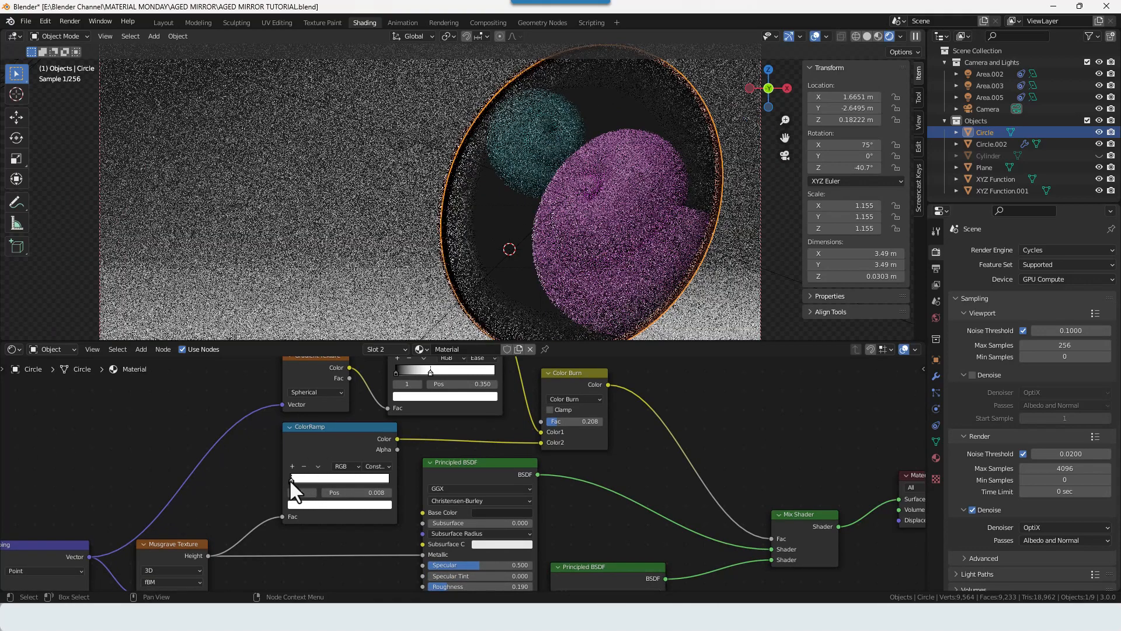
pyautogui.moveTo(386, 482); pyautogui.dragTo(358, 486)
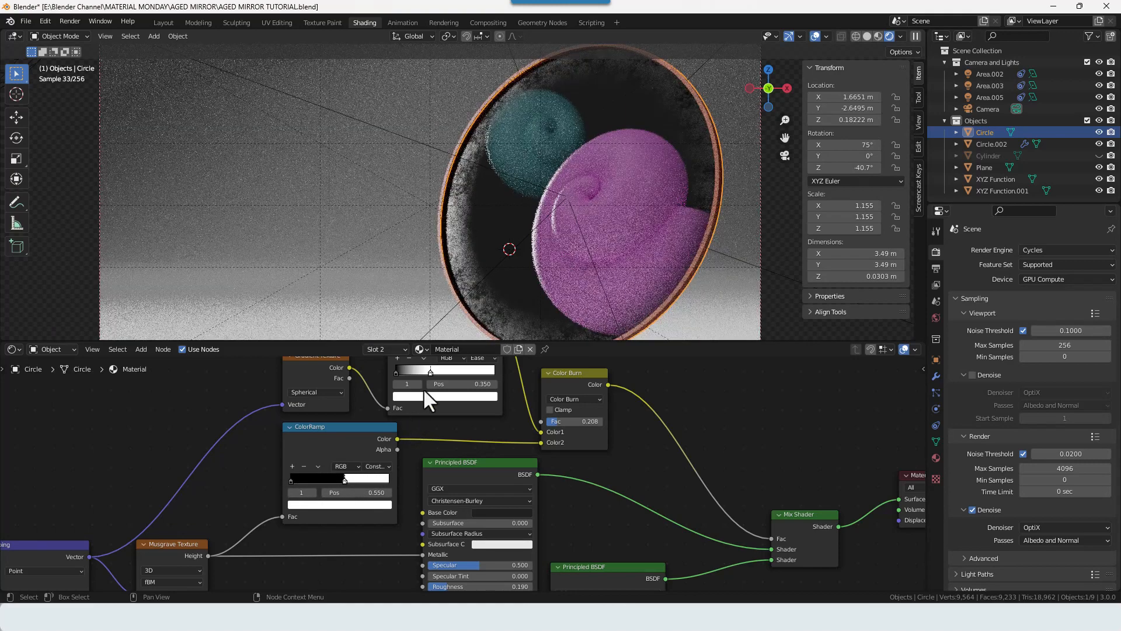
# Step: Move the Musgrave ColorRamp's white stop to 0.168 and the gradient ColorRamp's white stop to 0.468
pyautogui.moveTo(431, 372); pyautogui.dragTo(450, 375)
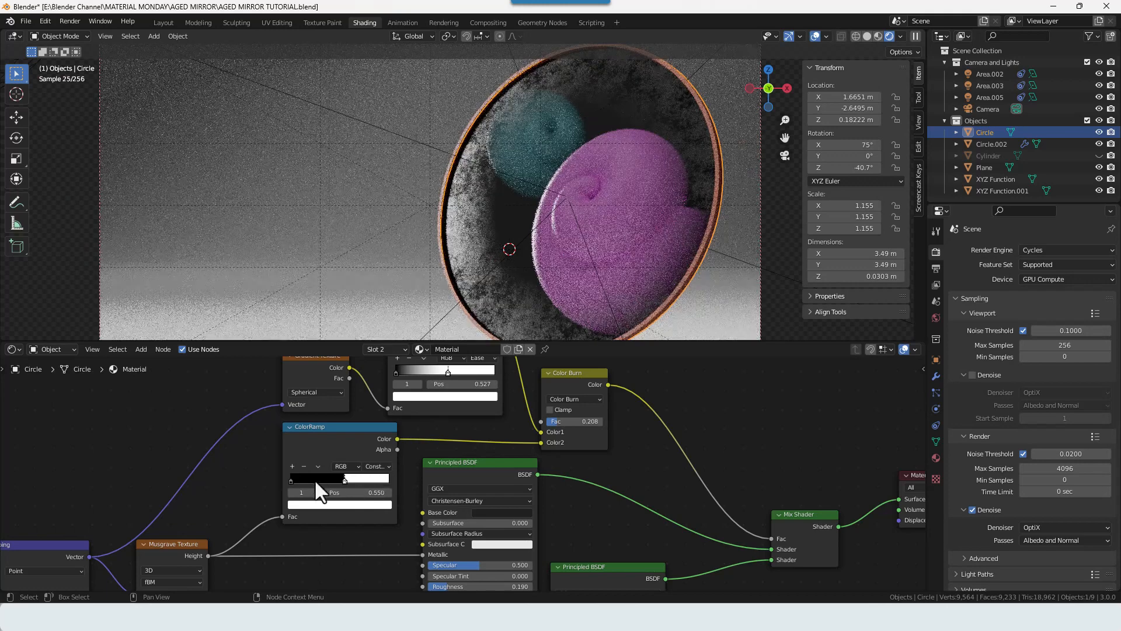
pyautogui.moveTo(289, 480); pyautogui.dragTo(335, 481)
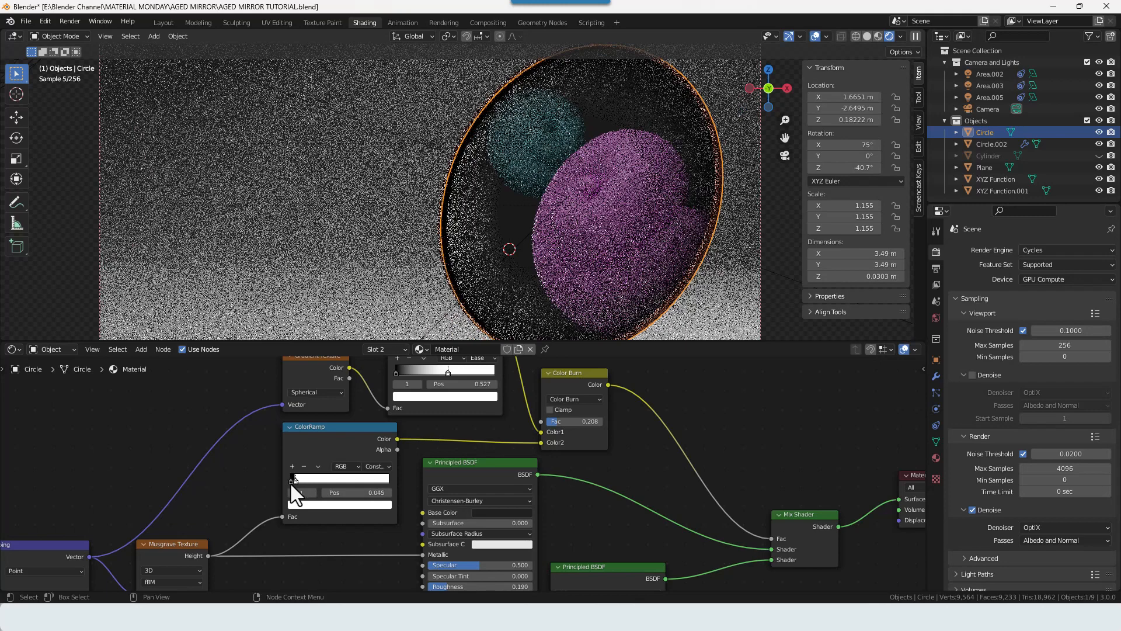
pyautogui.moveTo(290, 483); pyautogui.dragTo(317, 489)
pyautogui.moveTo(447, 374); pyautogui.dragTo(434, 374)
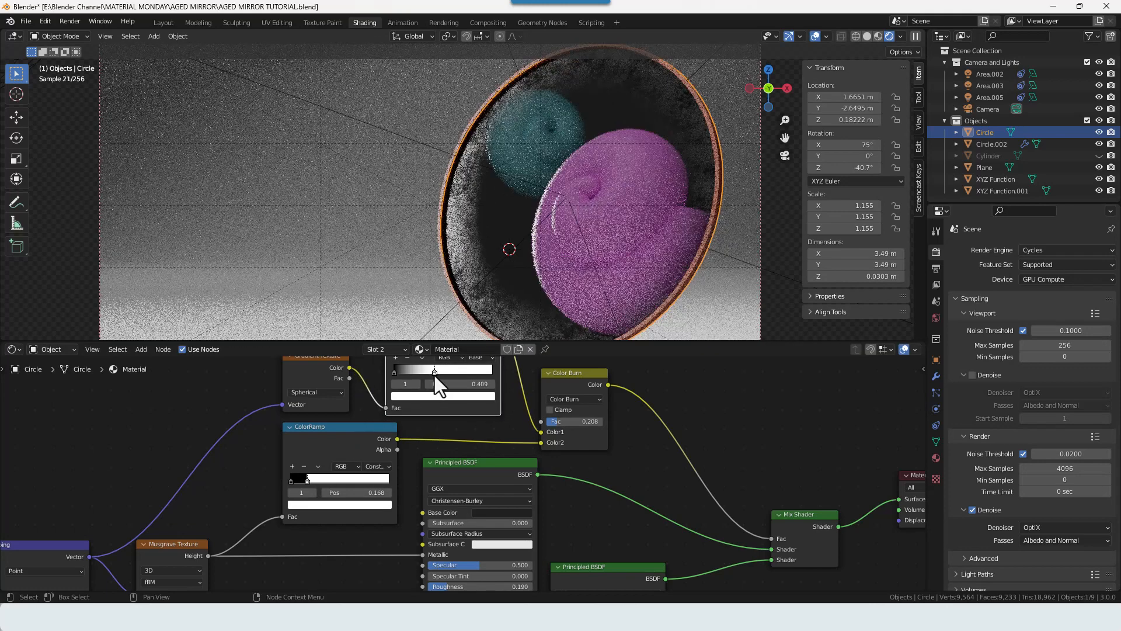
# Step: Set the Musgrave Texture's Scale to 0.5
pyautogui.moveTo(334, 496); pyautogui.dragTo(349, 448, button='middle')
pyautogui.moveTo(187, 554); pyautogui.dragTo(76, 554)
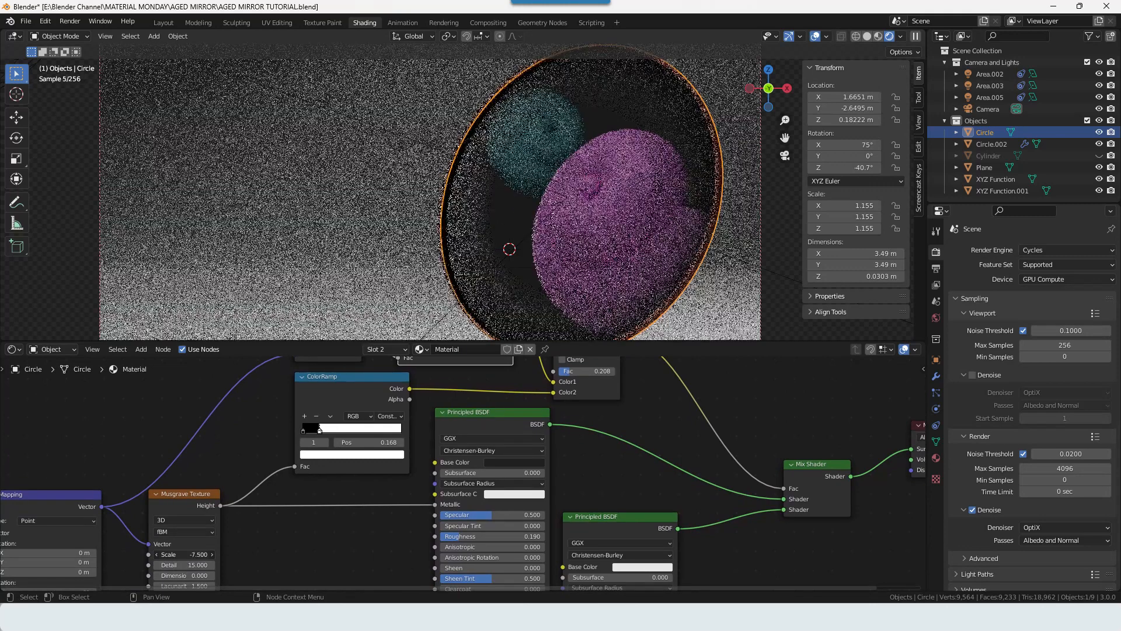
pyautogui.click(192, 554)
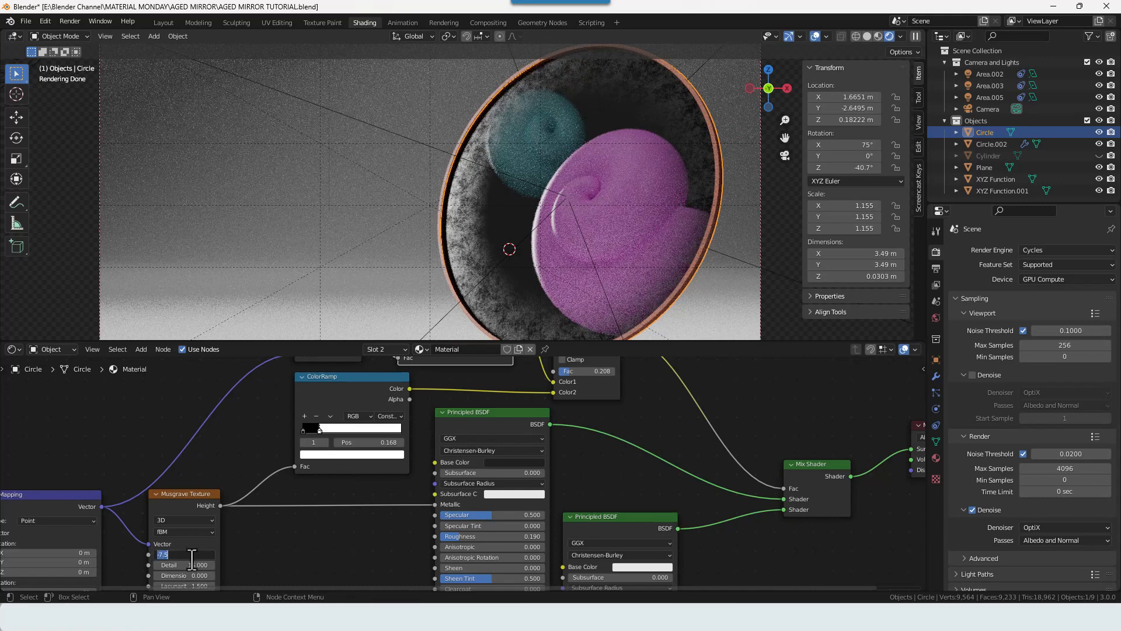
pyautogui.write('0.5')
pyautogui.press('Return')
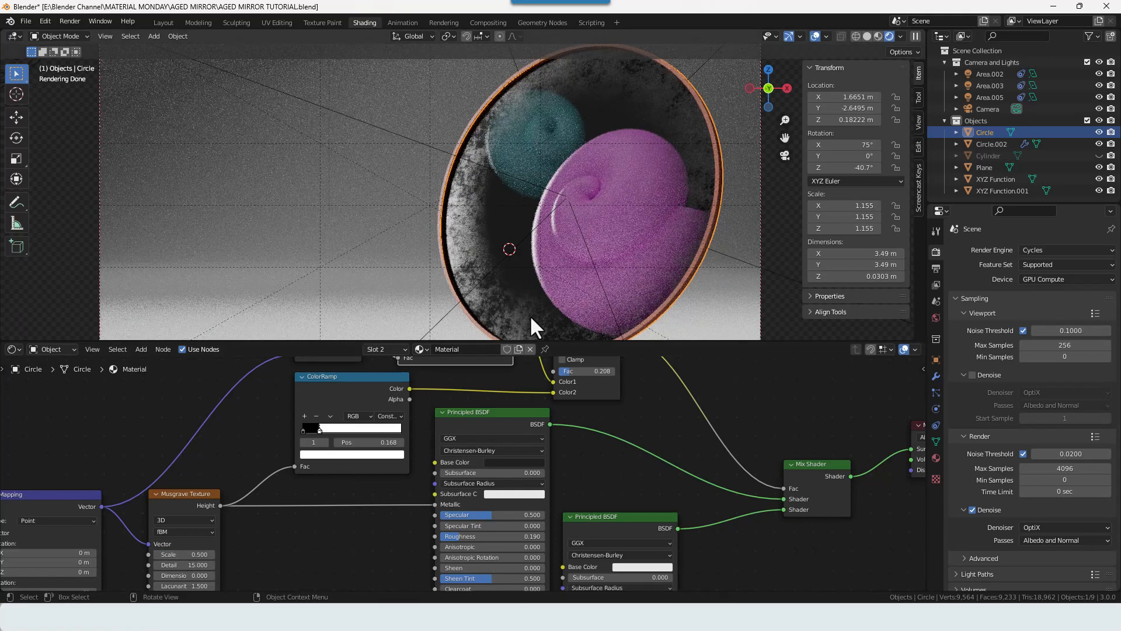
# Step: Darken the Base Color of the fully metallic Principled BSDF from white to a neutral mid-grey
pyautogui.scroll(-1, 579, 472)
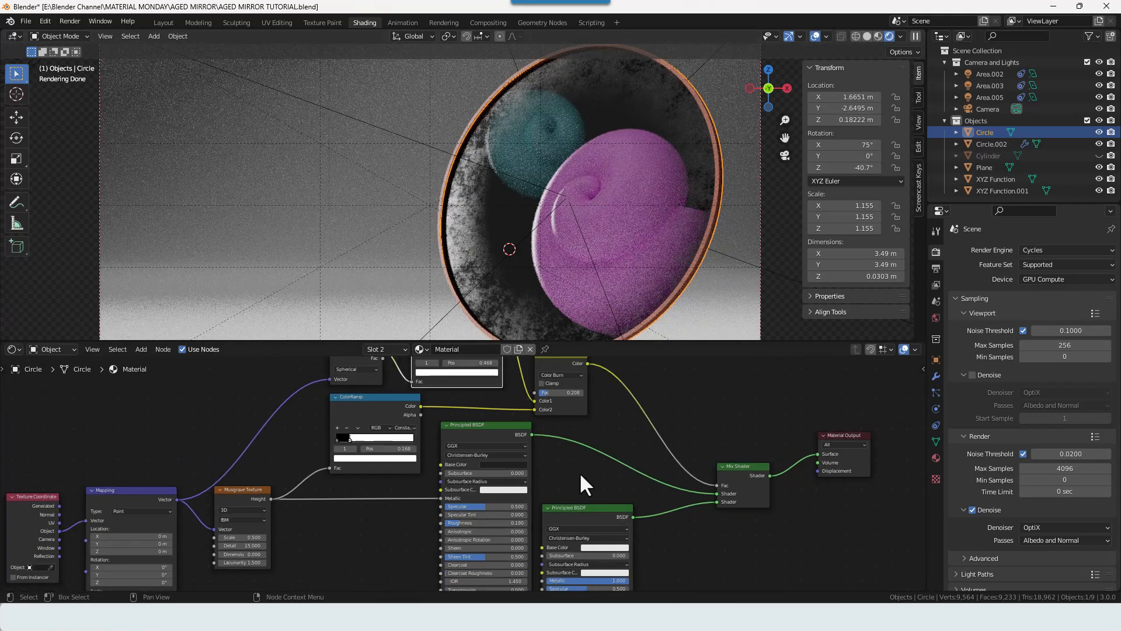
pyautogui.moveTo(579, 471); pyautogui.dragTo(575, 395, button='middle')
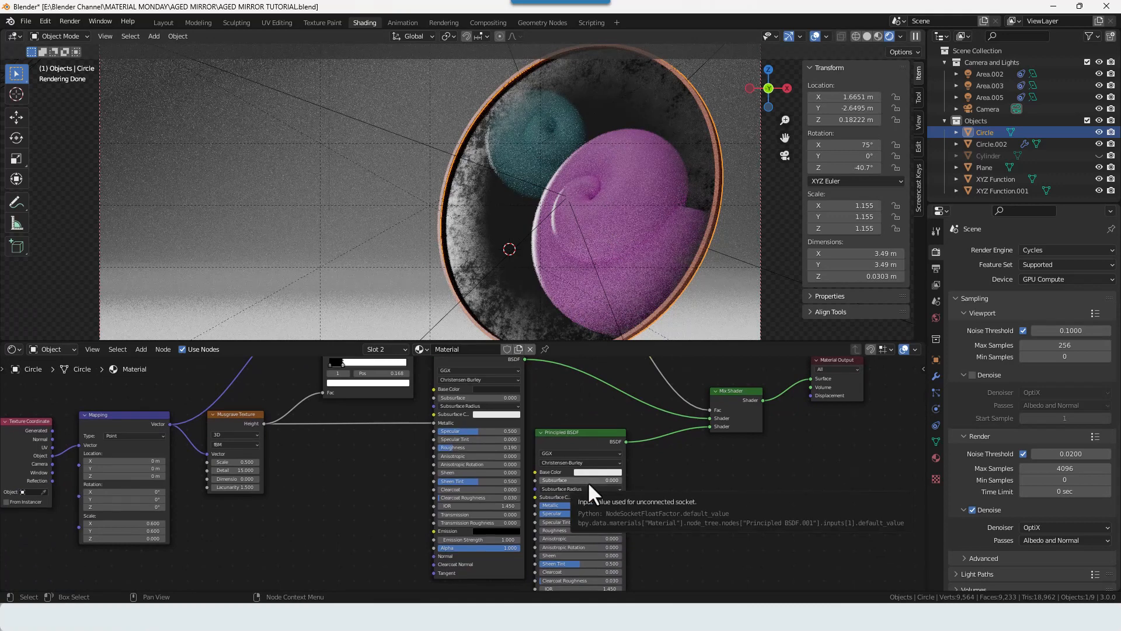
pyautogui.scroll(-1, 587, 480)
pyautogui.click(584, 473)
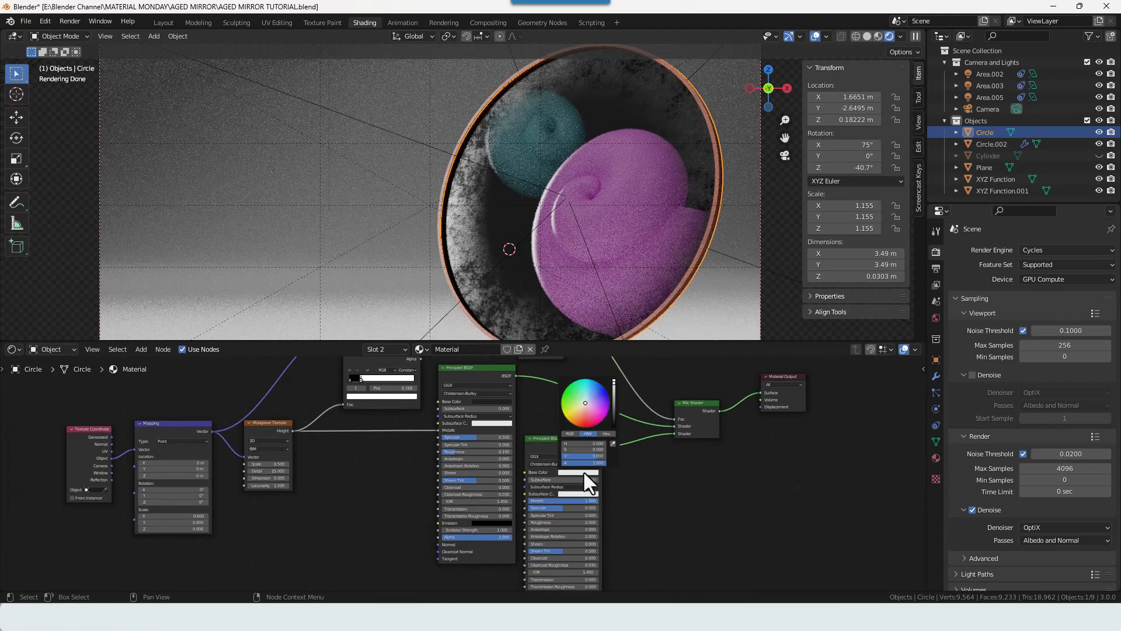
pyautogui.moveTo(597, 456)
pyautogui.mouseDown()
pyautogui.moveTo(558, 456)
pyautogui.moveTo(605, 455)
pyautogui.moveTo(580, 455)
pyautogui.mouseUp()
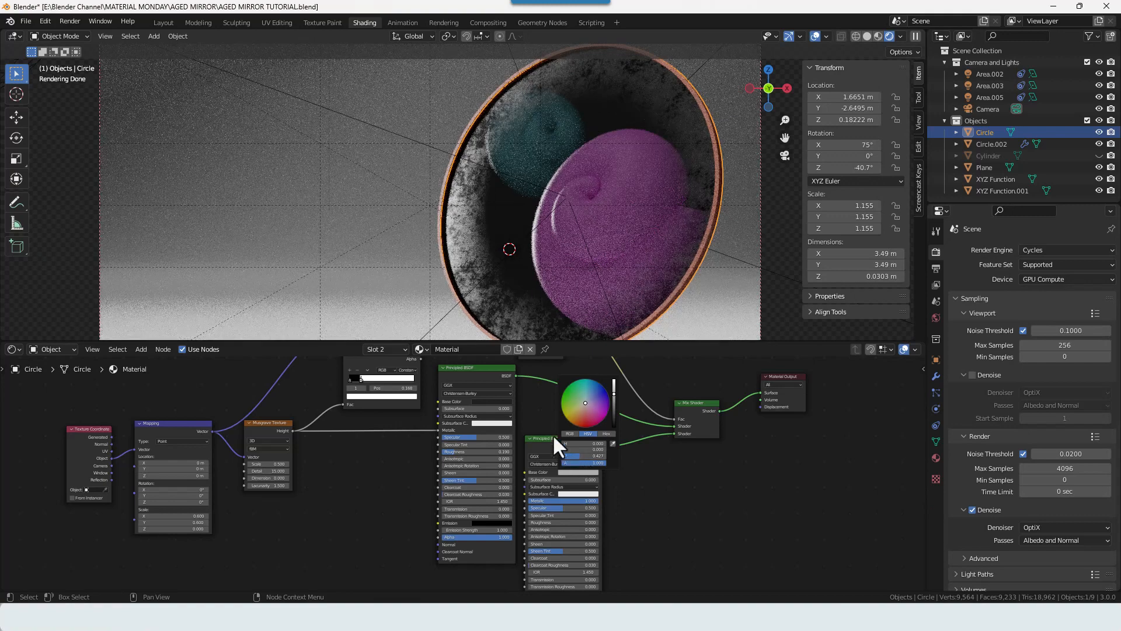
pyautogui.rightClick(534, 397)
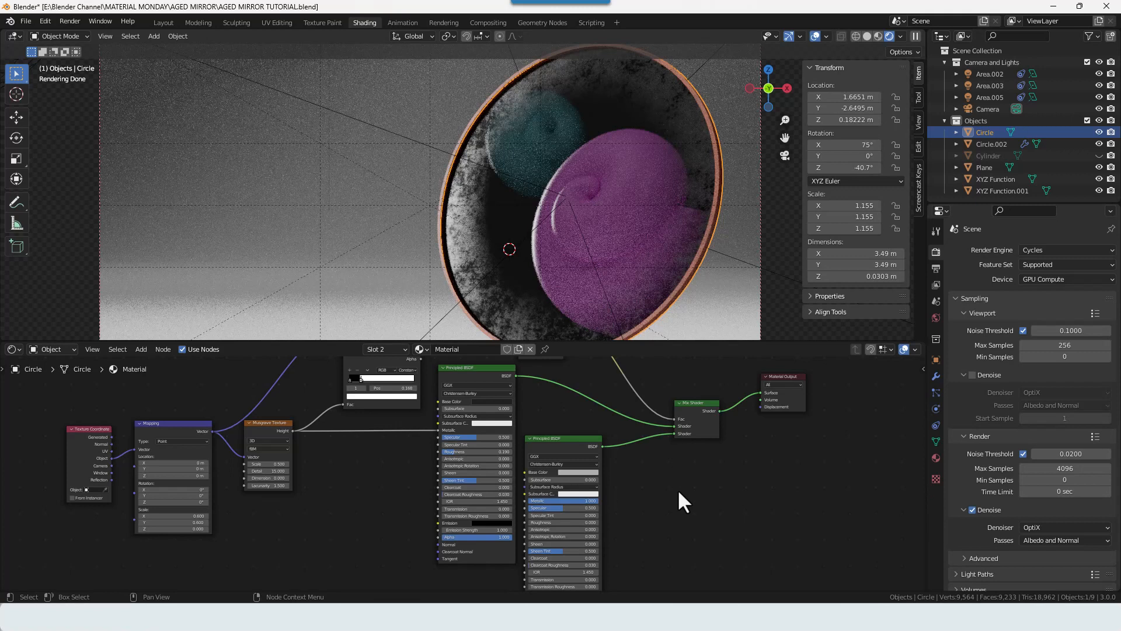
# Step: Try stretching the mirror's texture by changing the Mapping node's Scale to 0.8 in X and 0.7 in Y
pyautogui.moveTo(618, 473); pyautogui.dragTo(711, 516, button='middle')
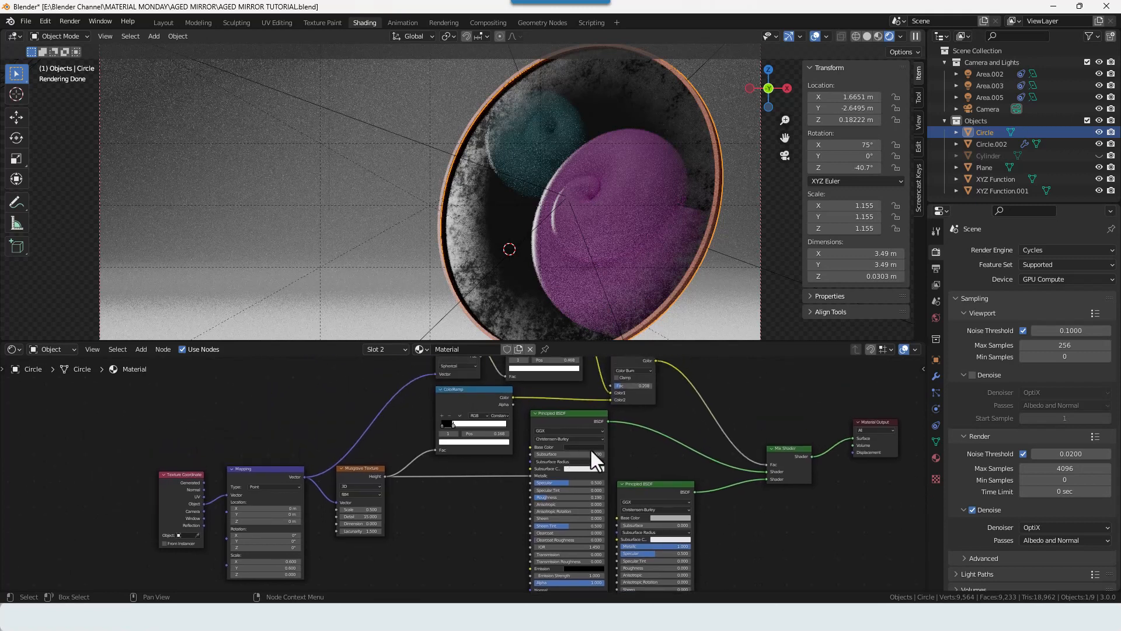
pyautogui.moveTo(485, 523); pyautogui.dragTo(474, 444, button='middle')
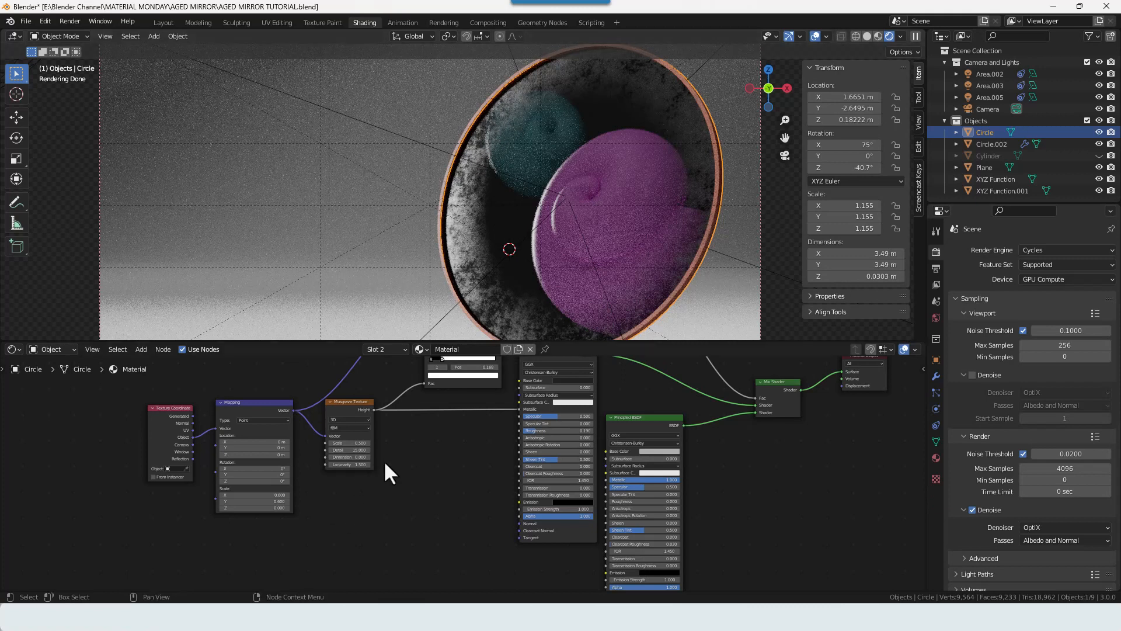
pyautogui.scroll(-2, 405, 447)
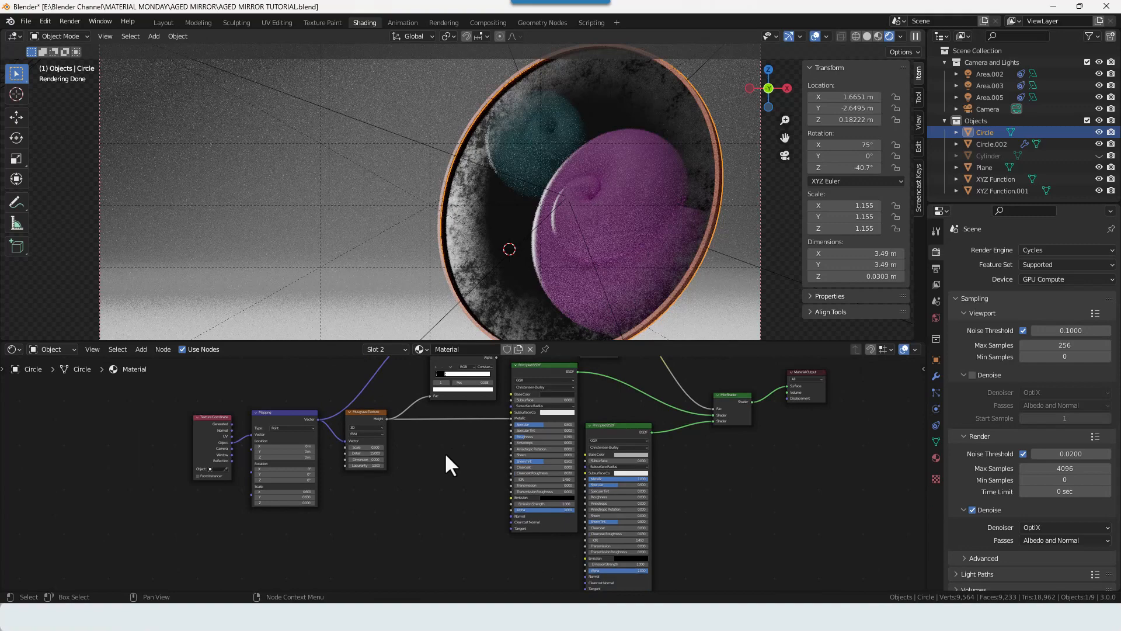
pyautogui.moveTo(298, 491); pyautogui.dragTo(298, 502)
pyautogui.write('.6')
pyautogui.click(382, 499)
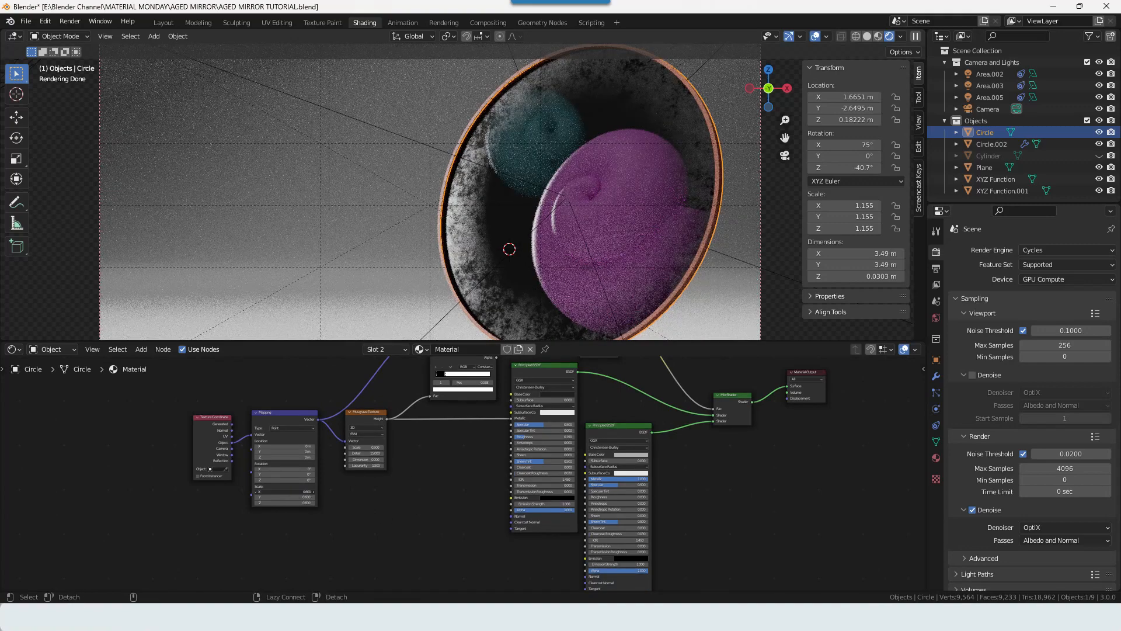
pyautogui.moveTo(298, 492); pyautogui.dragTo(350, 492)
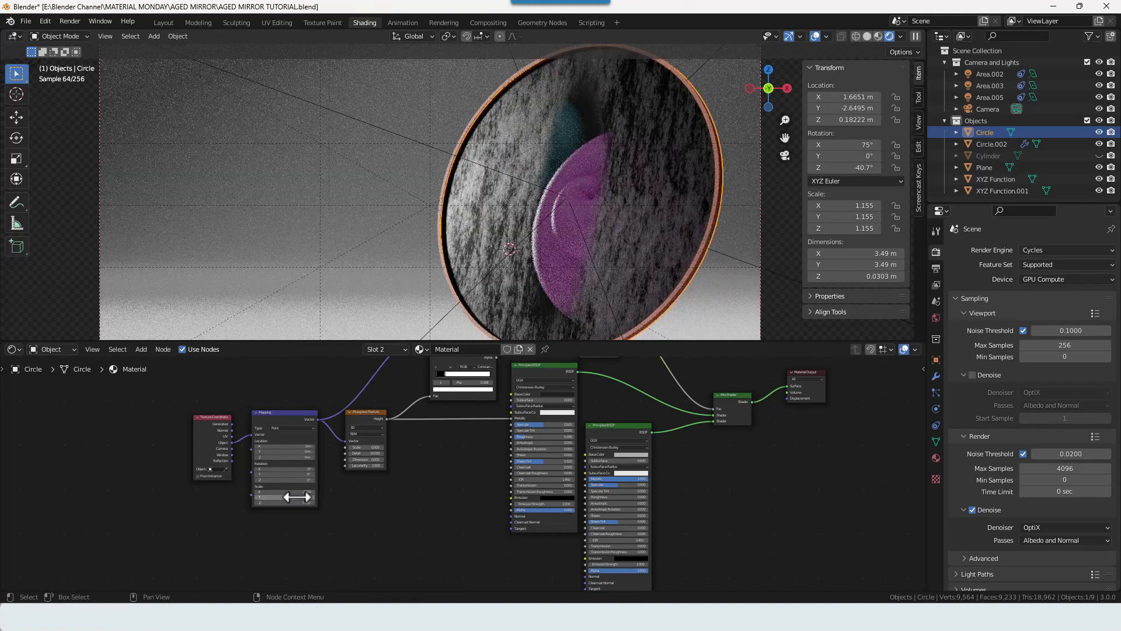
pyautogui.click(297, 493)
pyautogui.press('Return')
pyautogui.moveTo(300, 493)
pyautogui.mouseDown()
pyautogui.moveTo(347, 493)
pyautogui.moveTo(323, 496)
pyautogui.mouseUp()
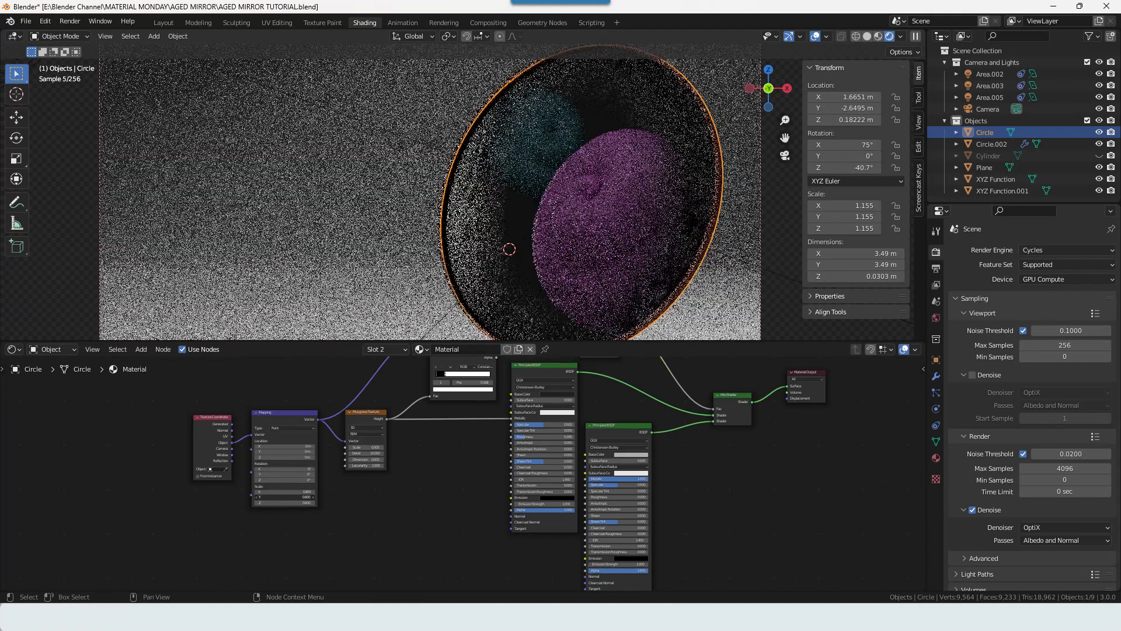
# Step: Set the Mapping node's X and Y Scale both to about 0.7
pyautogui.scroll(3, 287, 500)
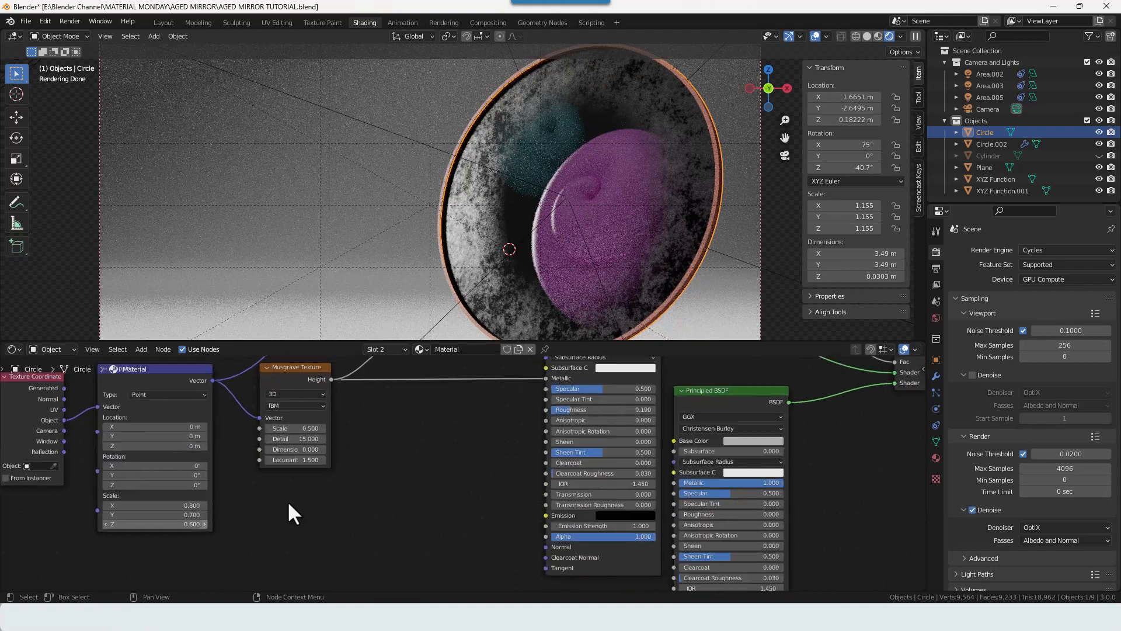
pyautogui.moveTo(289, 503); pyautogui.dragTo(383, 500, button='middle')
pyautogui.doubleClick(285, 514)
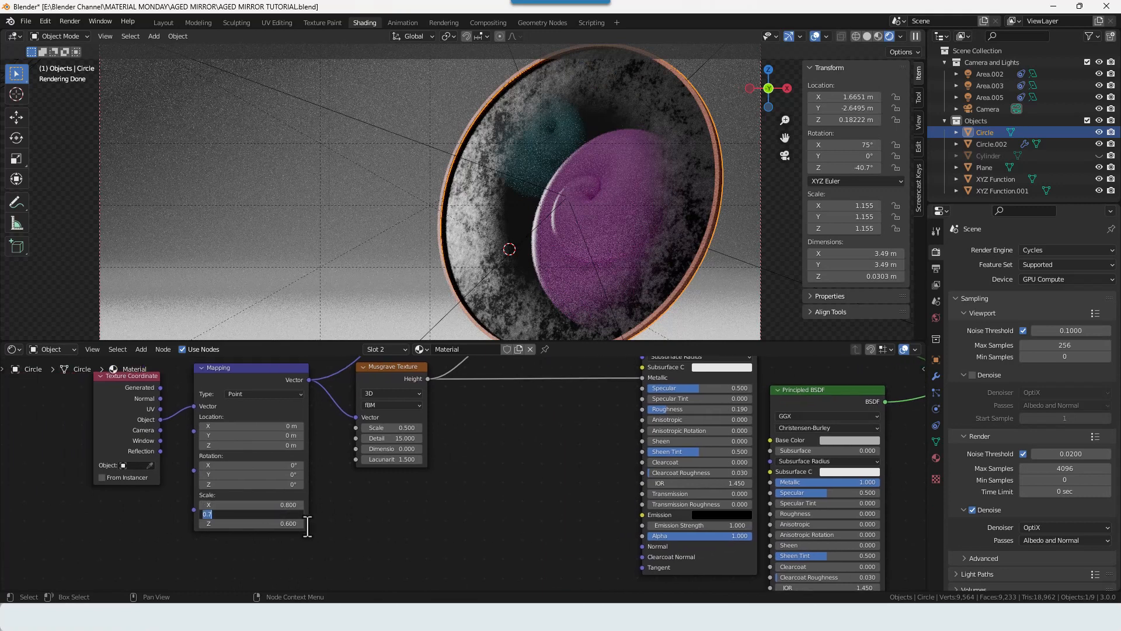
pyautogui.write('.7')
pyautogui.press('Return')
pyautogui.doubleClick(291, 504)
pyautogui.press('Return')
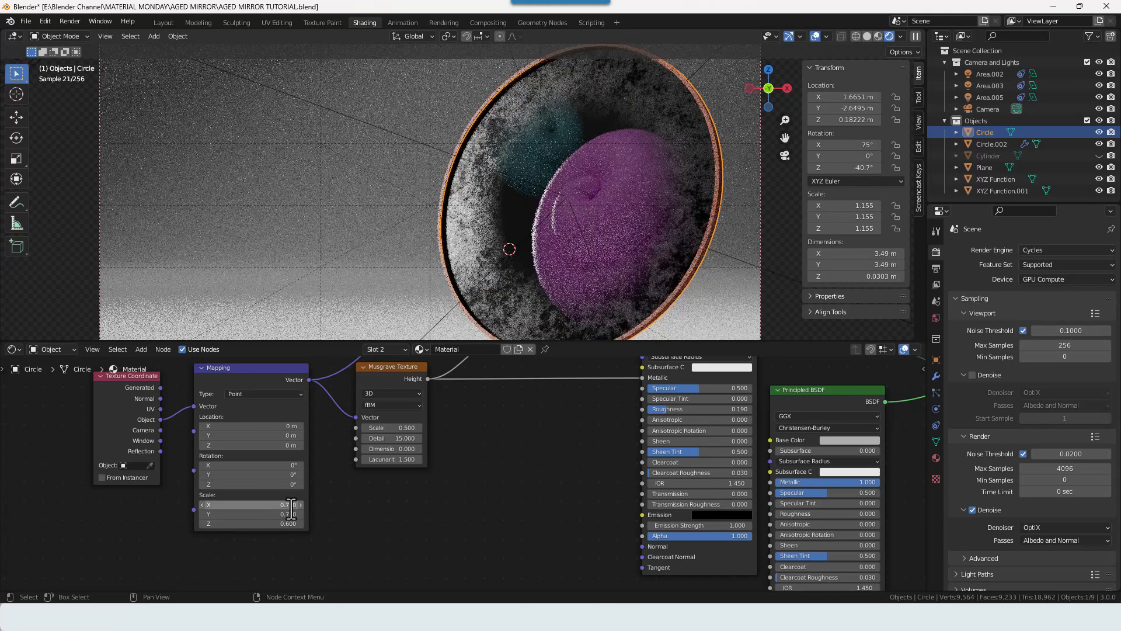
# Step: Show the full camera frame and move the Musgrave ColorRamp's white stop to 0.027
pyautogui.scroll(-2, 601, 213)
pyautogui.scroll(-3, 515, 425)
pyautogui.moveTo(515, 425); pyautogui.dragTo(477, 469, button='middle')
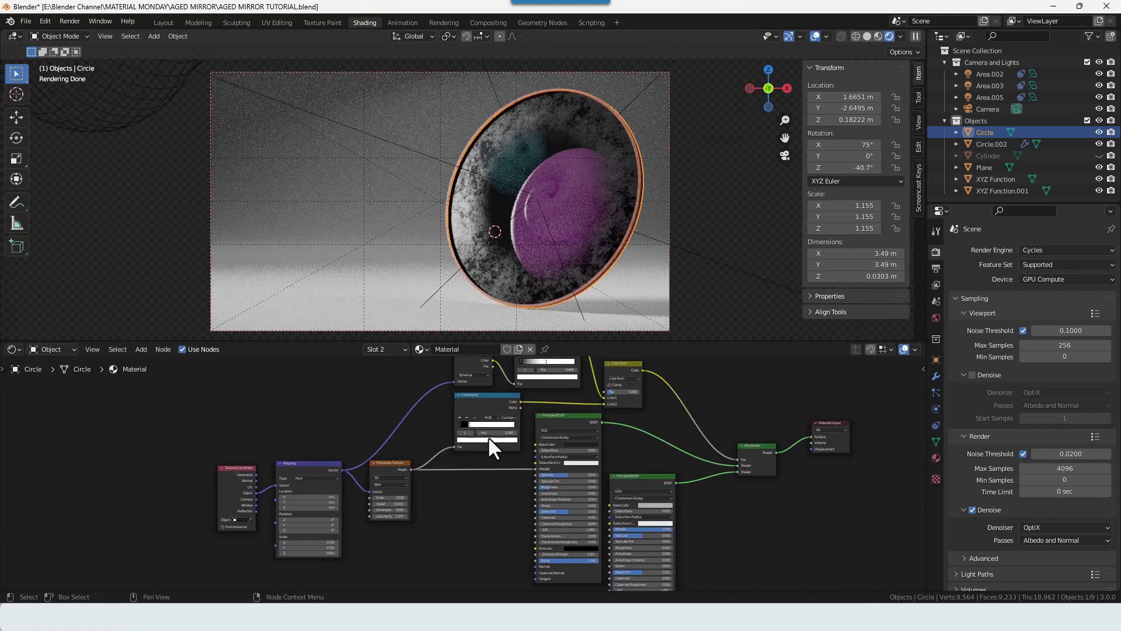
pyautogui.scroll(4, 489, 436)
pyautogui.scroll(2, 457, 453)
pyautogui.moveTo(426, 448); pyautogui.dragTo(401, 449)
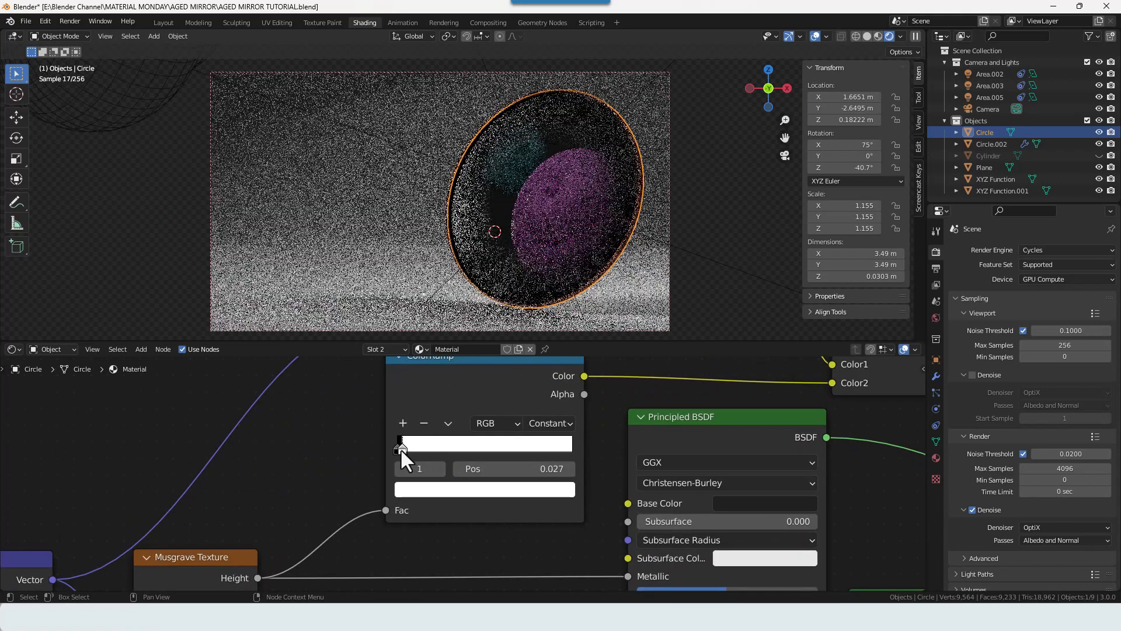
# Step: Shift the gradient ColorRamp's white stop slightly away from black and keep its black stop at position 0.000
pyautogui.scroll(-3, 574, 440)
pyautogui.moveTo(575, 441); pyautogui.dragTo(548, 492, button='middle')
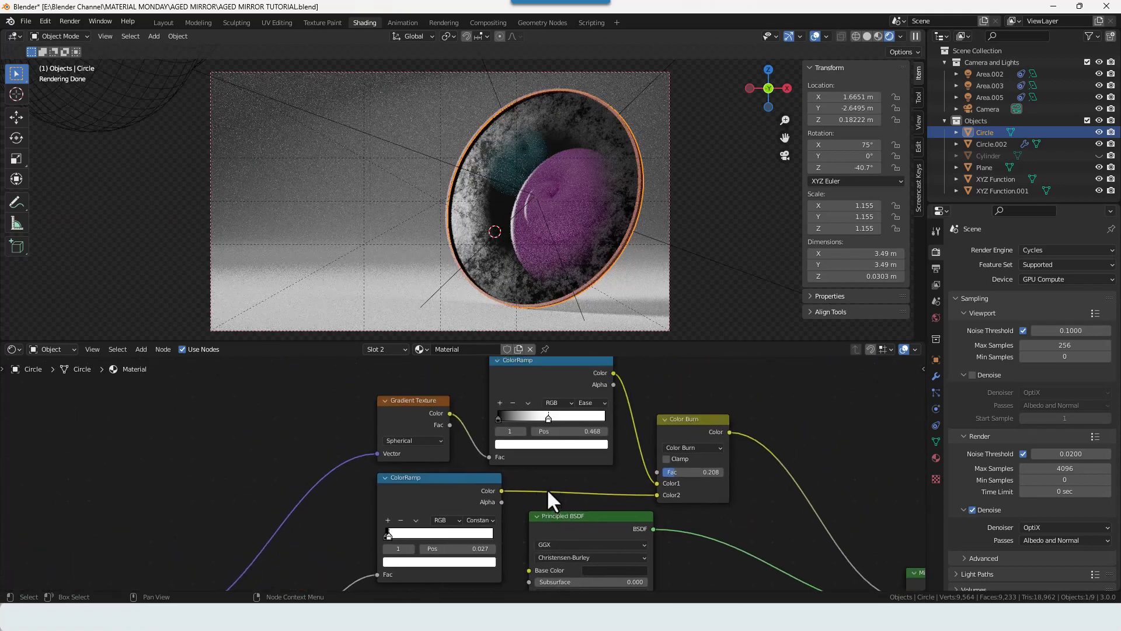
pyautogui.moveTo(551, 423); pyautogui.dragTo(459, 423)
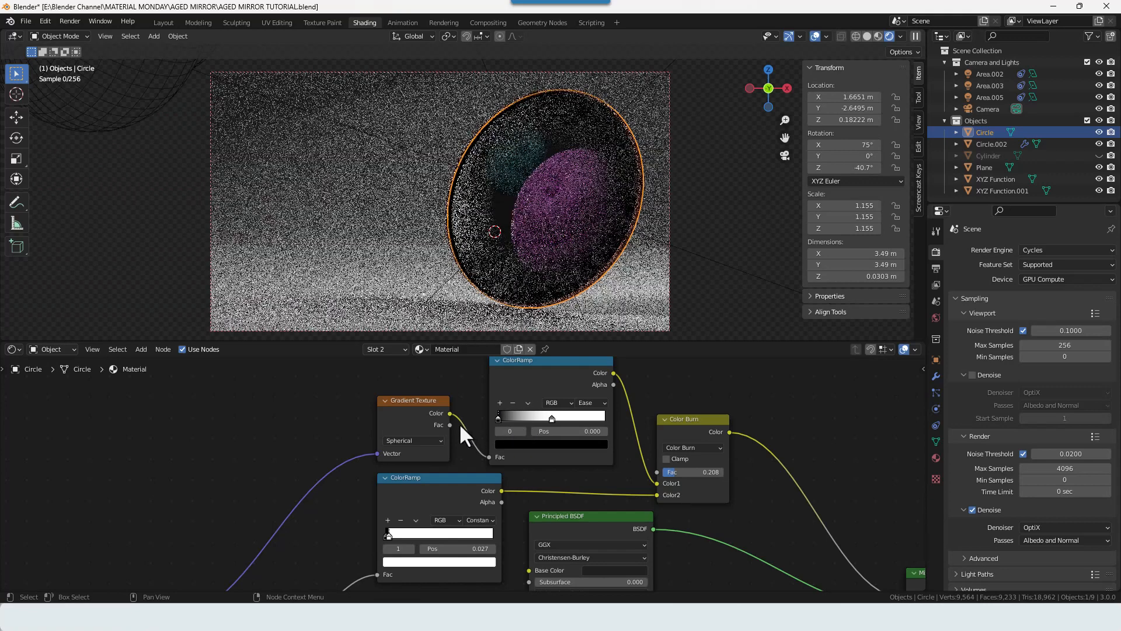
# Step: Set the Color Burn node's factor to 0.073 to weaken the blend of the gradient and Musgrave masks
pyautogui.moveTo(567, 474); pyautogui.dragTo(529, 441, button='middle')
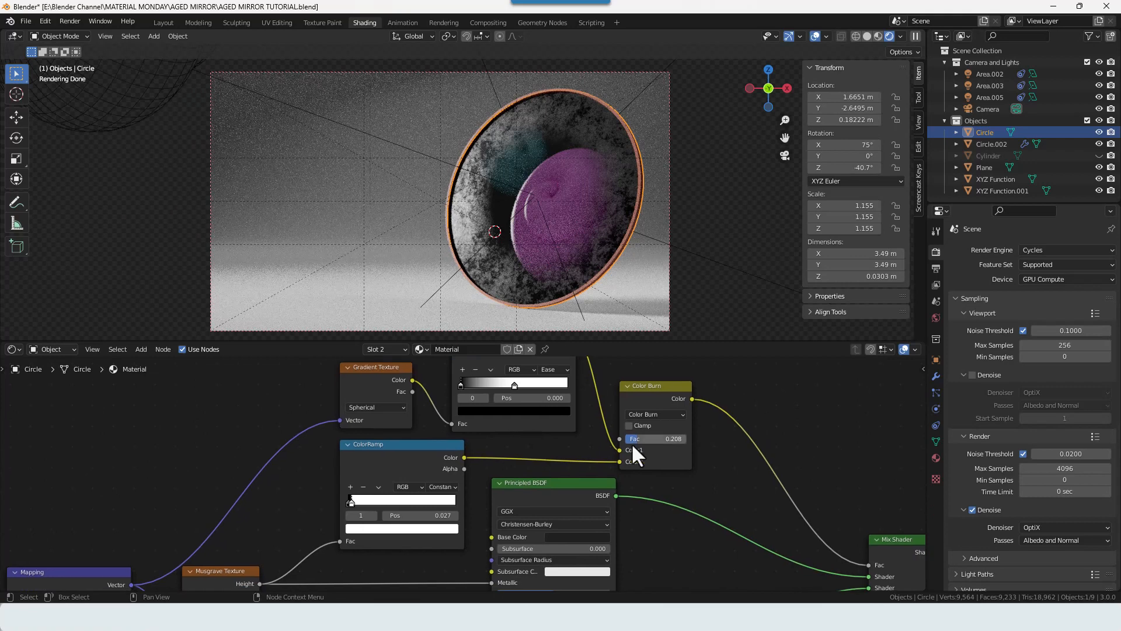
pyautogui.moveTo(651, 437)
pyautogui.keyDown('shift'); pyautogui.mouseDown()
pyautogui.moveTo(598, 437)
pyautogui.moveTo(614, 437)
pyautogui.mouseUp(); pyautogui.keyUp('shift')
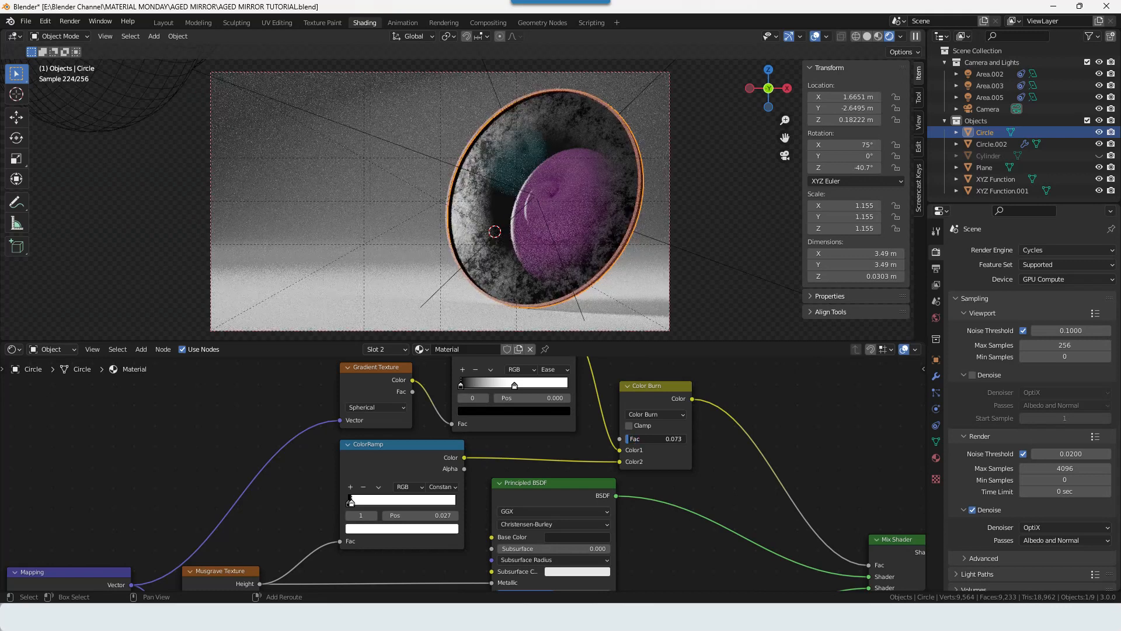
# Step: Enlarge the node editor so the whole mirror material node tree fits, and render the current frame as a still image
pyautogui.scroll(-2, 664, 492)
pyautogui.moveTo(664, 493); pyautogui.dragTo(639, 410, button='middle')
pyautogui.scroll(-2, 639, 410)
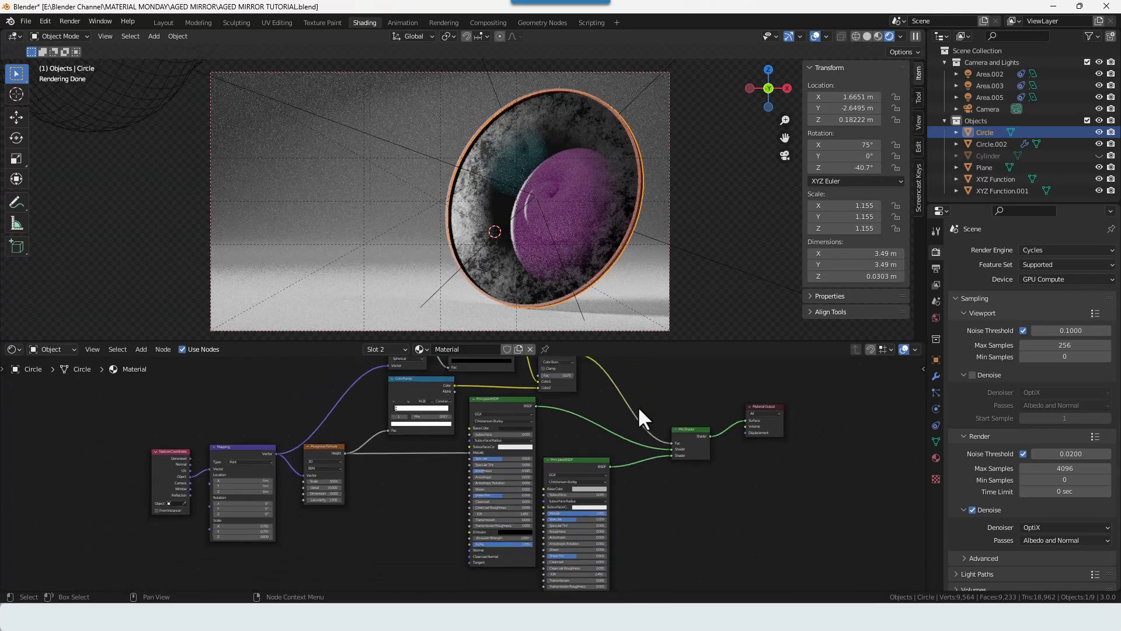
pyautogui.moveTo(658, 340); pyautogui.dragTo(658, 198)
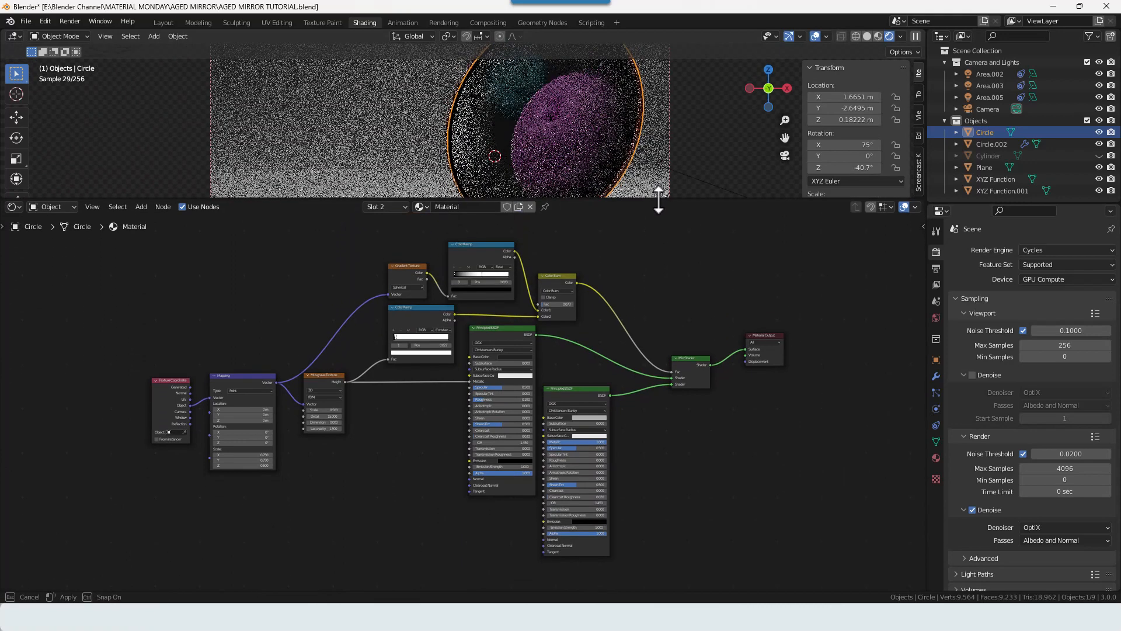
pyautogui.moveTo(664, 276)
pyautogui.mouseDown(button='middle')
pyautogui.moveTo(662, 260)
pyautogui.moveTo(652, 286)
pyautogui.mouseUp(button='middle')
pyautogui.scroll(2, 661, 261)
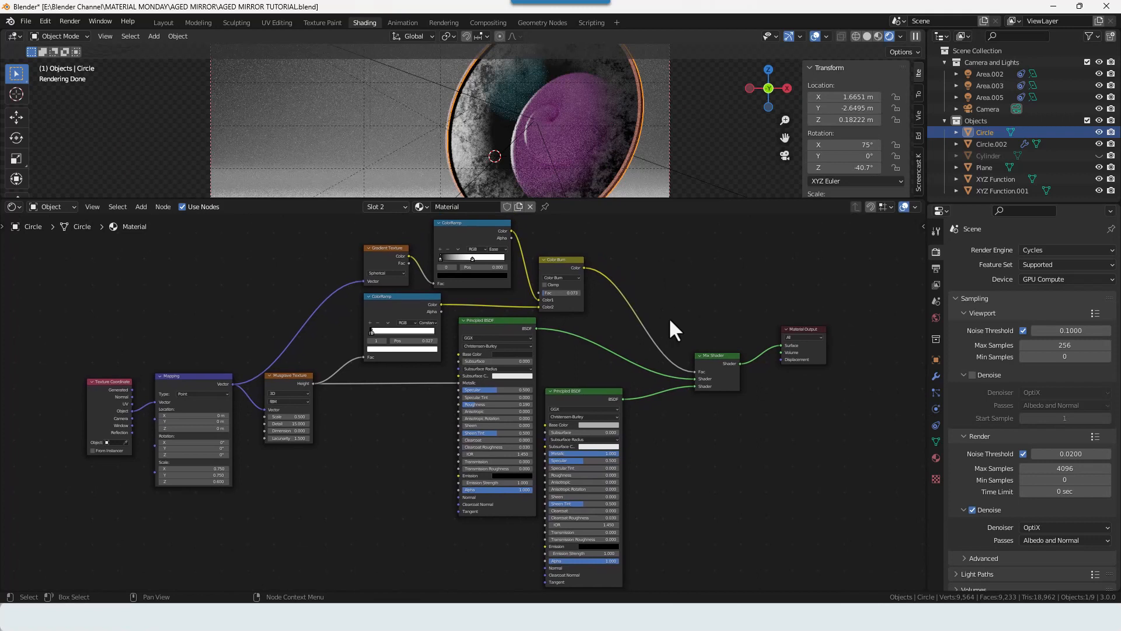
pyautogui.click(68, 21)
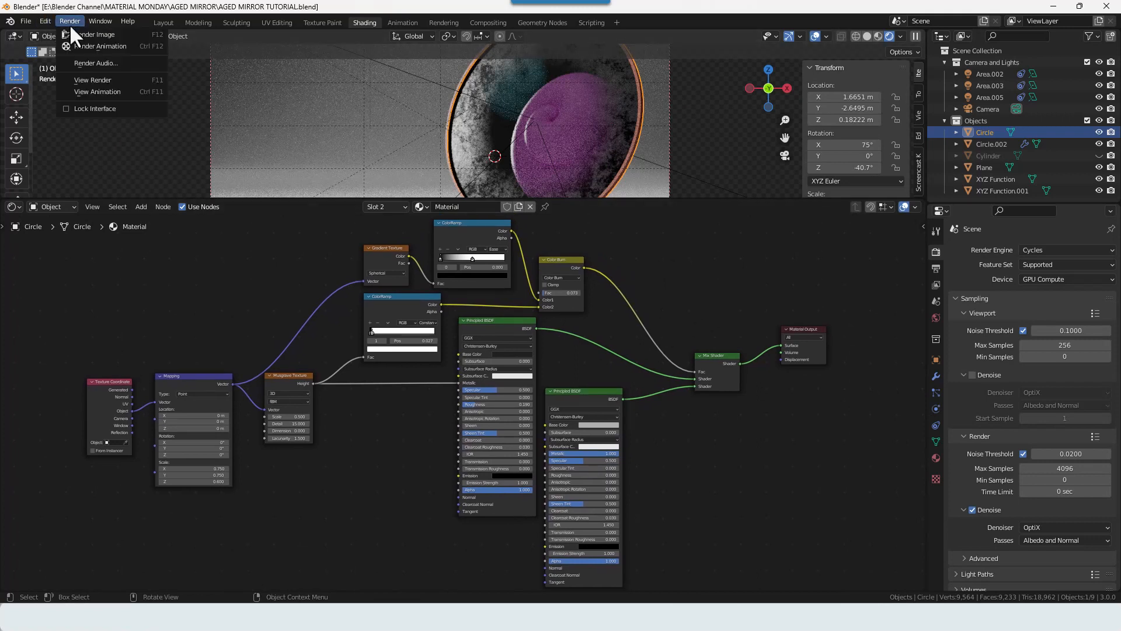
pyautogui.click(75, 35)
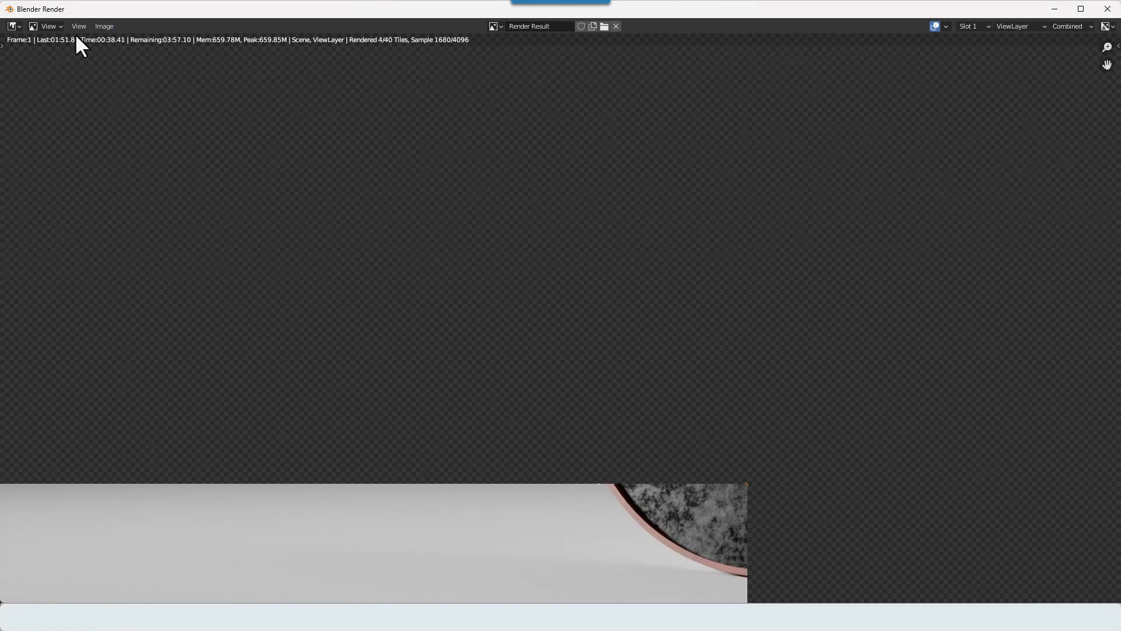